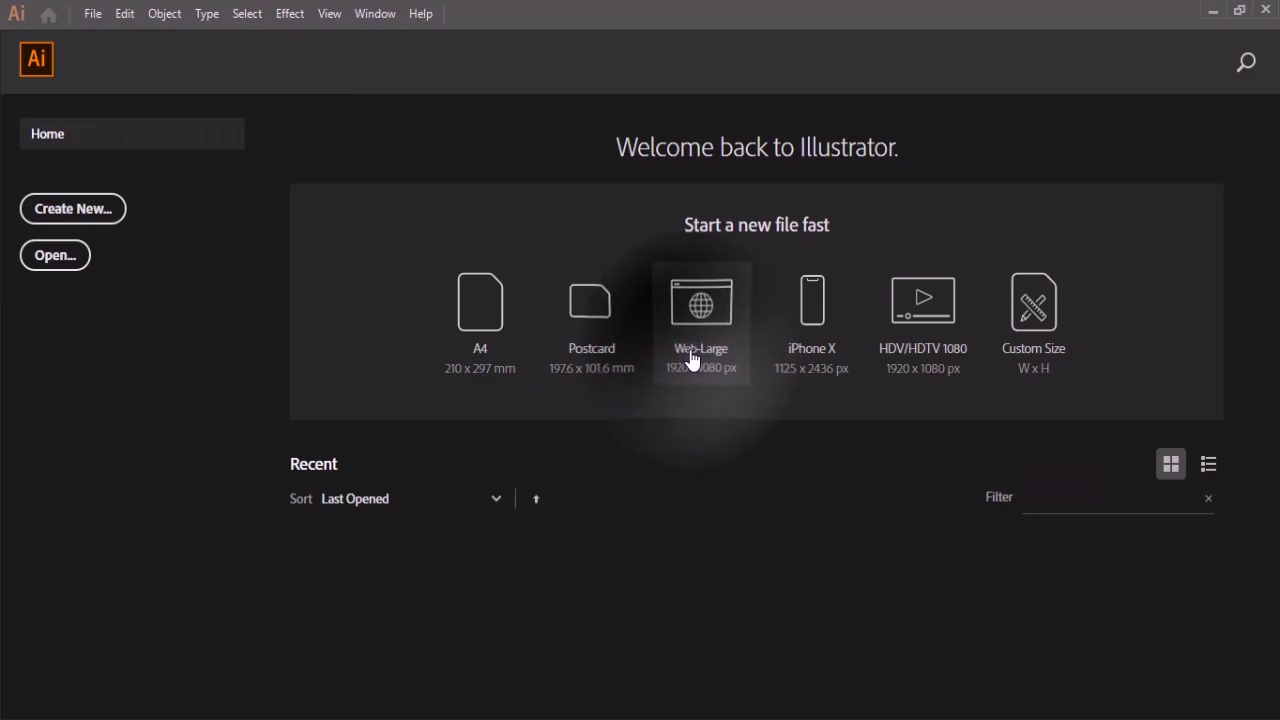
Step: Create a Web-Large 1920 x 1080 px document and draw a small circle on the artboard's left side
{"action": "left_click", "coordinate": [698, 358]}
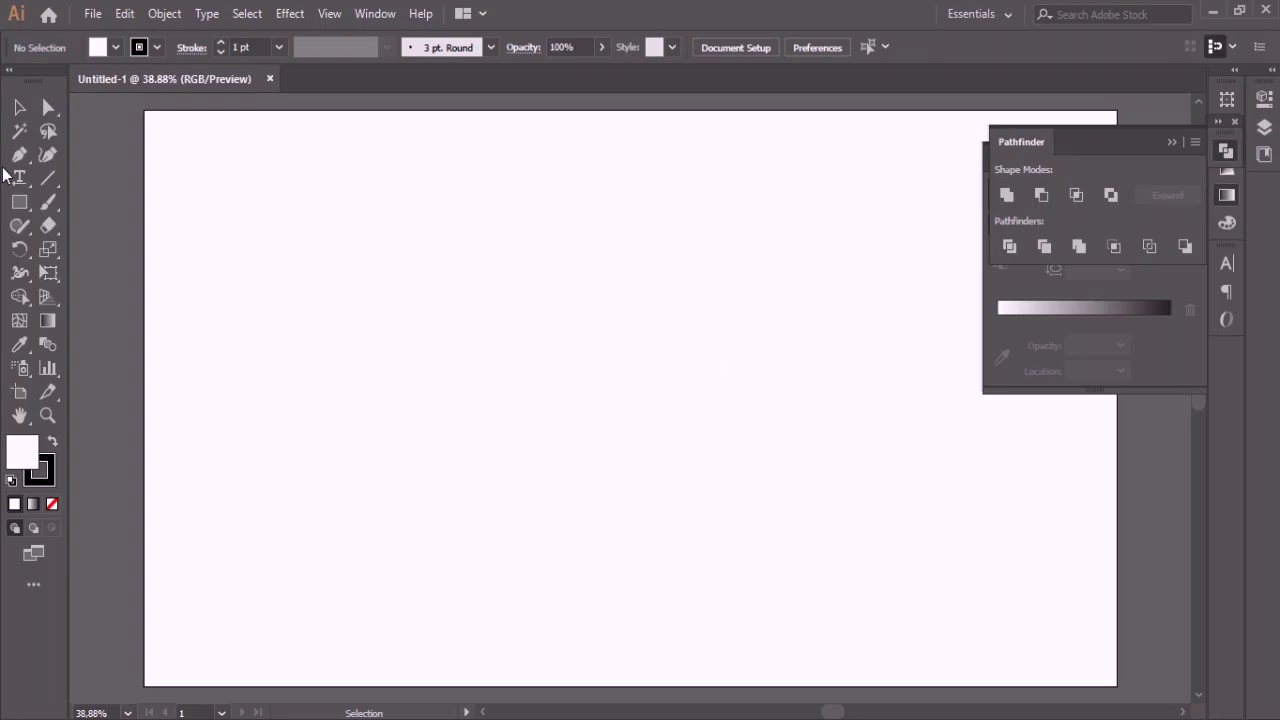
{"action": "left_click", "coordinate": [18, 202]}
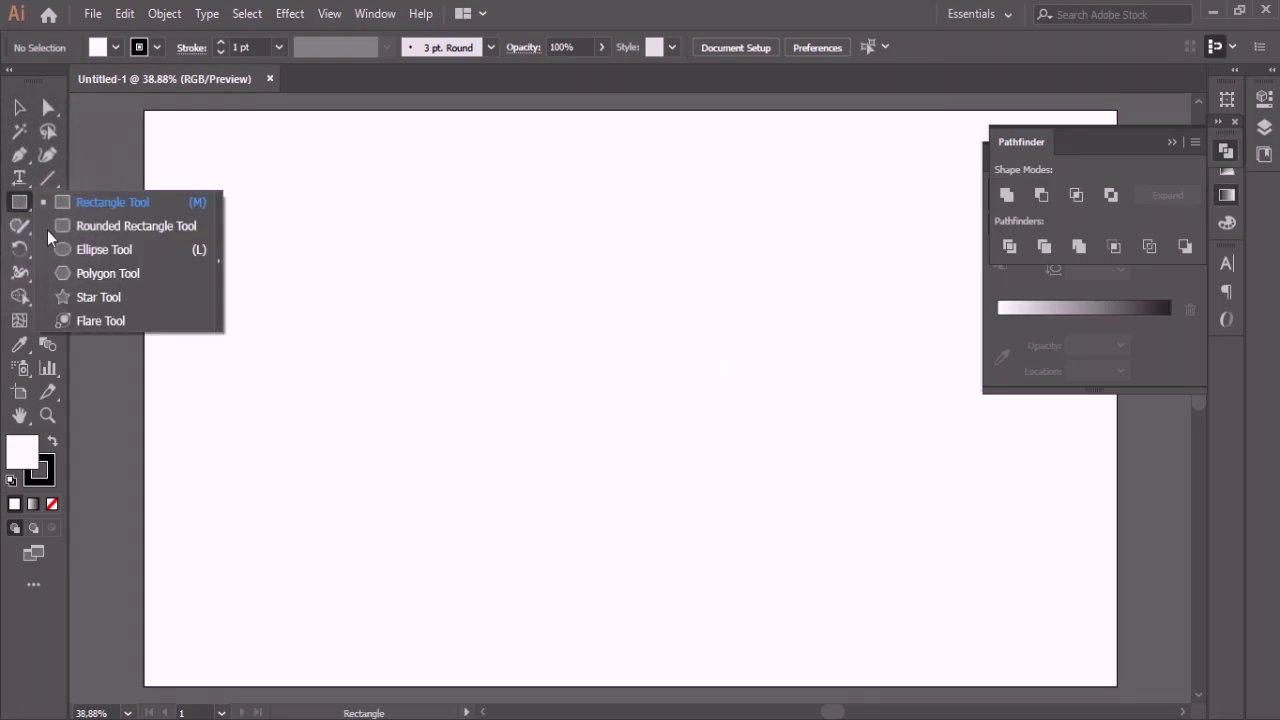
{"action": "left_click", "coordinate": [74, 255]}
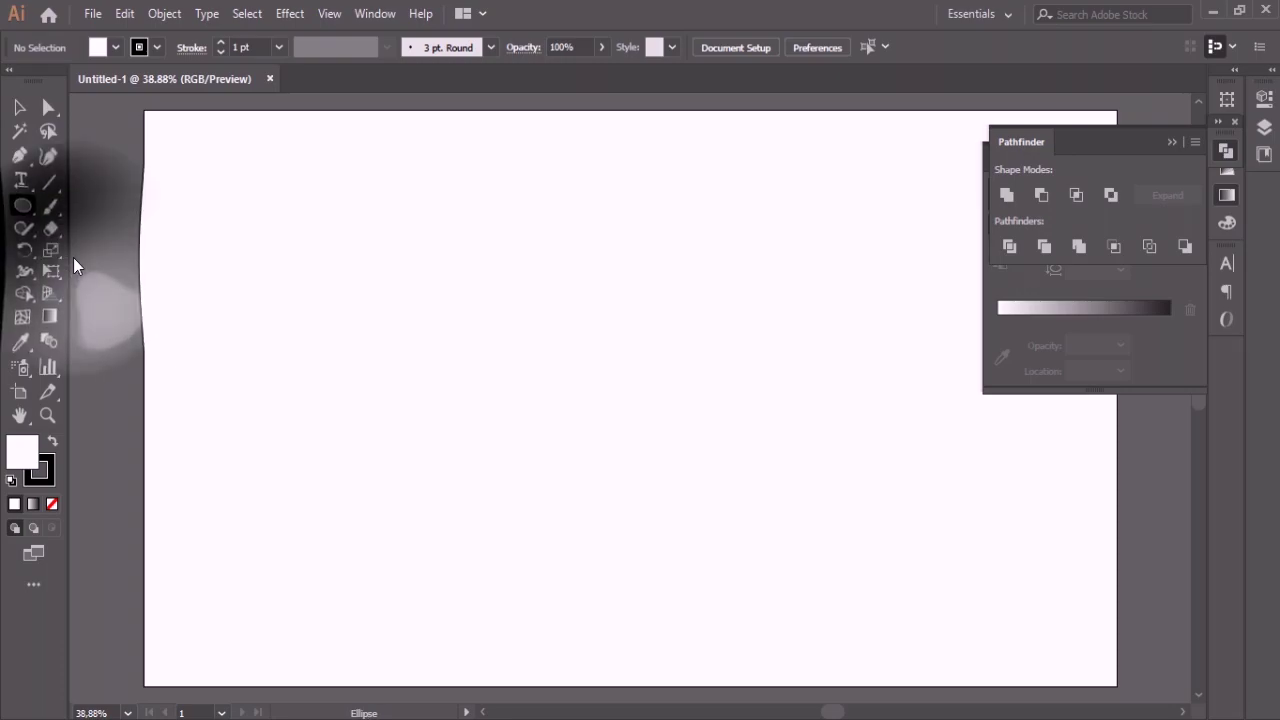
{"action": "left_click_drag", "start_coordinate": [235, 343], "coordinate": [264, 378]}
{"action": "key", "text": "shift"}
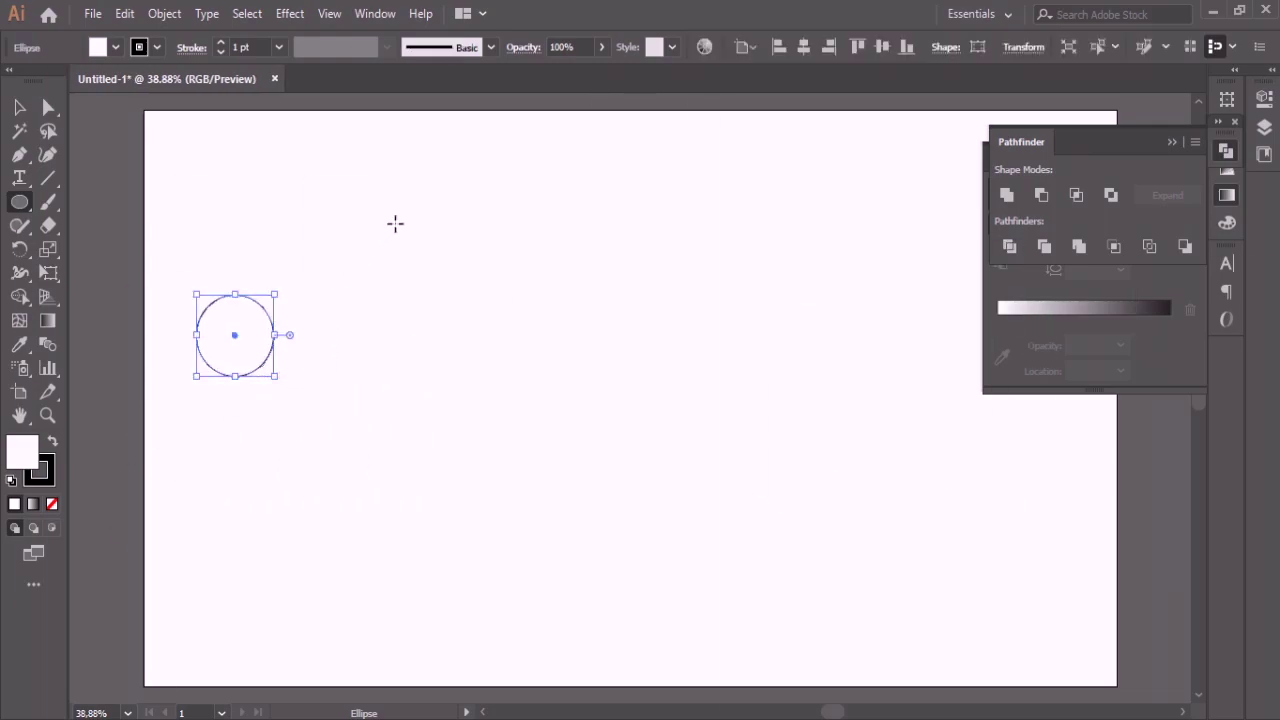
Step: Draw a large circle in the middle of the artboard with no fill and a 70 pt stroke
{"action": "key", "text": "shift"}
{"action": "left_click_drag", "start_coordinate": [395, 223], "coordinate": [787, 596]}
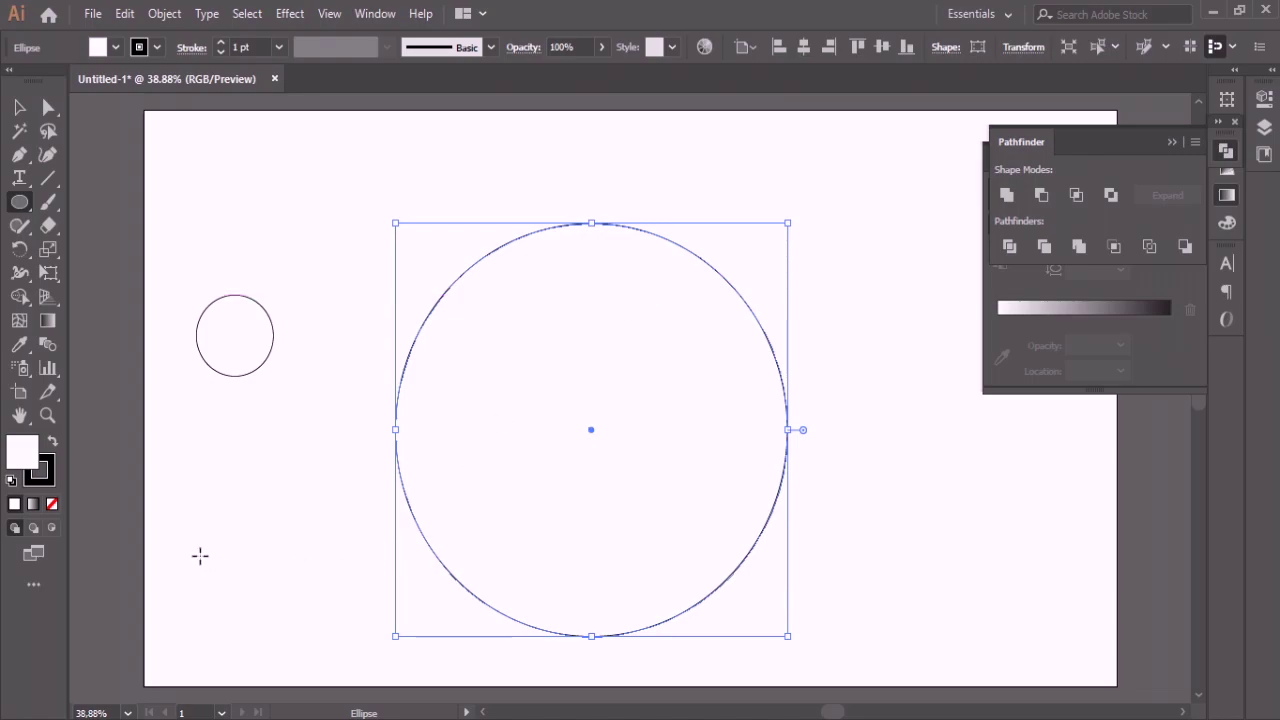
{"action": "left_click", "coordinate": [53, 503]}
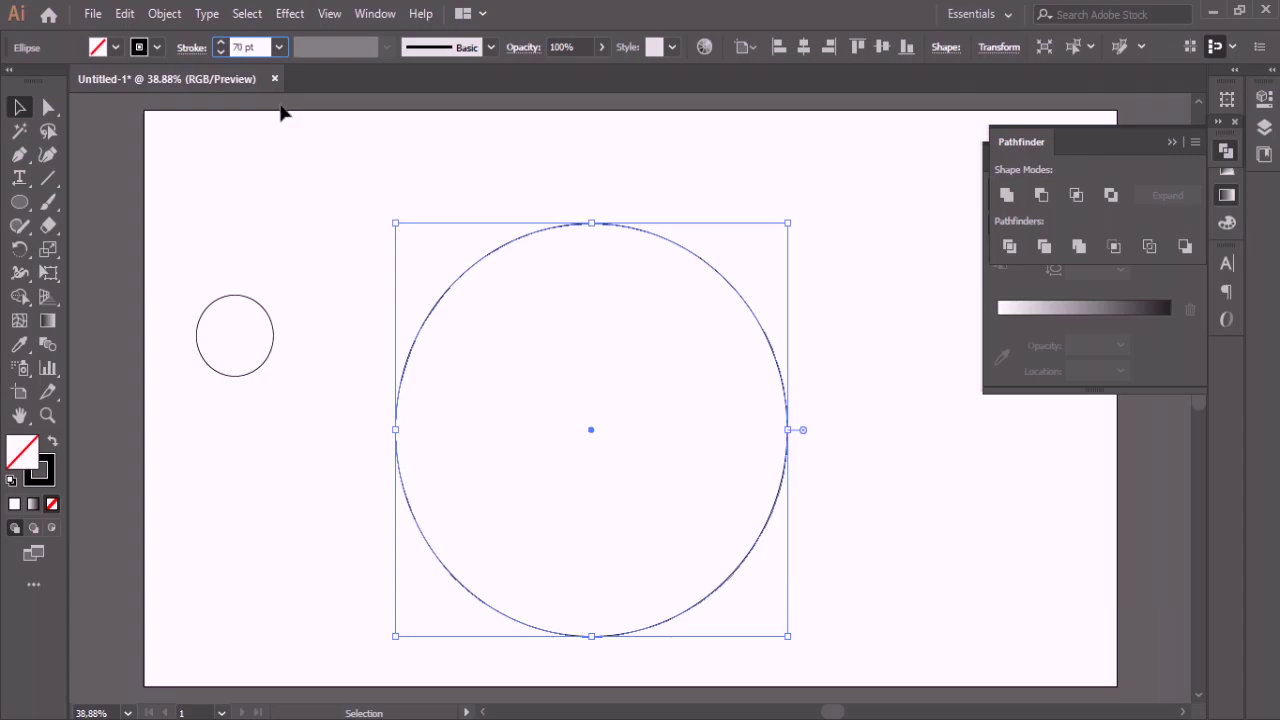
{"action": "key", "text": "Return"}
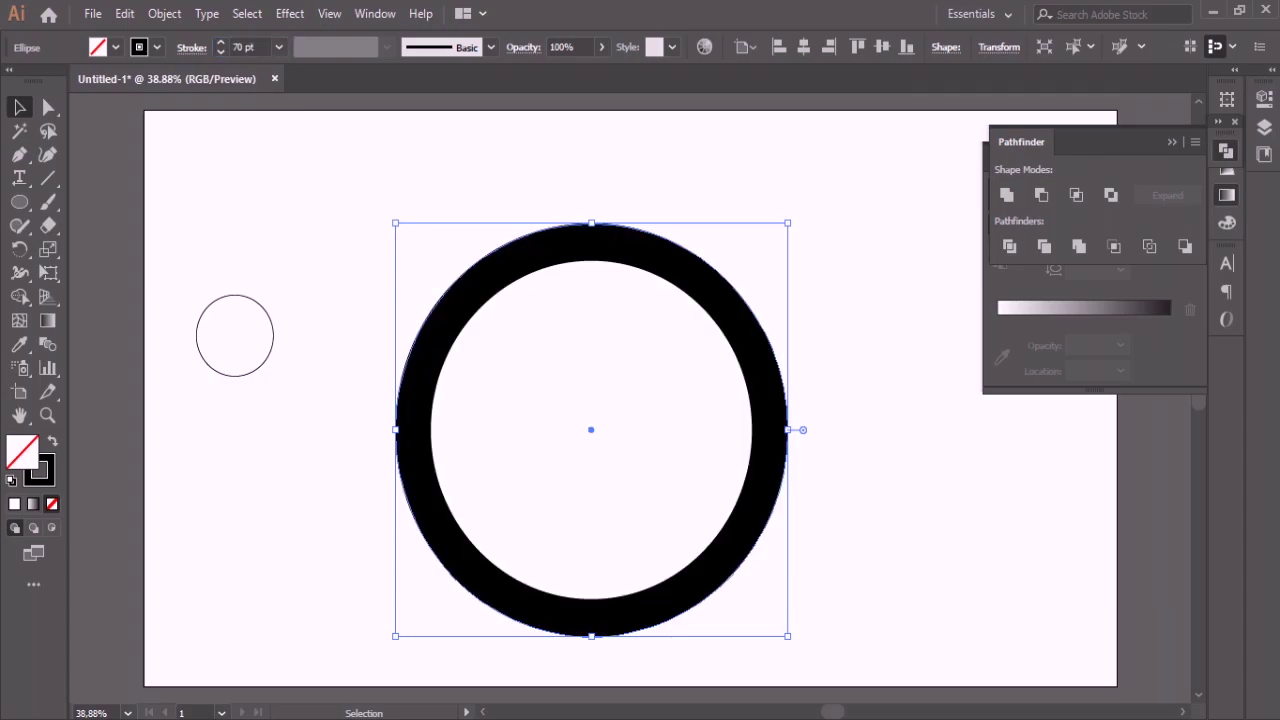
{"action": "left_click", "coordinate": [290, 170]}
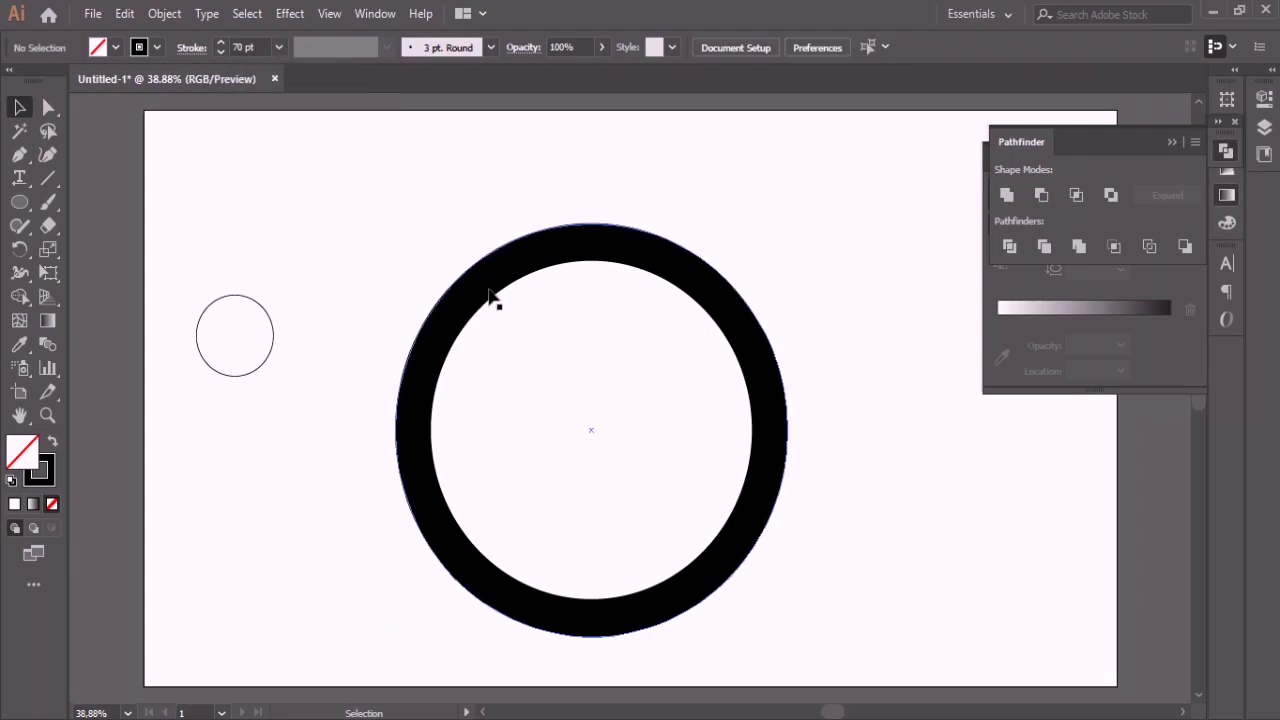
Step: Move the thick ring up and left beside the small circle, and expand its appearance into a filled shape
{"action": "left_click_drag", "start_coordinate": [478, 292], "coordinate": [378, 268]}
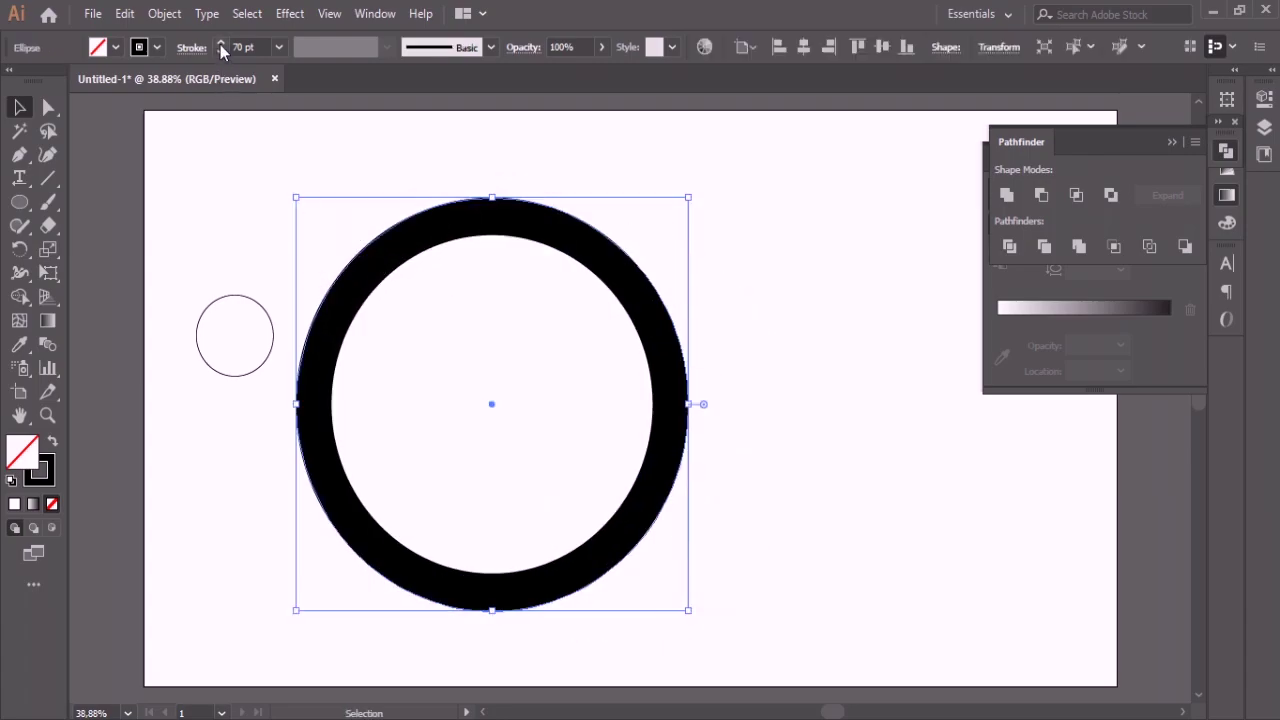
{"action": "left_click", "coordinate": [166, 15]}
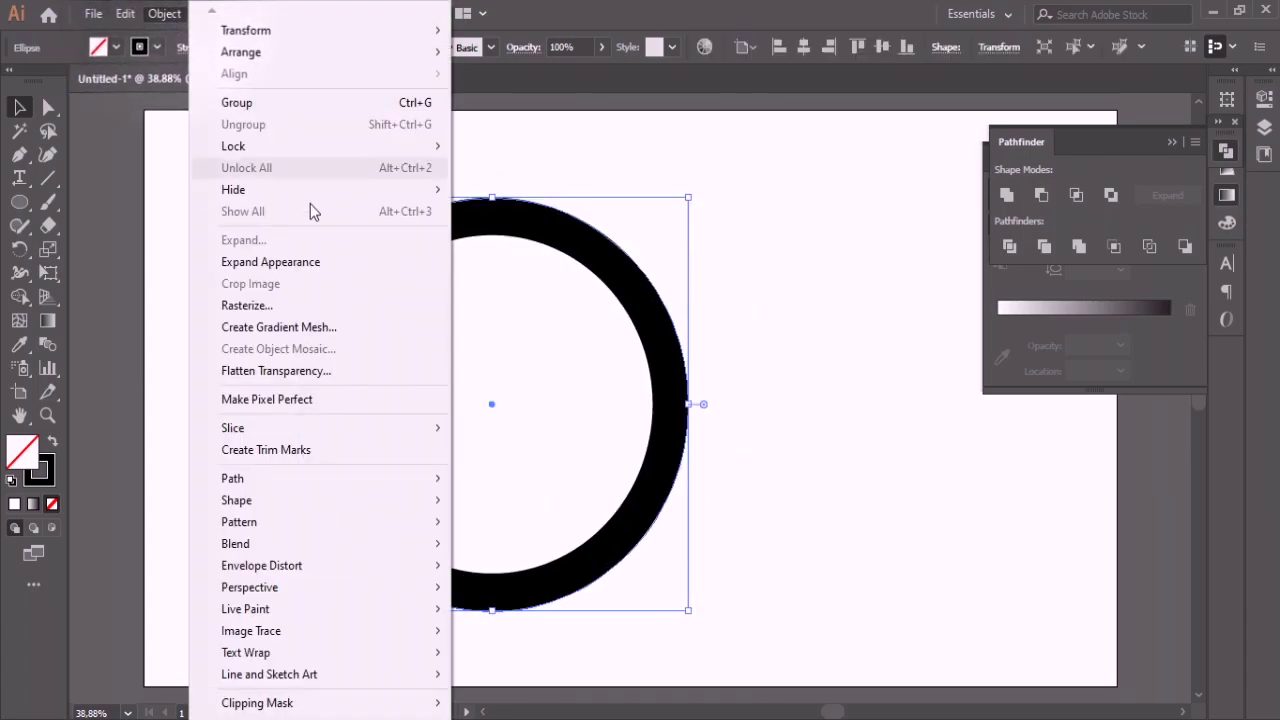
{"action": "left_click", "coordinate": [368, 262]}
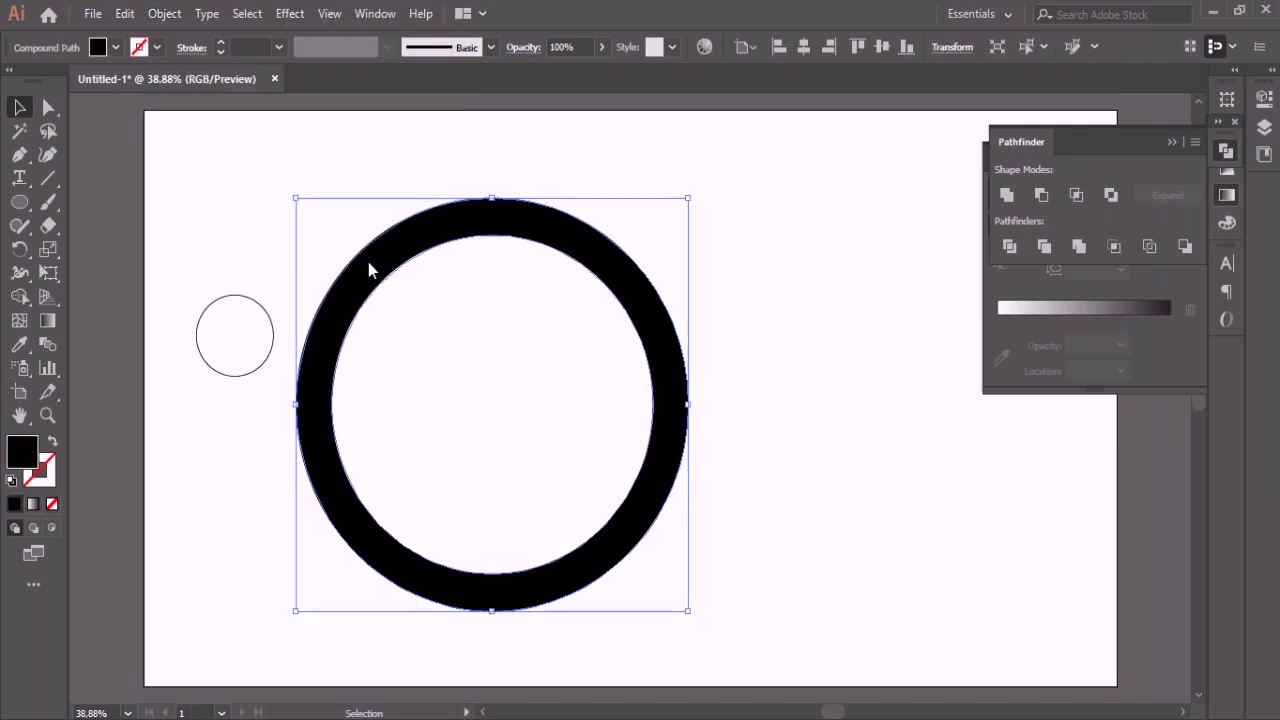
{"action": "left_click", "coordinate": [245, 263]}
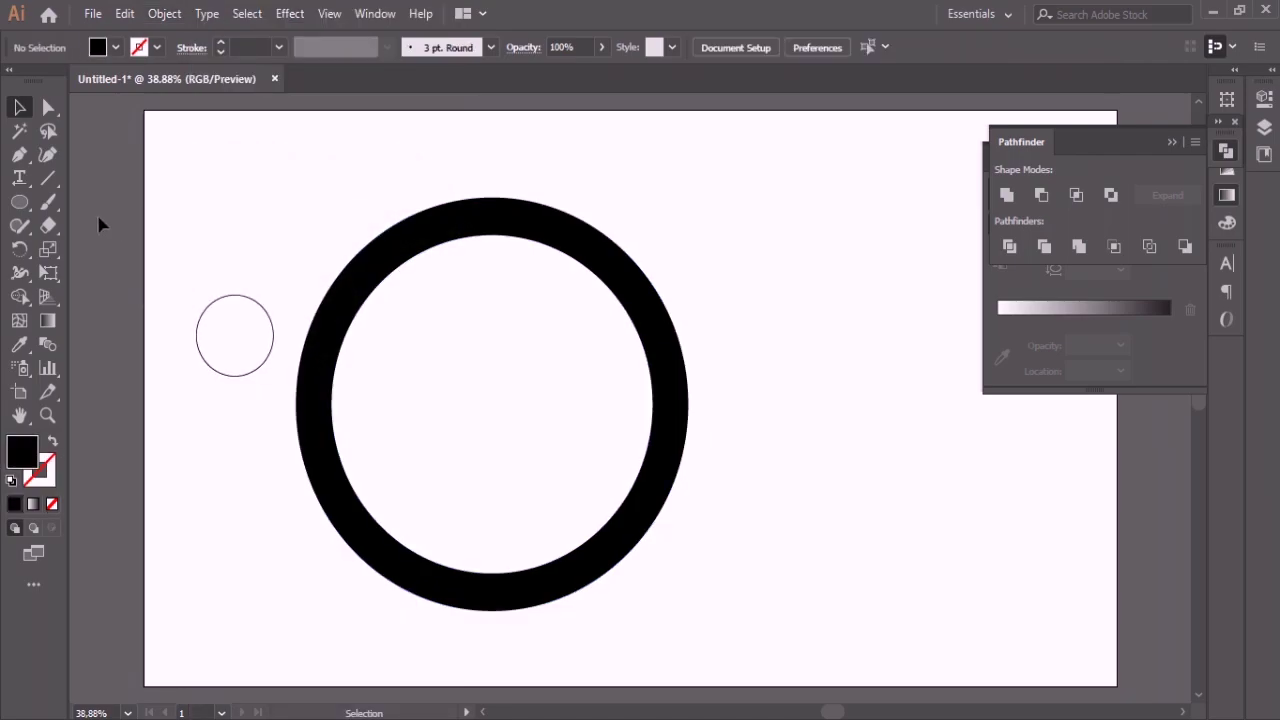
Step: Draw a tall, narrow black rectangle to the right of the ring and paste a copy of it in front
{"action": "left_click", "coordinate": [19, 201]}
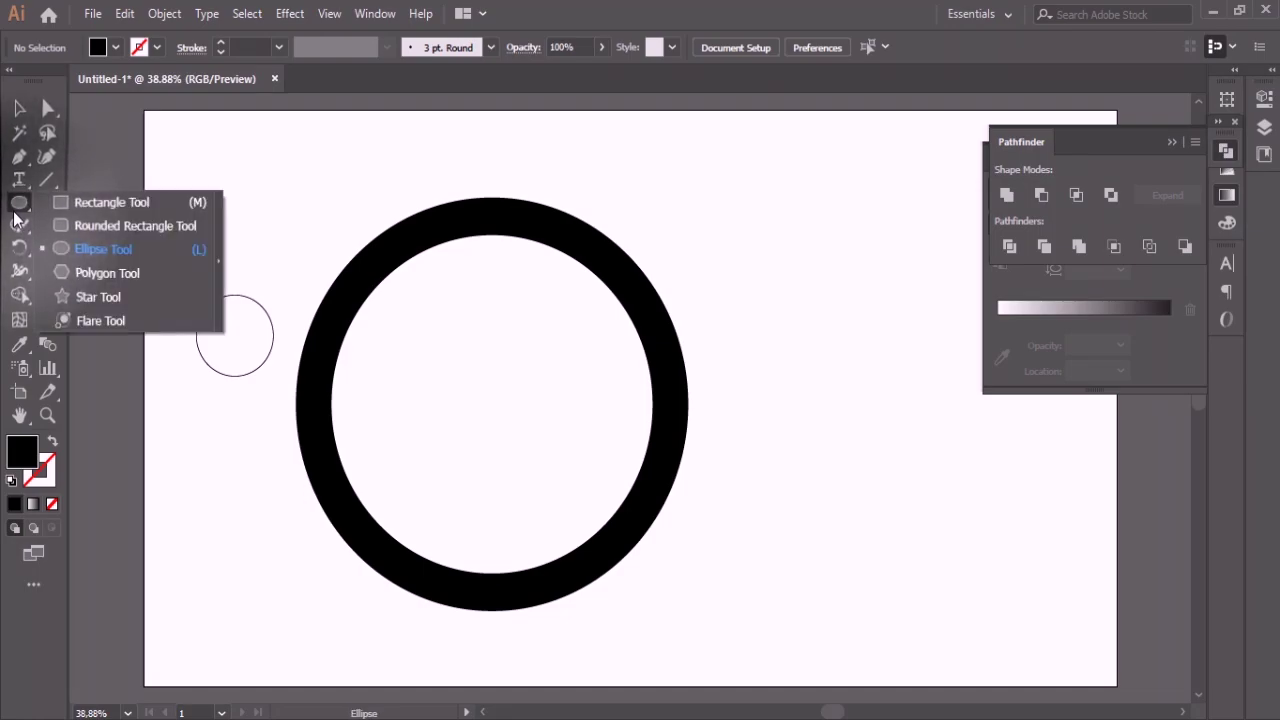
{"action": "left_click", "coordinate": [129, 207]}
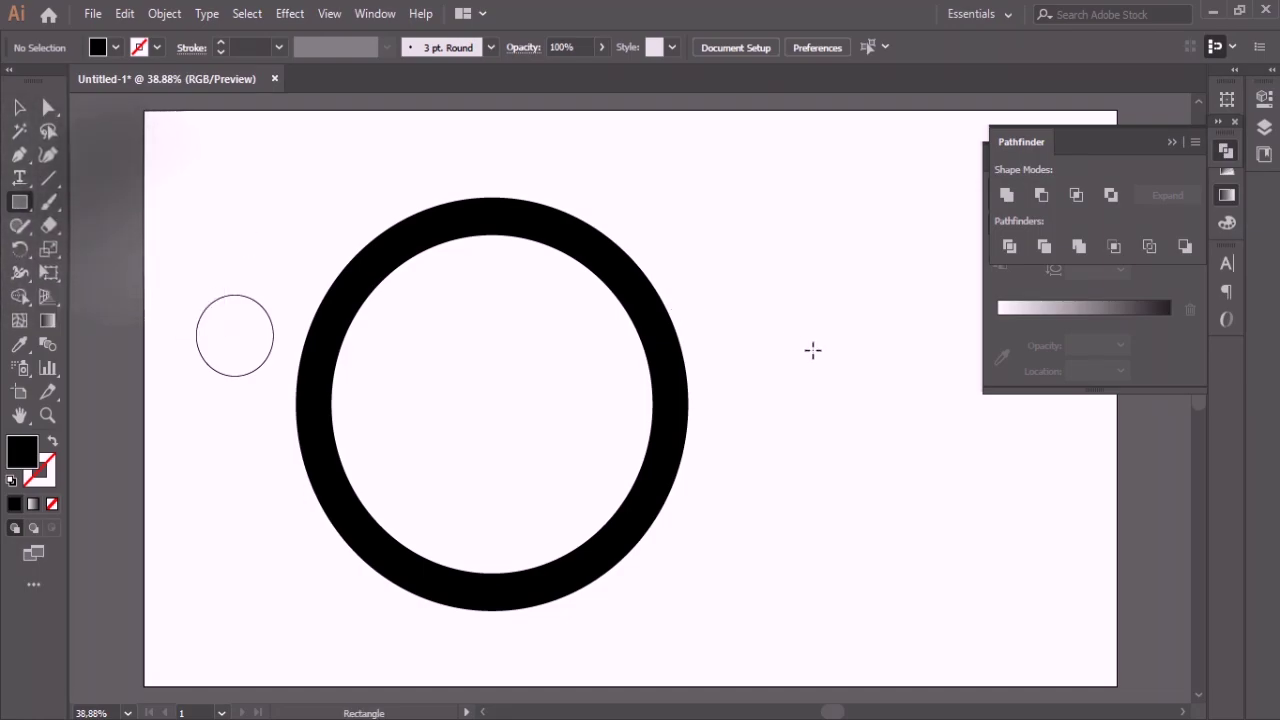
{"action": "left_click_drag", "start_coordinate": [906, 244], "coordinate": [944, 535]}
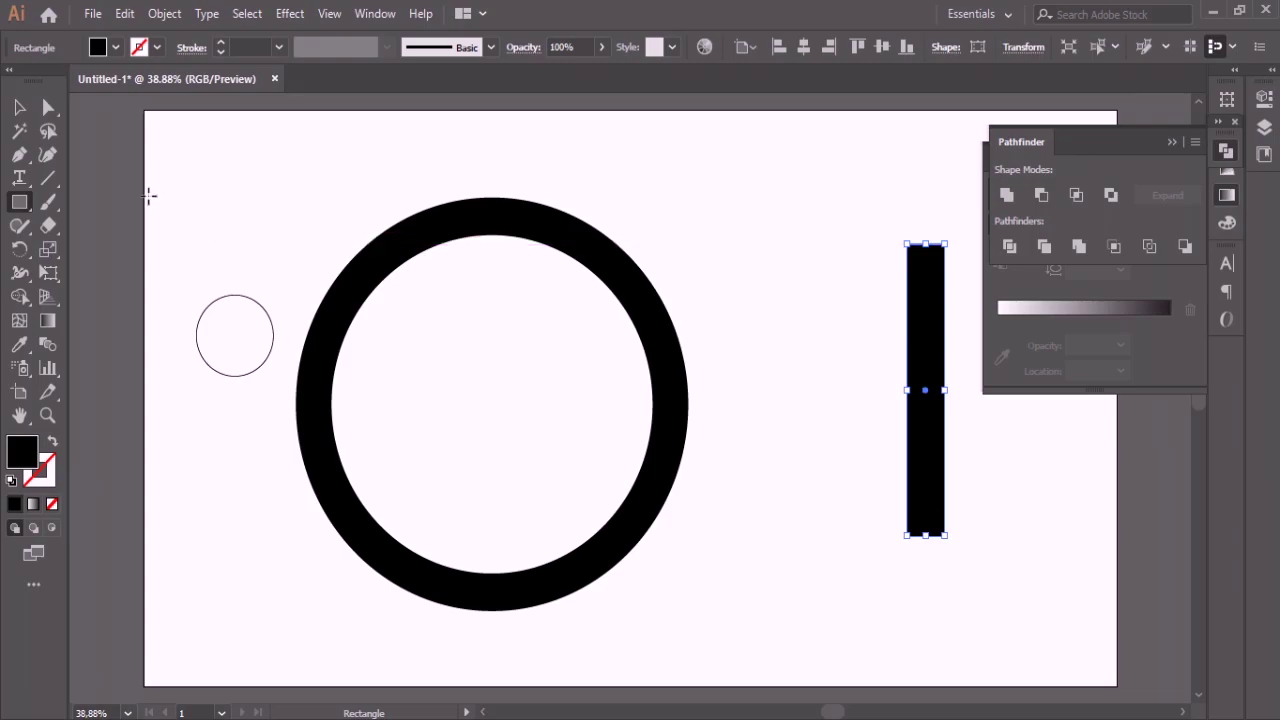
{"action": "left_click", "coordinate": [48, 107]}
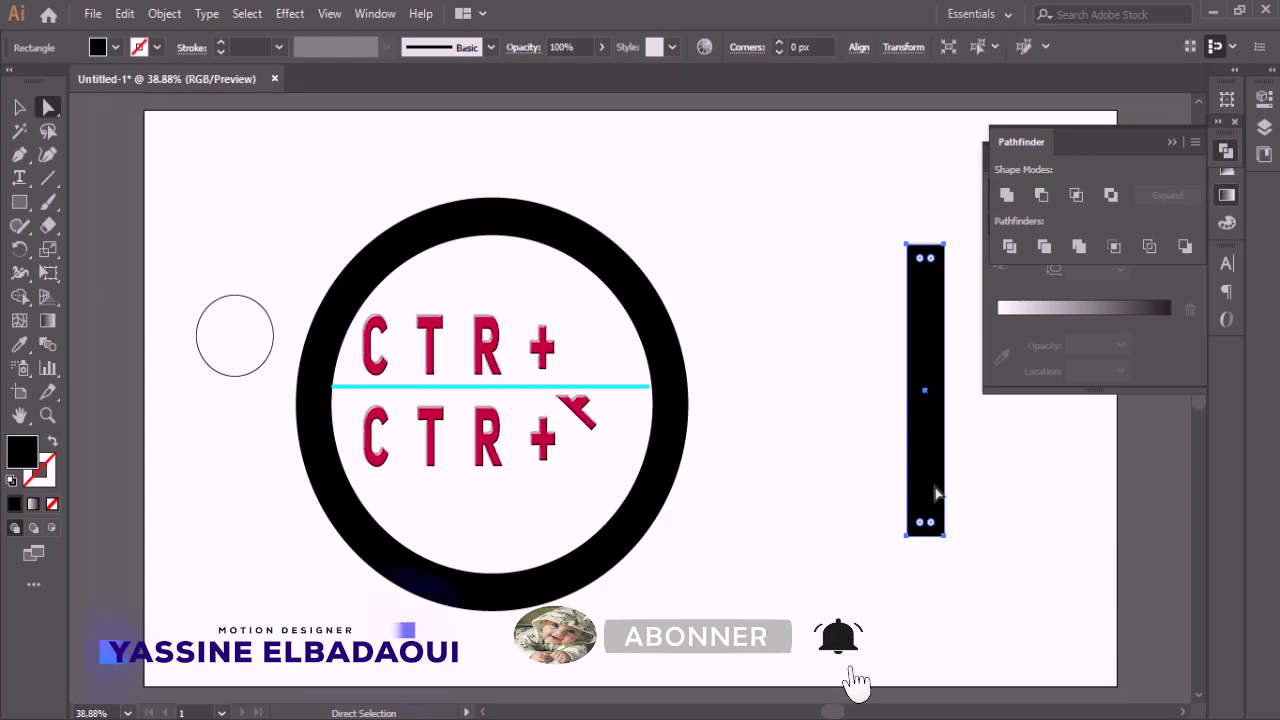
{"action": "key", "text": "ctrl+c"}
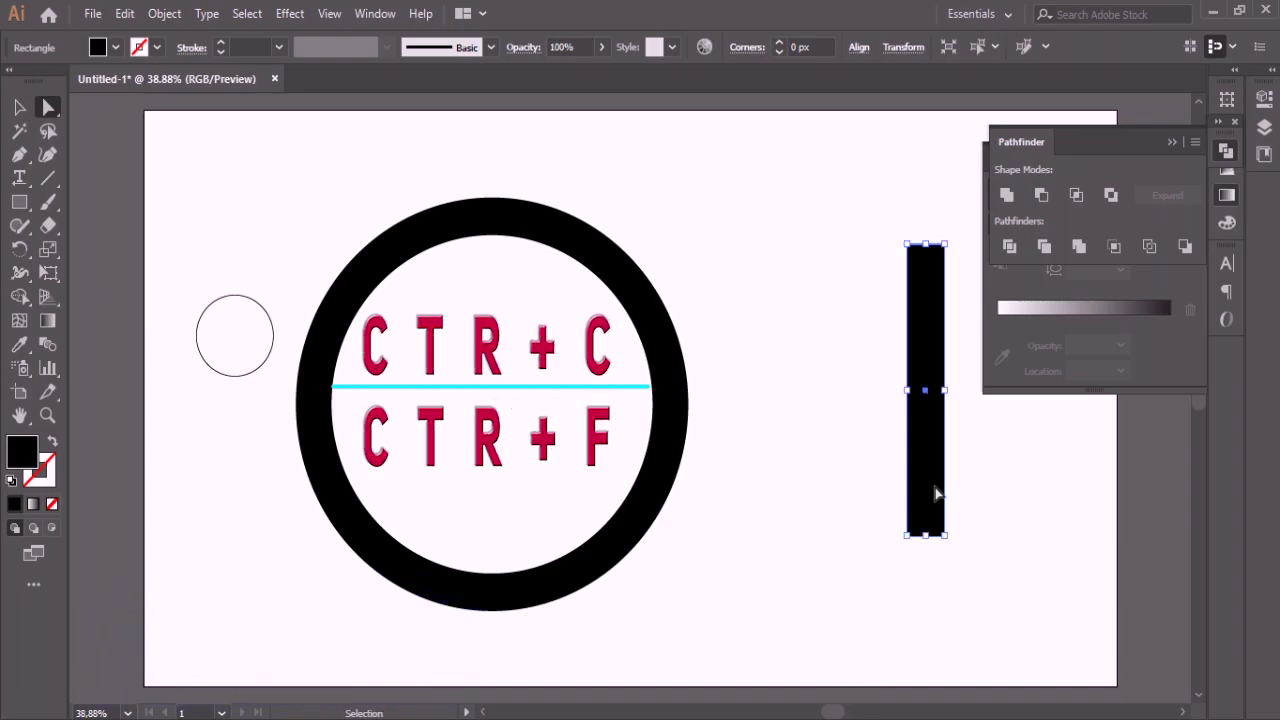
{"action": "key", "text": "ctrl+f"}
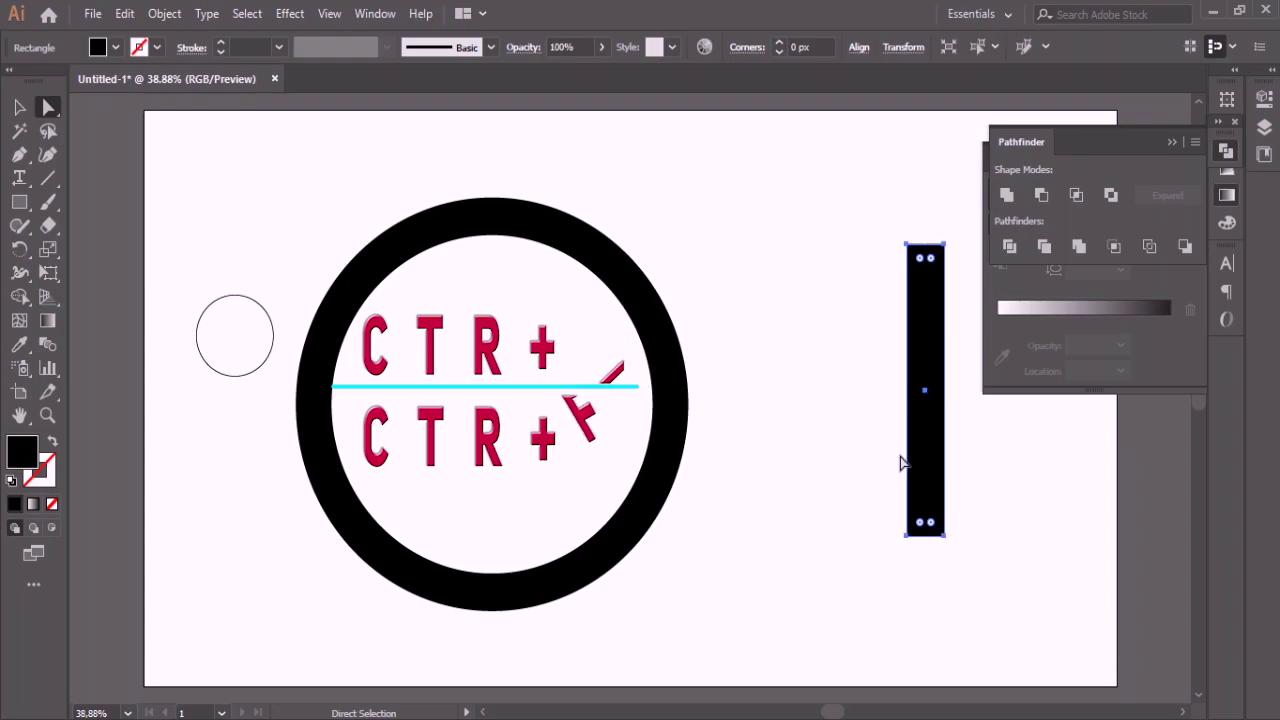
Step: Move the copied bar's two bottom anchor points up and to the left to form a short slanted arm
{"action": "left_click", "coordinate": [888, 542]}
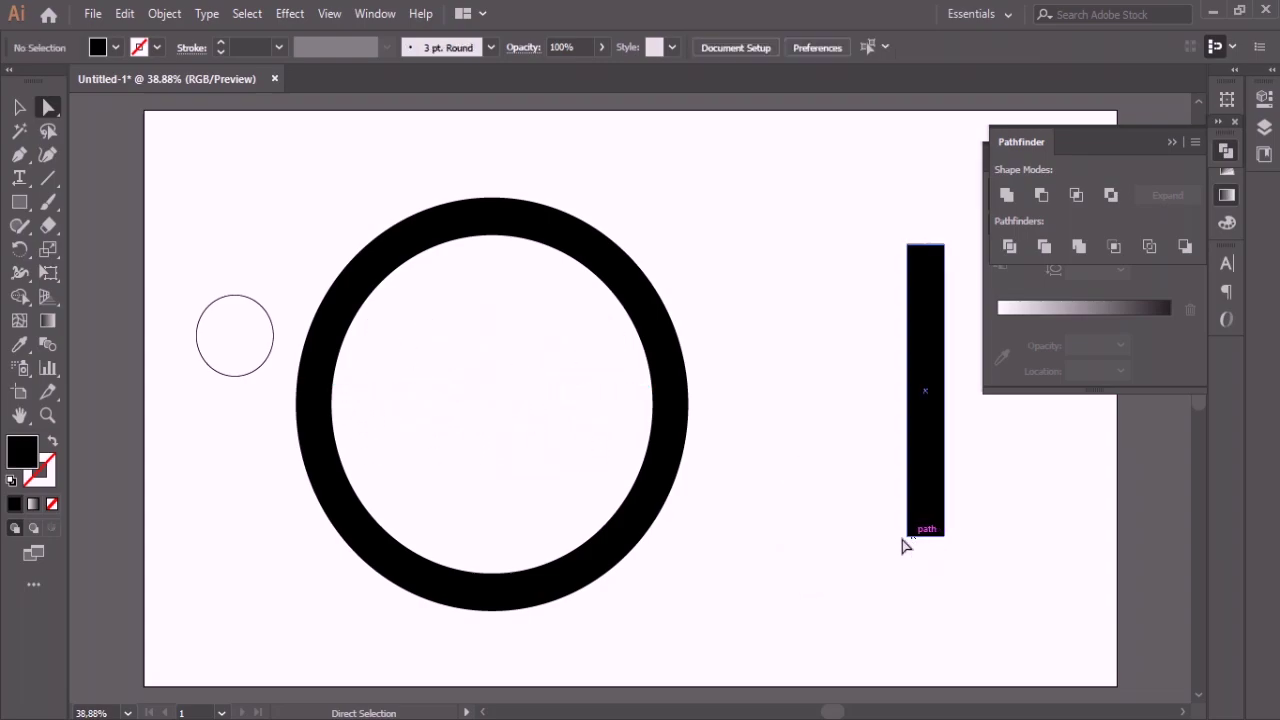
{"action": "left_click", "coordinate": [909, 535]}
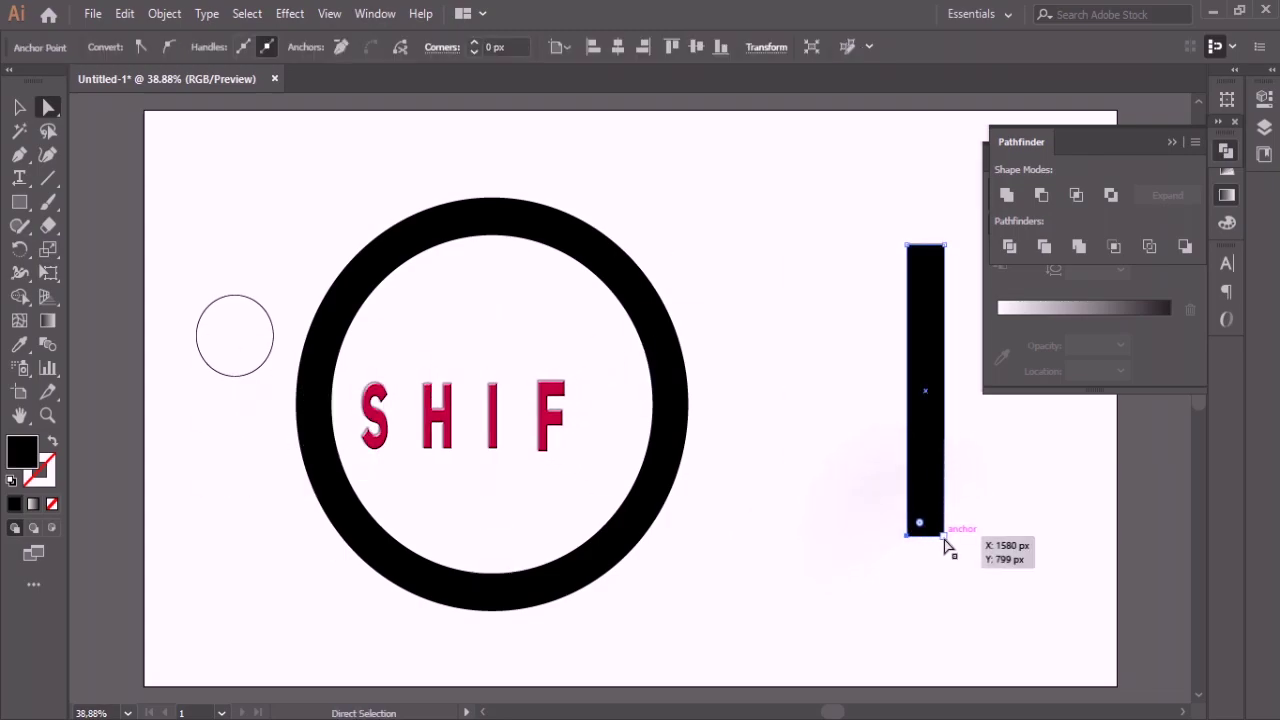
{"action": "left_click", "coordinate": [944, 537], "text": "shift"}
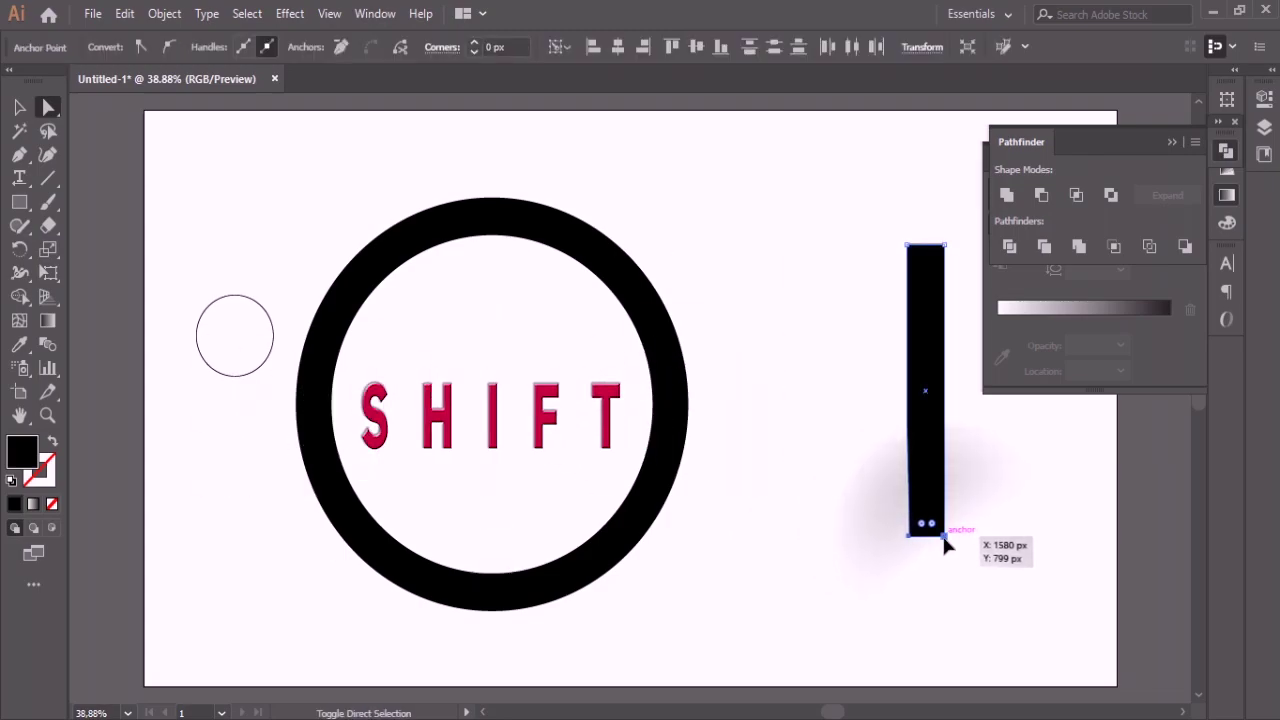
{"action": "mouse_move", "coordinate": [941, 537]}
{"action": "left_mouse_down"}
{"action": "mouse_move", "coordinate": [900, 539]}
{"action": "mouse_move", "coordinate": [869, 442]}
{"action": "mouse_move", "coordinate": [873, 306]}
{"action": "mouse_move", "coordinate": [871, 335]}
{"action": "left_mouse_up"}
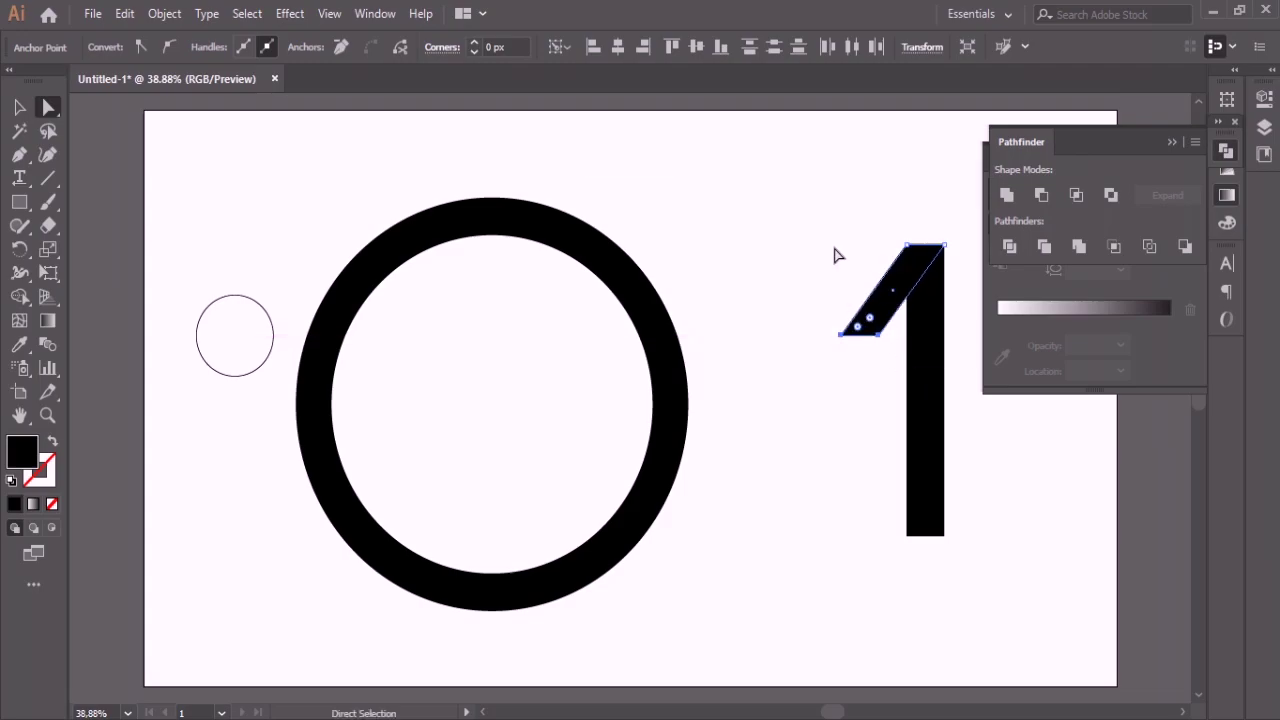
Step: Make a reflected copy of the upright bar and its slanted arm across the vertical axis
{"action": "left_click_drag", "start_coordinate": [817, 206], "coordinate": [952, 569]}
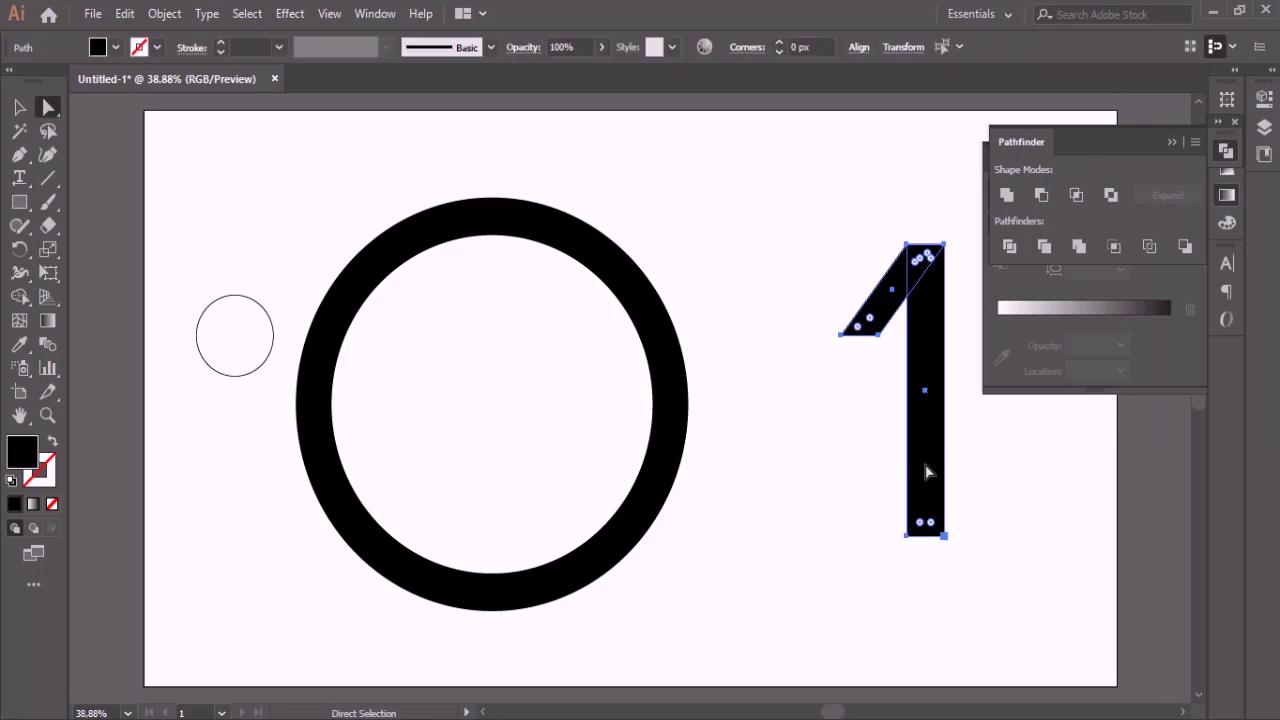
{"action": "right_click", "coordinate": [926, 472]}
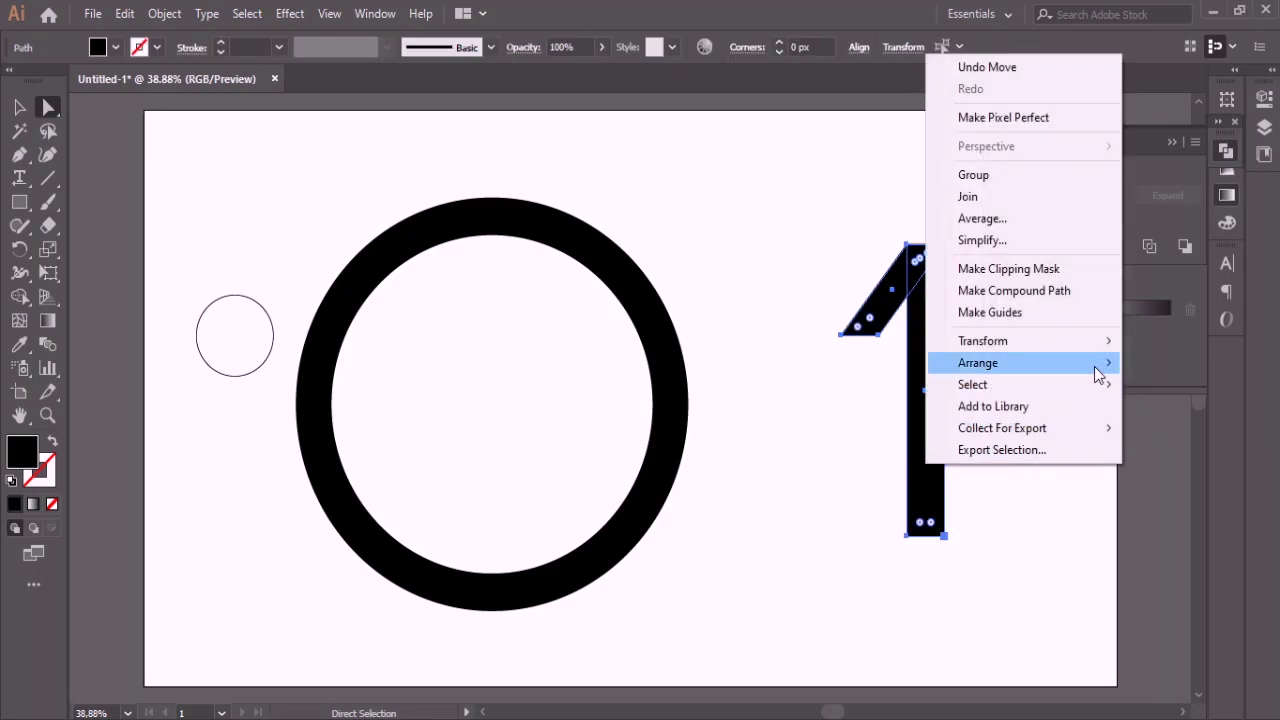
{"action": "mouse_move", "coordinate": [983, 350]}
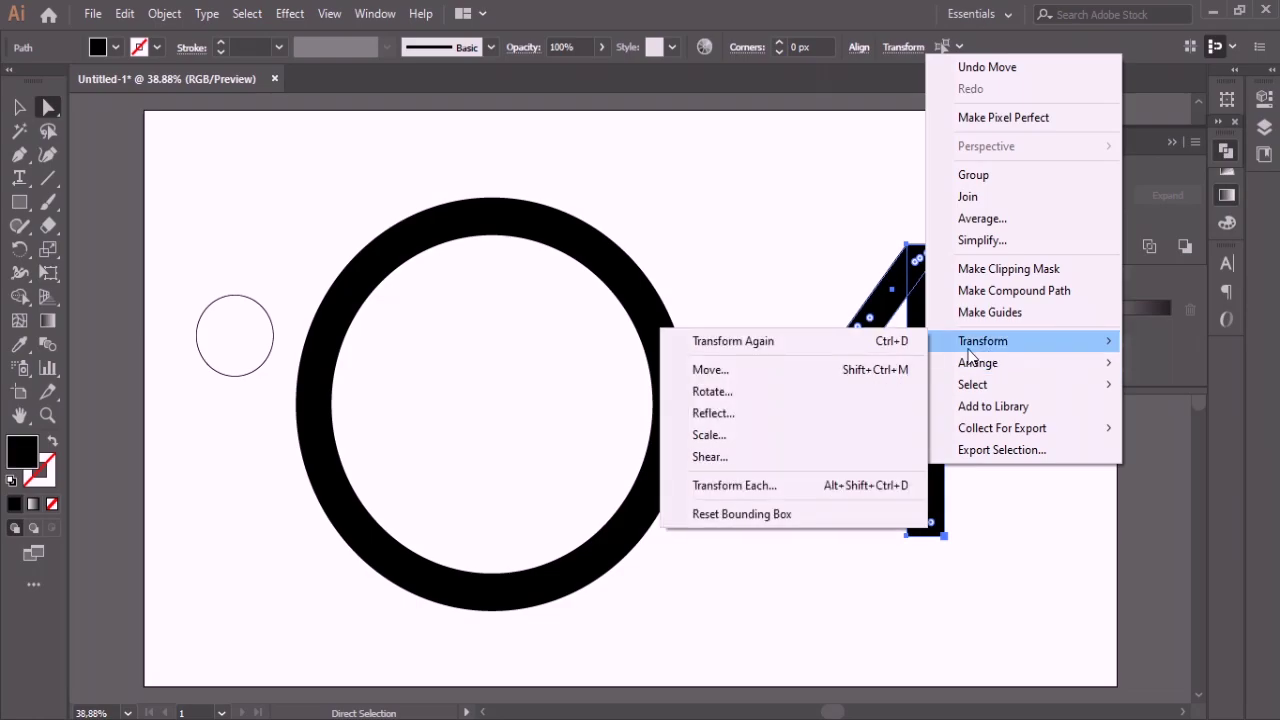
{"action": "left_click", "coordinate": [880, 416]}
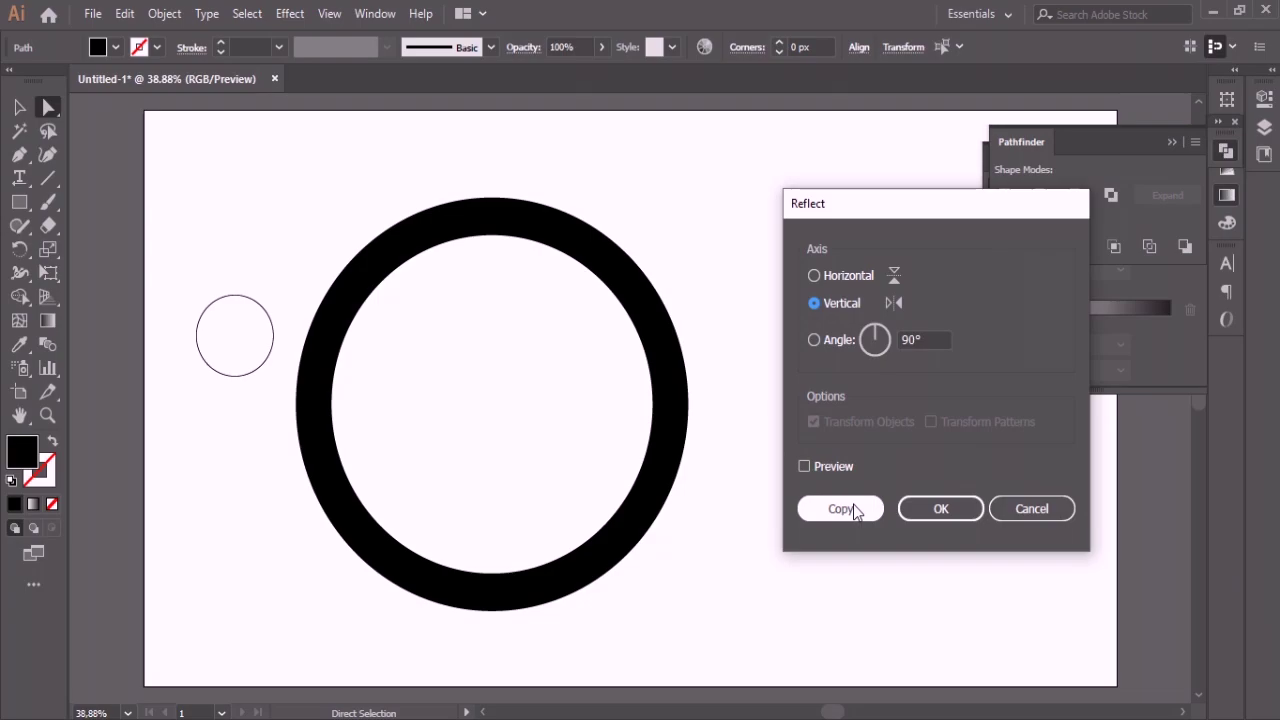
{"action": "left_click", "coordinate": [855, 509]}
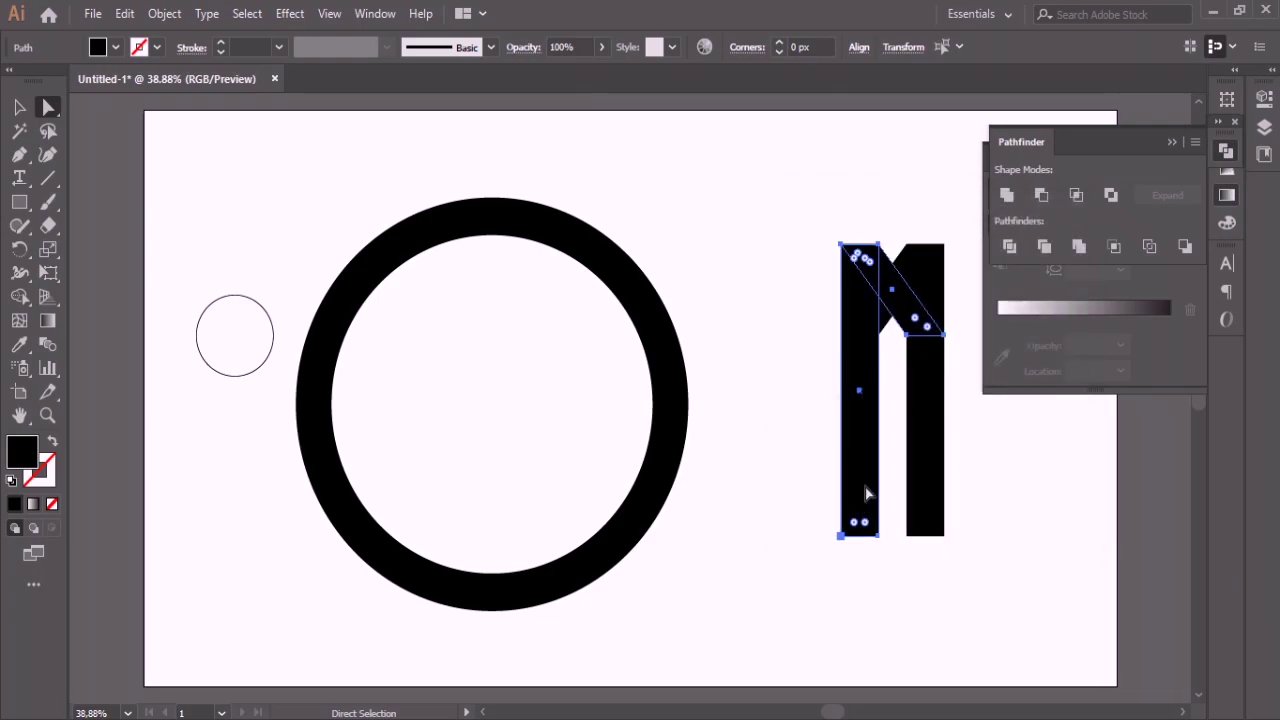
Step: Shift the mirrored copy left and nudge it until the two slanted arms meet to form a letter M
{"action": "left_click_drag", "start_coordinate": [866, 493], "coordinate": [792, 476]}
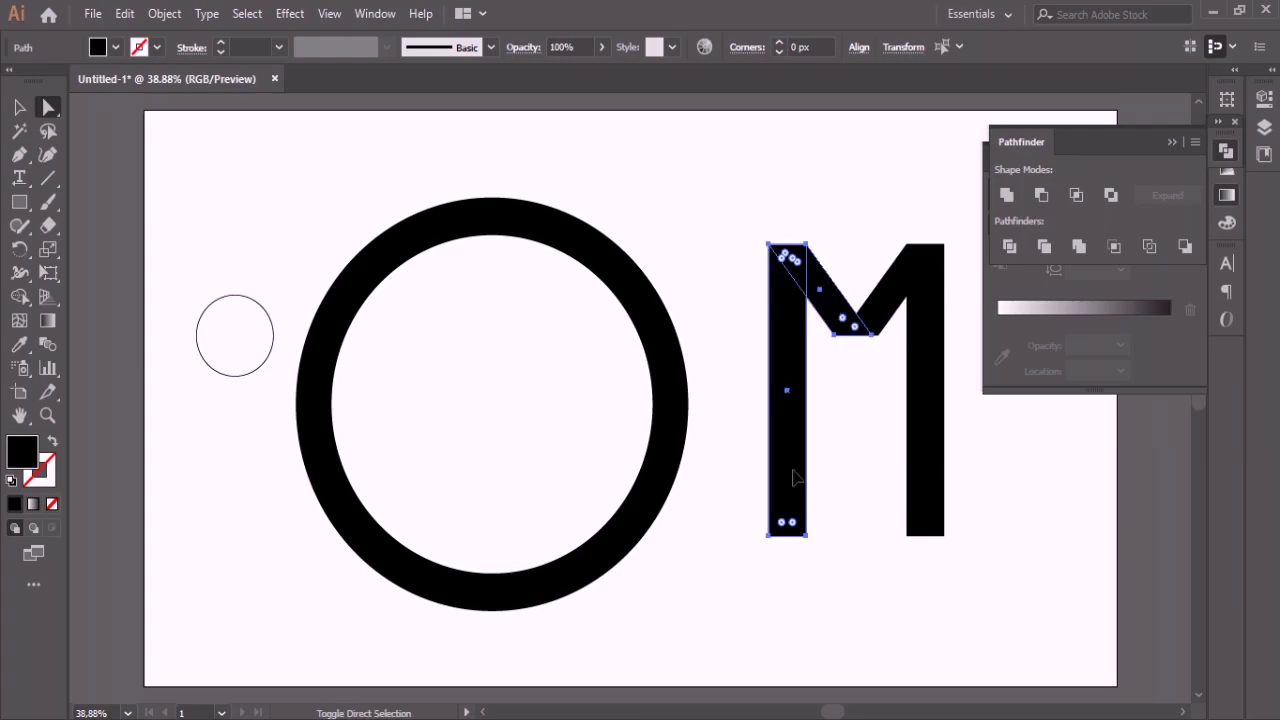
{"action": "key", "text": "shift+Right"}
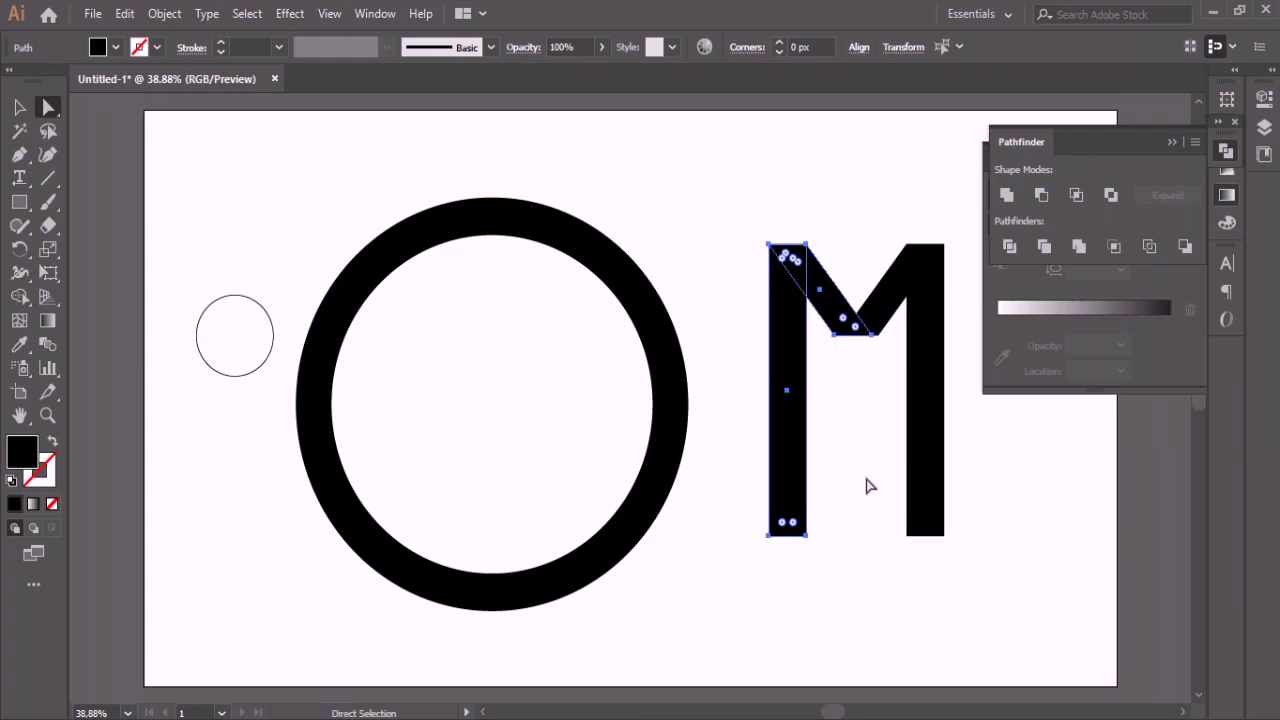
{"action": "key", "text": "Right"}
{"action": "left_click", "coordinate": [868, 486]}
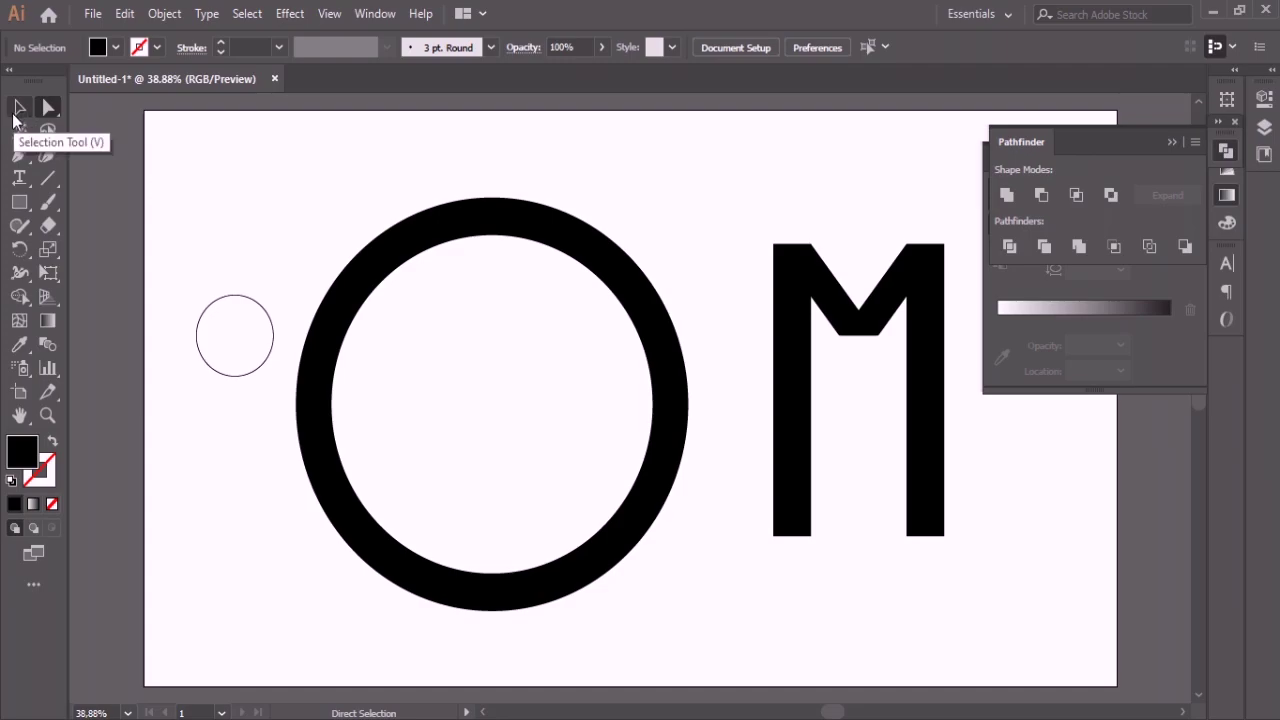
Step: Draw a black rectangle over the ring, rotate it to a diagonal of about 45°, and place it across the ring's upper-right part
{"action": "left_click", "coordinate": [20, 204]}
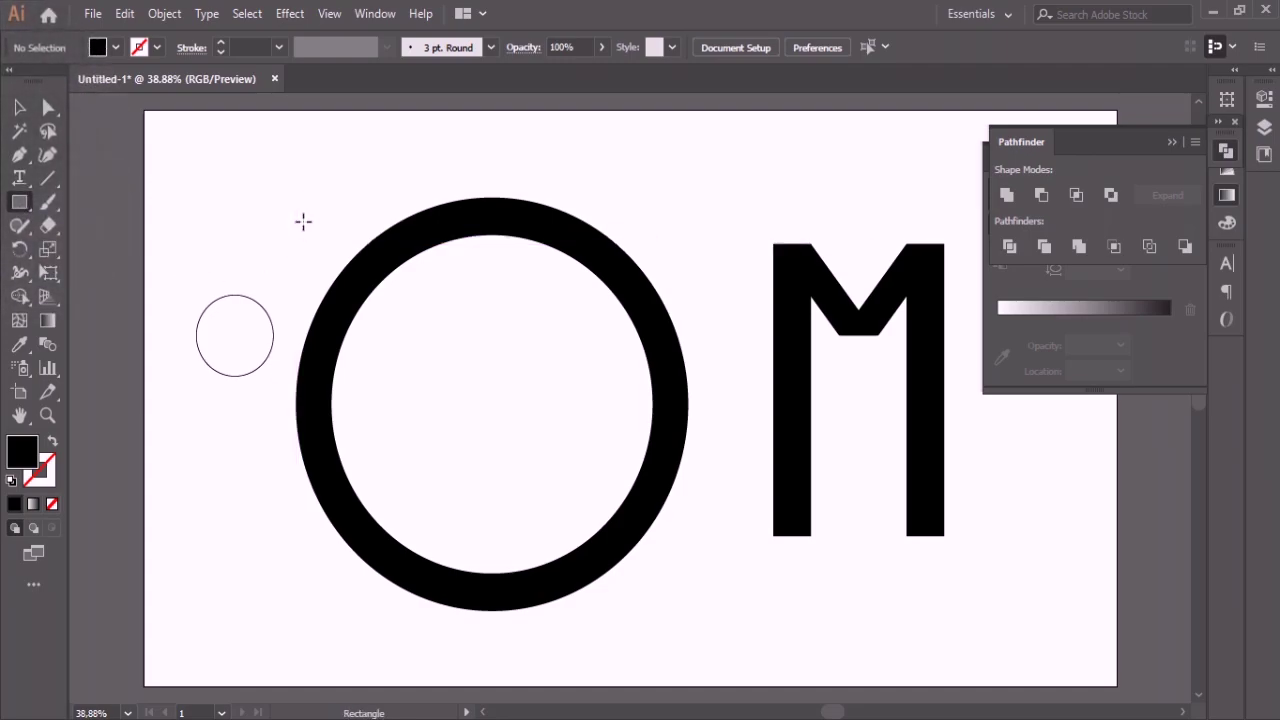
{"action": "left_click_drag", "start_coordinate": [303, 219], "coordinate": [437, 443]}
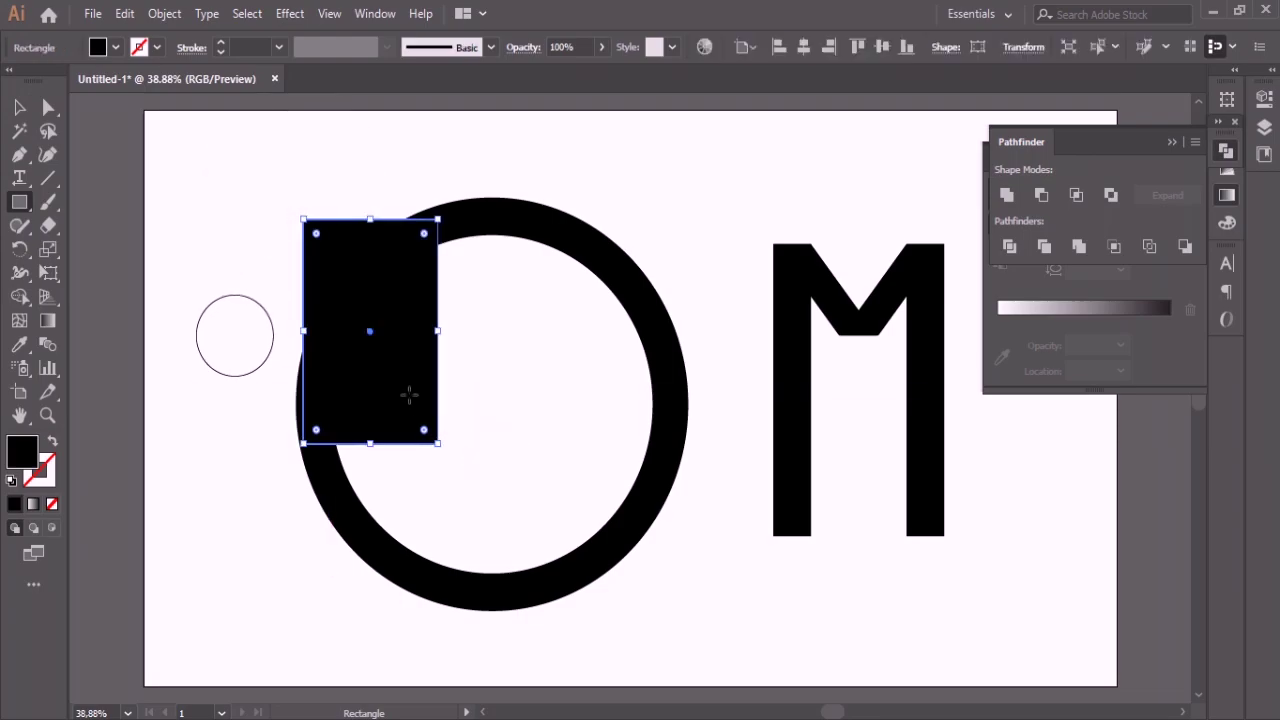
{"action": "left_click_drag", "start_coordinate": [299, 229], "coordinate": [398, 271]}
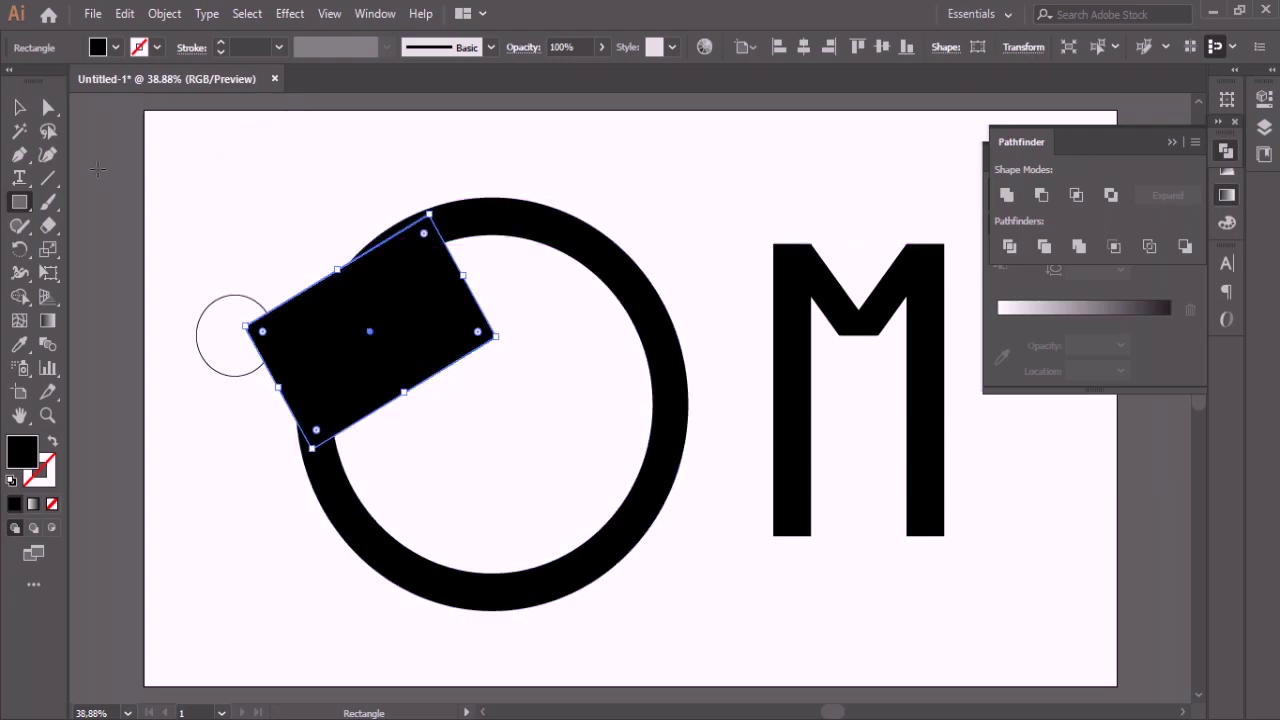
{"action": "left_click", "coordinate": [19, 107]}
{"action": "left_click_drag", "start_coordinate": [398, 345], "coordinate": [580, 297]}
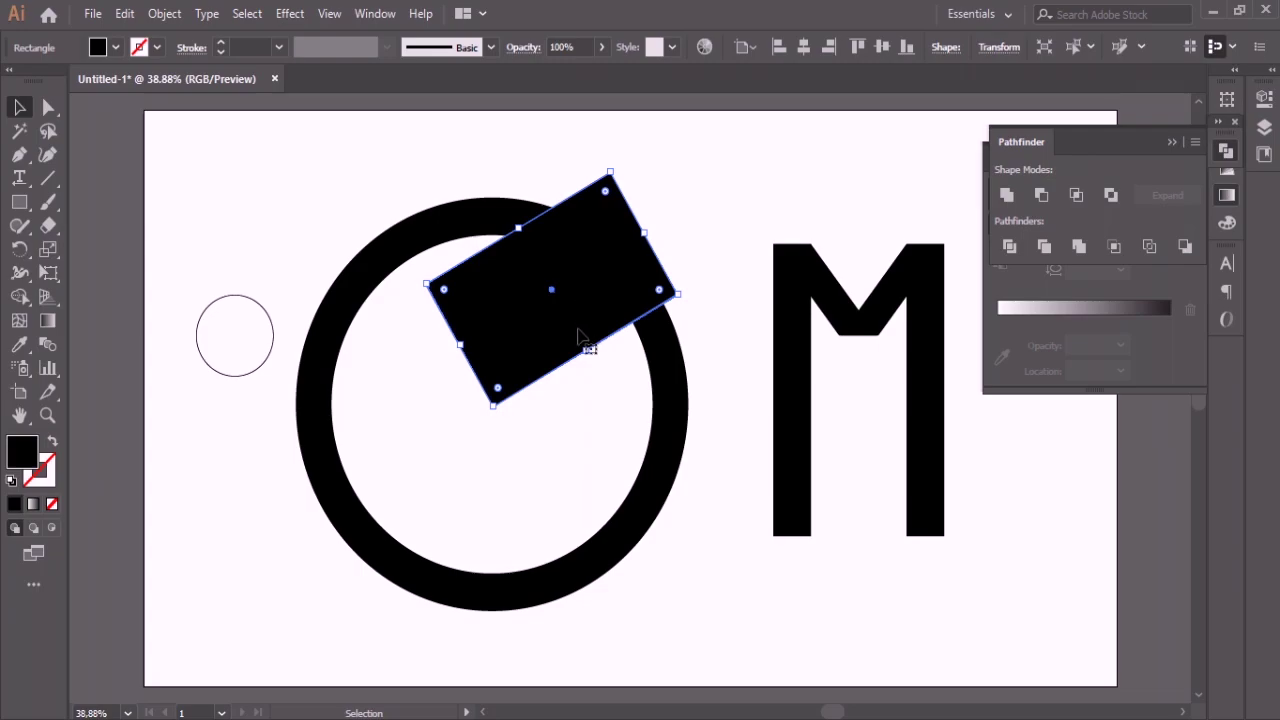
{"action": "left_click_drag", "start_coordinate": [488, 418], "coordinate": [574, 397]}
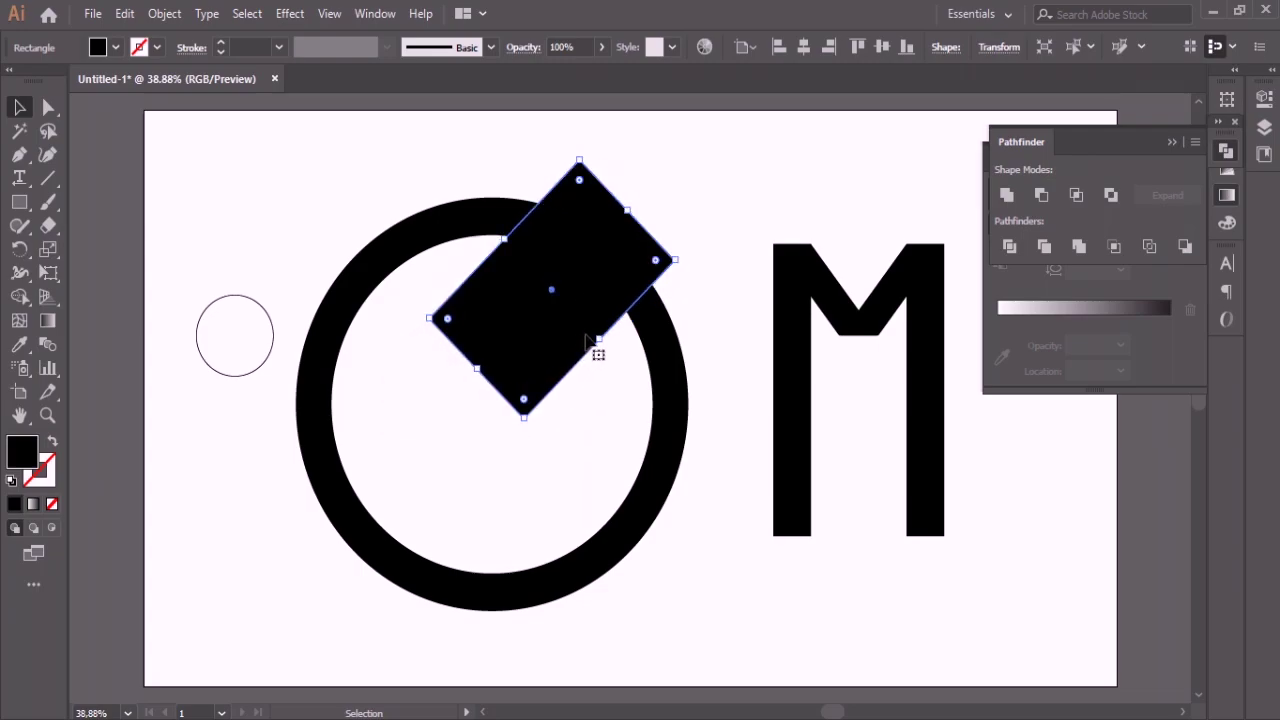
Step: Enlarge the diagonal rectangle to cover the ring's upper-right part, and place a small black square over the ring's right side below it
{"action": "left_click_drag", "start_coordinate": [596, 340], "coordinate": [708, 582]}
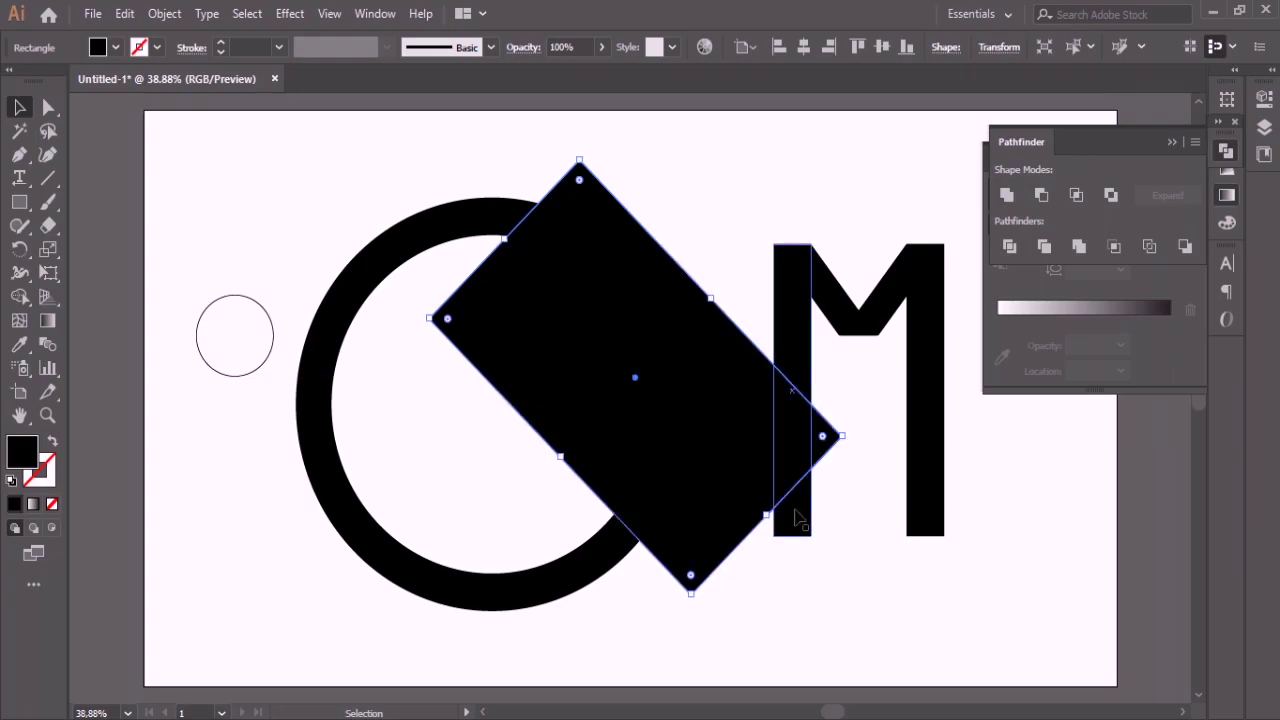
{"action": "left_click_drag", "start_coordinate": [766, 514], "coordinate": [645, 430]}
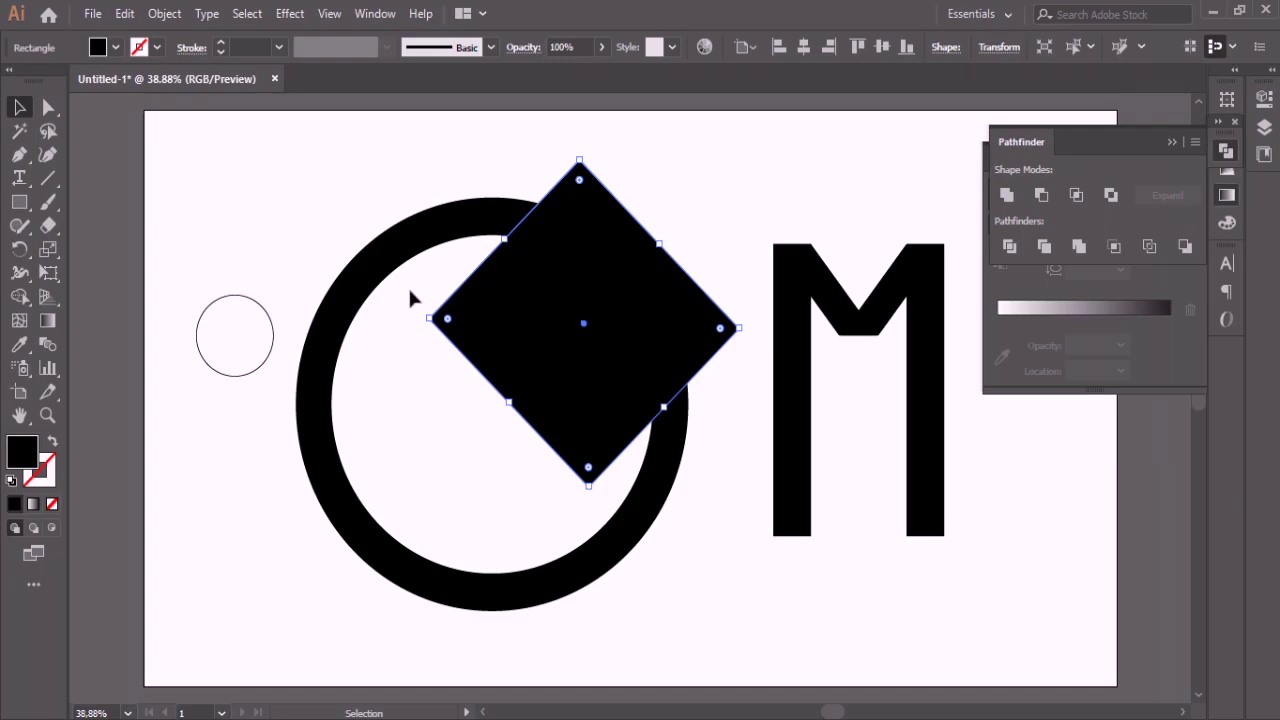
{"action": "left_click", "coordinate": [19, 201]}
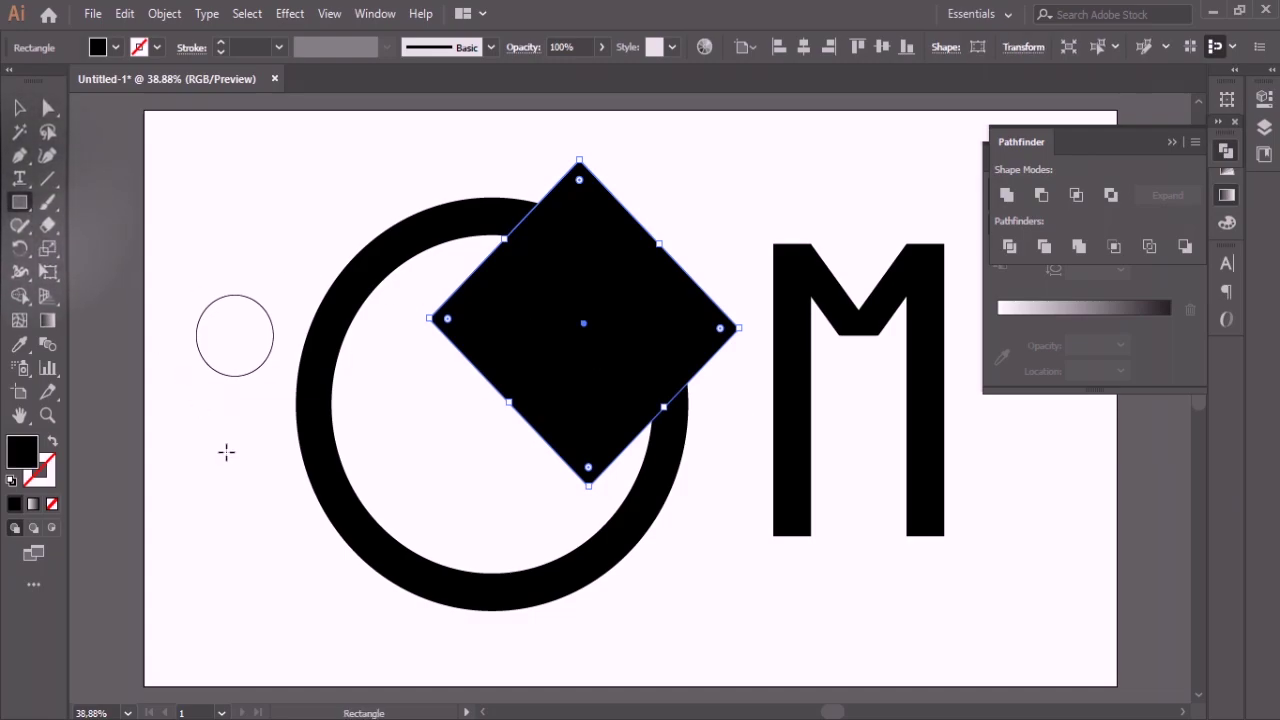
{"action": "left_click_drag", "start_coordinate": [234, 455], "coordinate": [305, 530]}
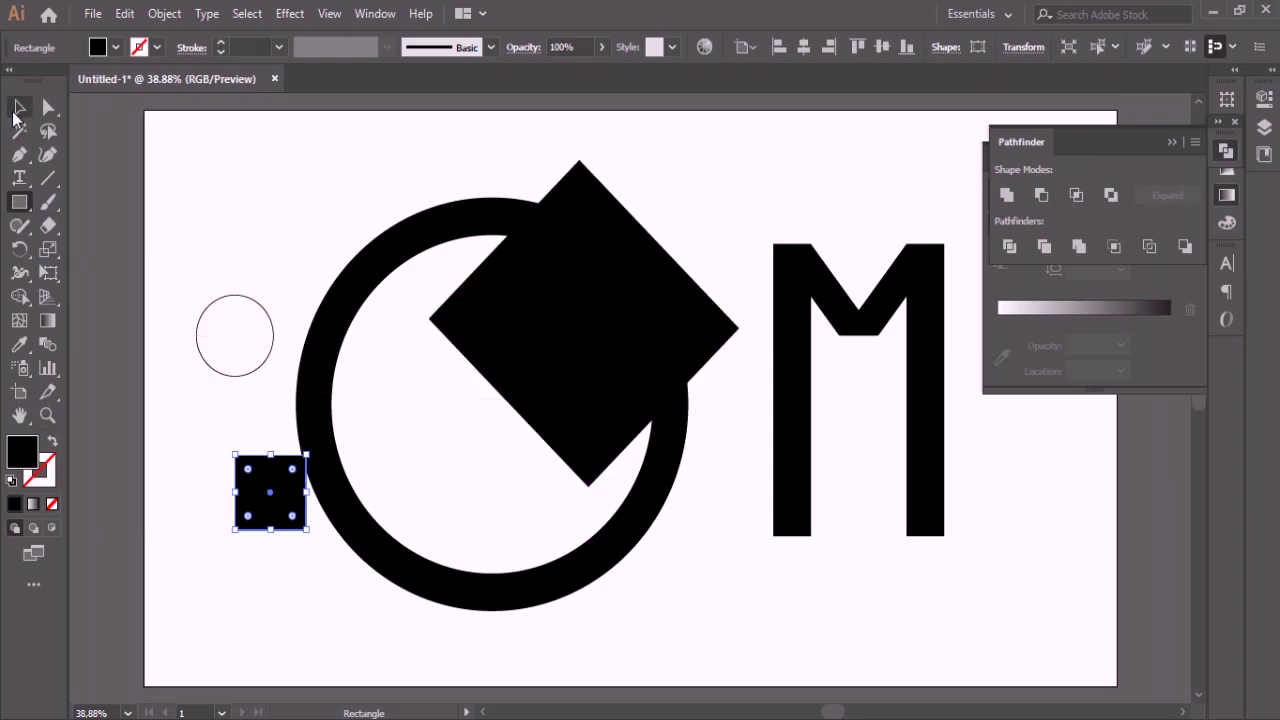
{"action": "left_click", "coordinate": [17, 115]}
{"action": "left_click_drag", "start_coordinate": [268, 492], "coordinate": [657, 431]}
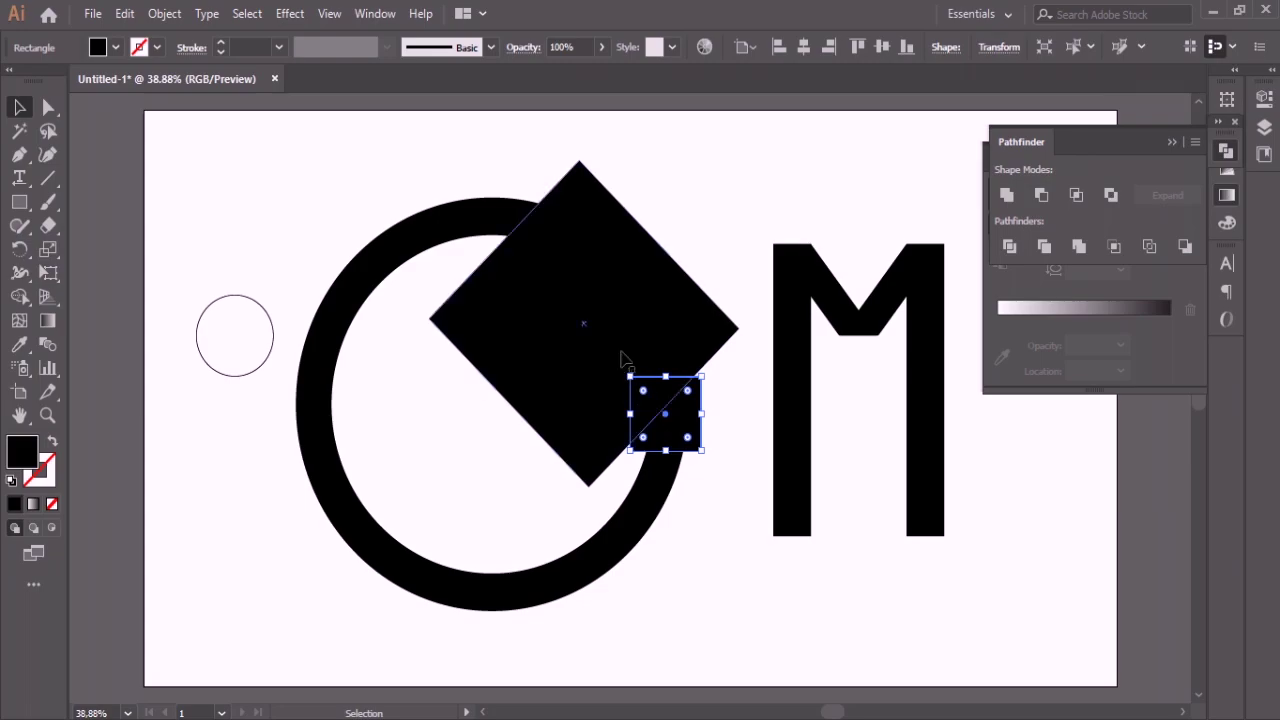
Step: Subtract the diagonal rectangle and the small square from the ring with Minus Front to leave an open C shape
{"action": "left_click_drag", "start_coordinate": [505, 161], "coordinate": [698, 472]}
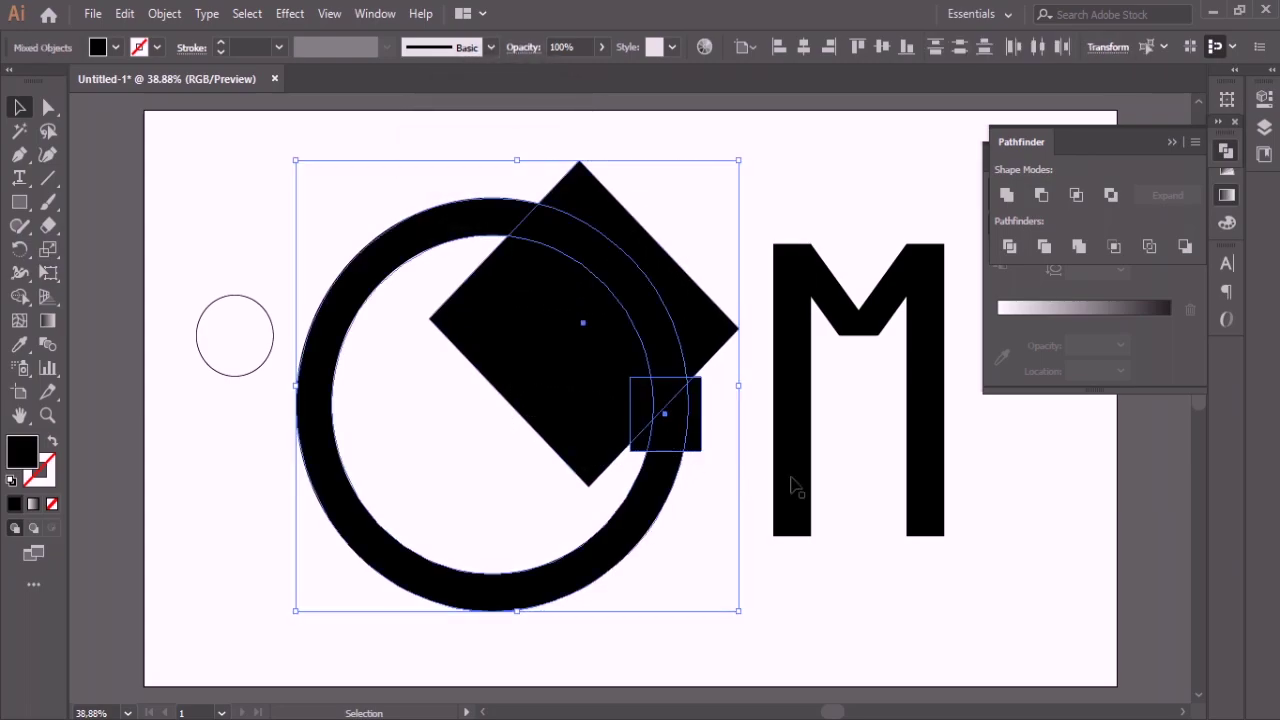
{"action": "left_click", "coordinate": [1037, 197]}
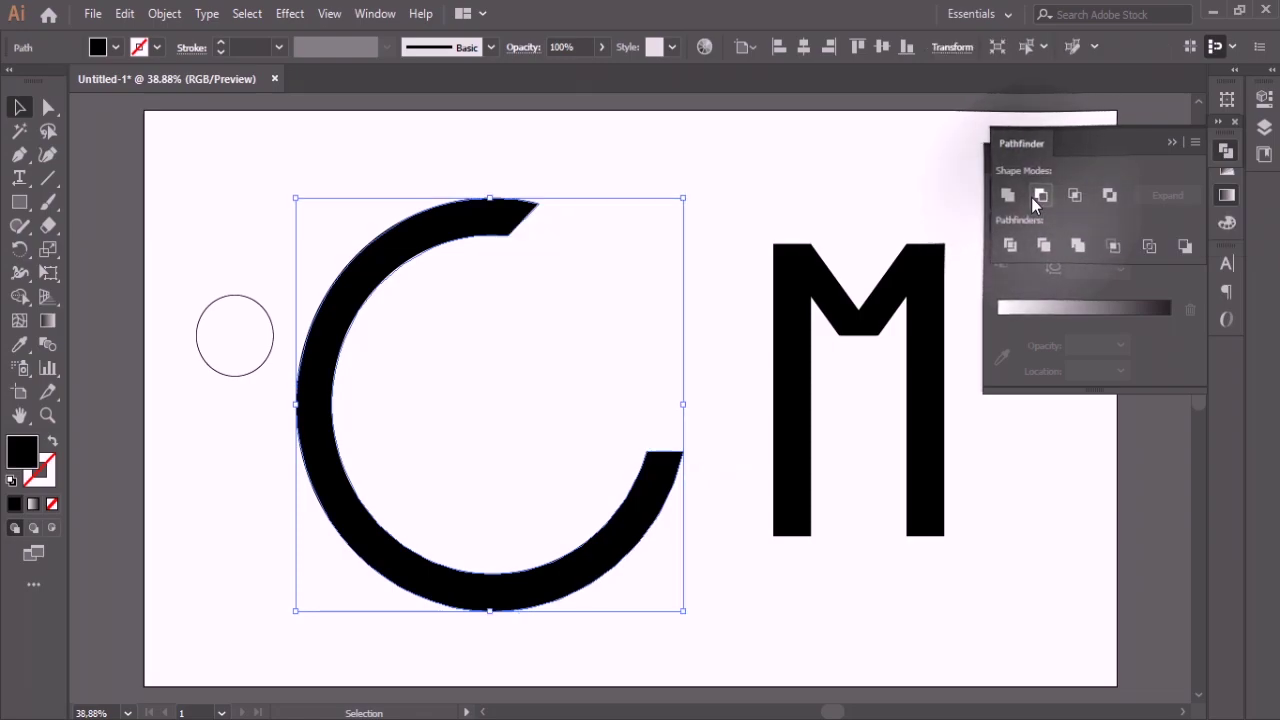
{"action": "left_click", "coordinate": [823, 217]}
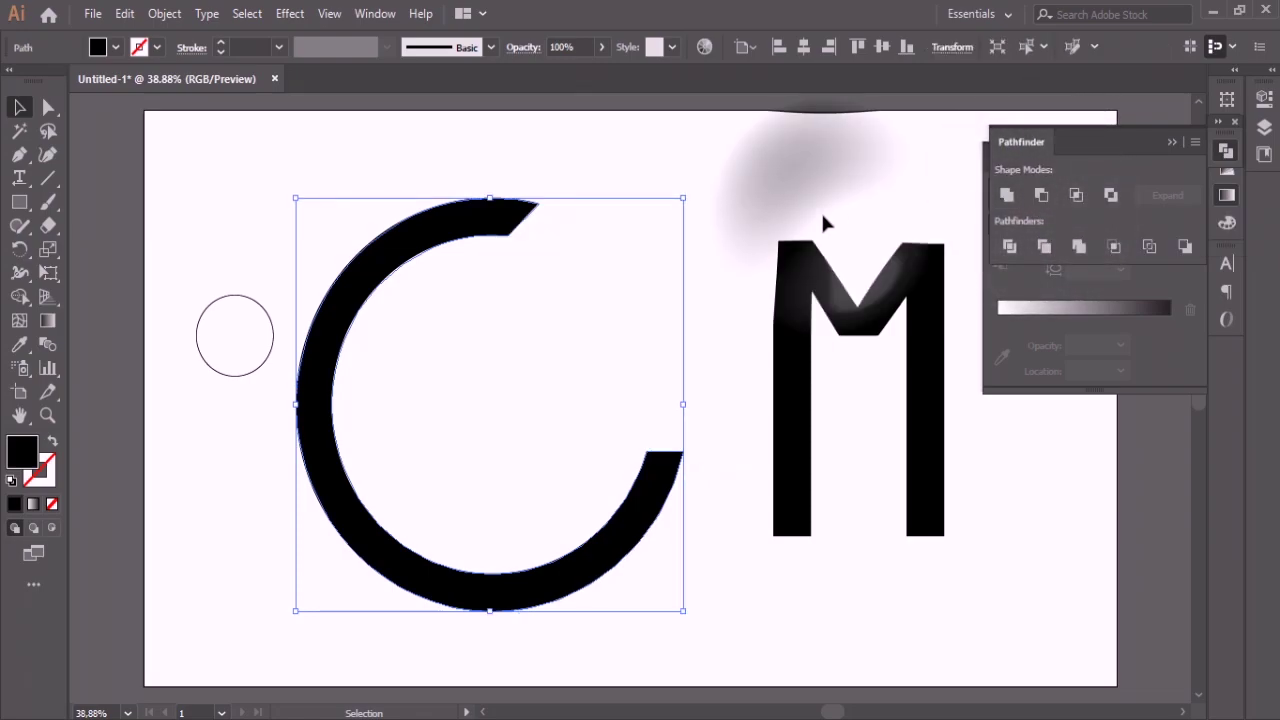
Step: Move the whole M up and to the left so its left leg meets the lower right end of the C
{"action": "left_click_drag", "start_coordinate": [743, 215], "coordinate": [943, 541]}
{"action": "left_click_drag", "start_coordinate": [924, 490], "coordinate": [792, 423]}
{"action": "left_click", "coordinate": [878, 503]}
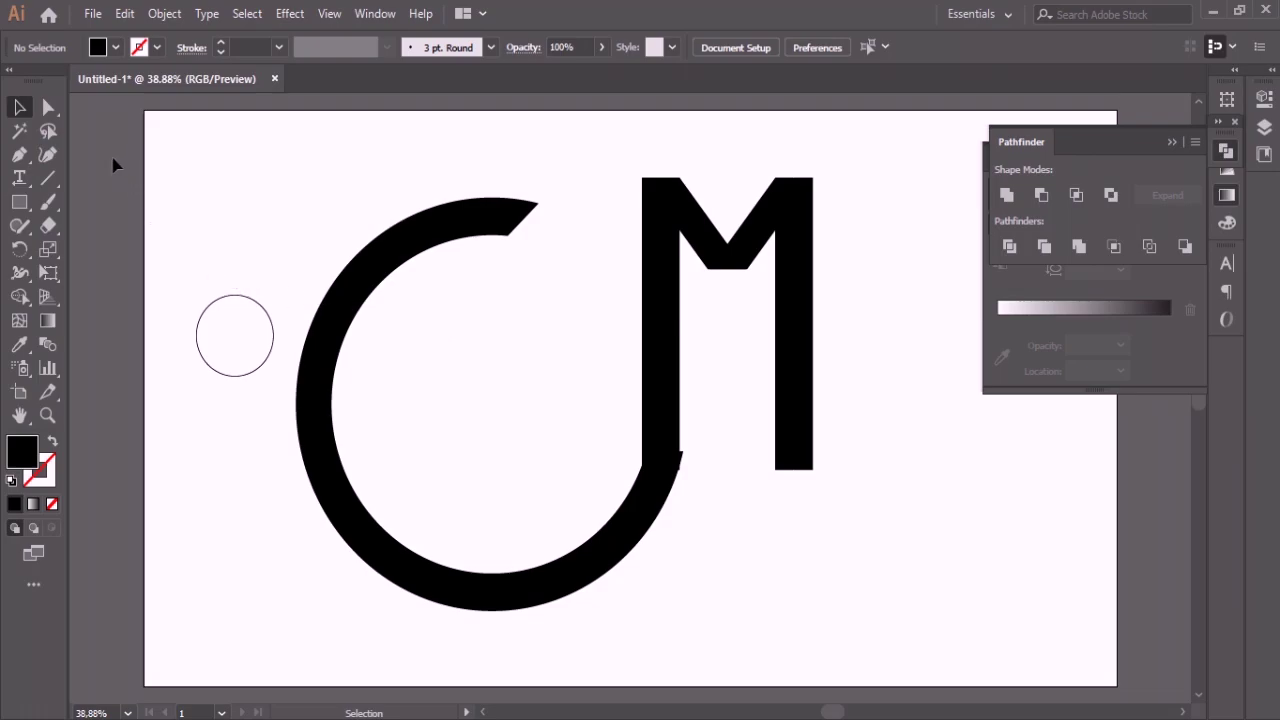
Step: Lower the upper anchor points of the M until its top lines up with the top of the C
{"action": "left_click", "coordinate": [48, 107]}
{"action": "left_click_drag", "start_coordinate": [607, 153], "coordinate": [882, 302]}
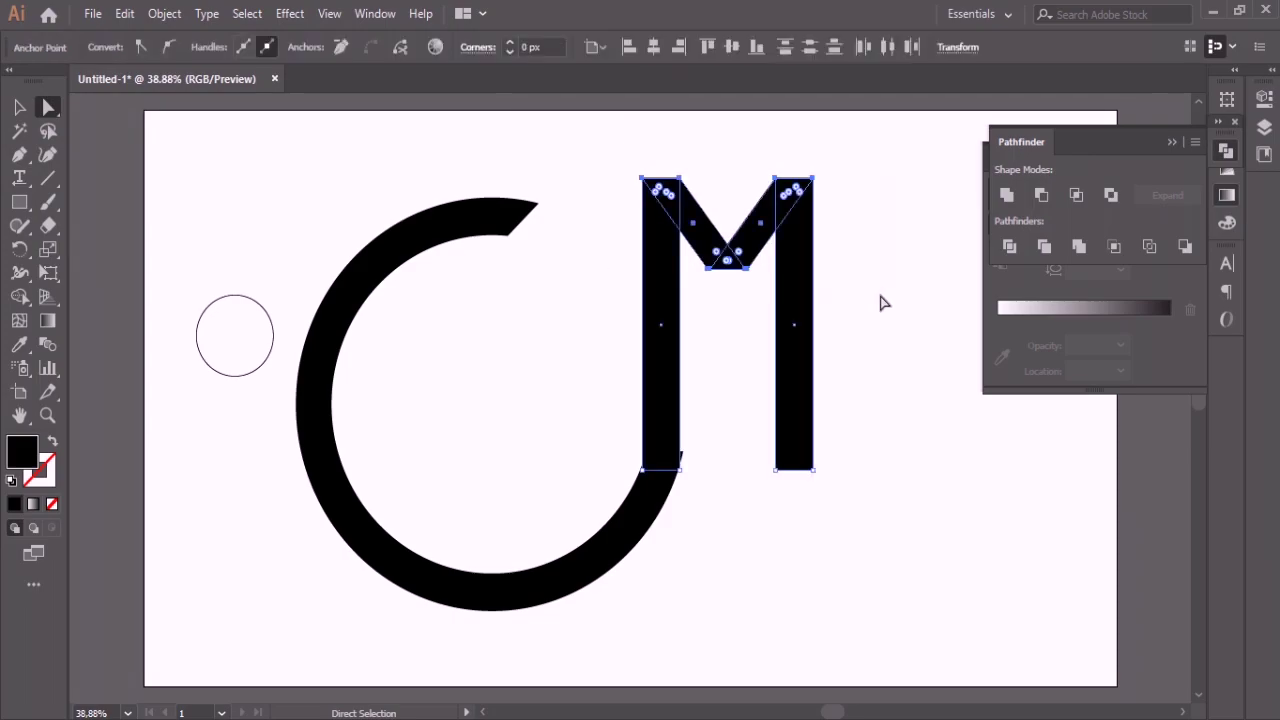
{"action": "key", "text": "shift+Down"}
{"action": "key", "text": "shift+Down"}
{"action": "key", "text": "shift+Down"}
{"action": "key", "text": "shift+Down"}
{"action": "key", "text": "shift+Down"}
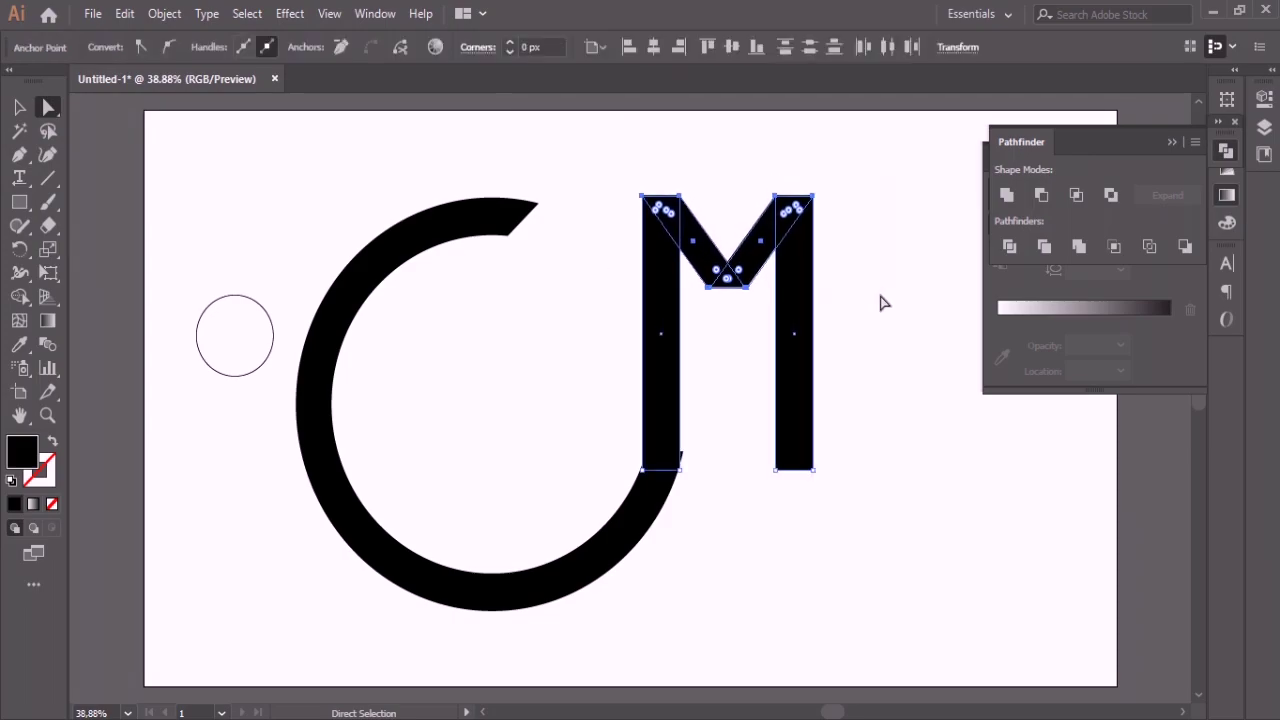
{"action": "left_click", "coordinate": [880, 300]}
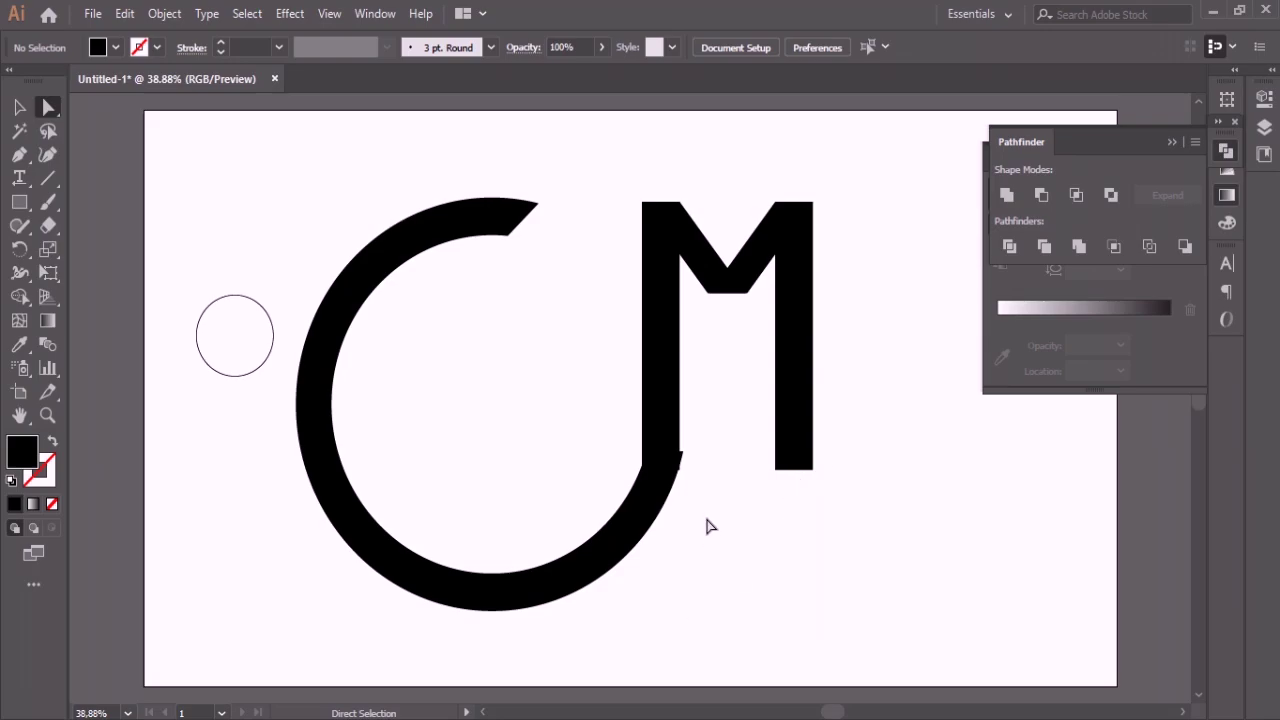
Step: Nudge the outer corner anchor at the C's lower end left and down to blend it into the M's left leg
{"action": "left_click_drag", "start_coordinate": [687, 463], "coordinate": [683, 452]}
{"action": "key", "text": "Left"}
{"action": "key", "text": "Left"}
{"action": "key", "text": "Left"}
{"action": "key", "text": "Left"}
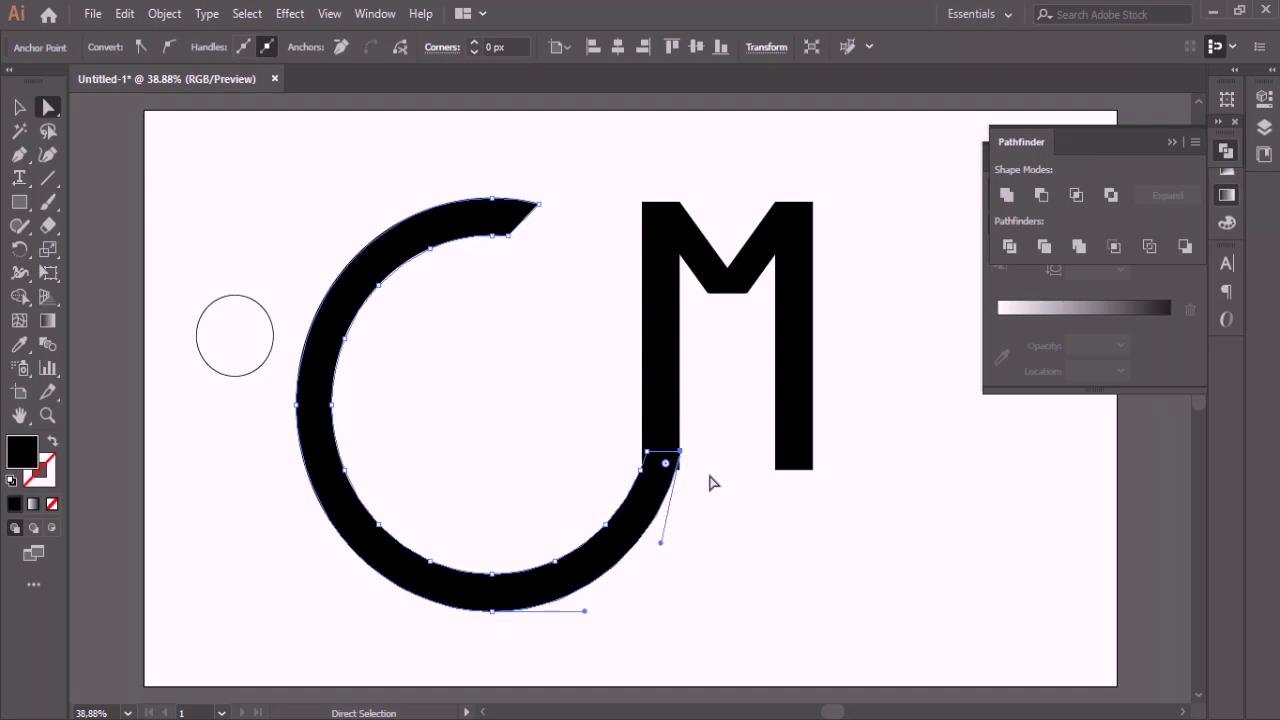
{"action": "key", "text": "Right"}
{"action": "key", "text": "shift+Down"}
{"action": "key", "text": "shift+Down"}
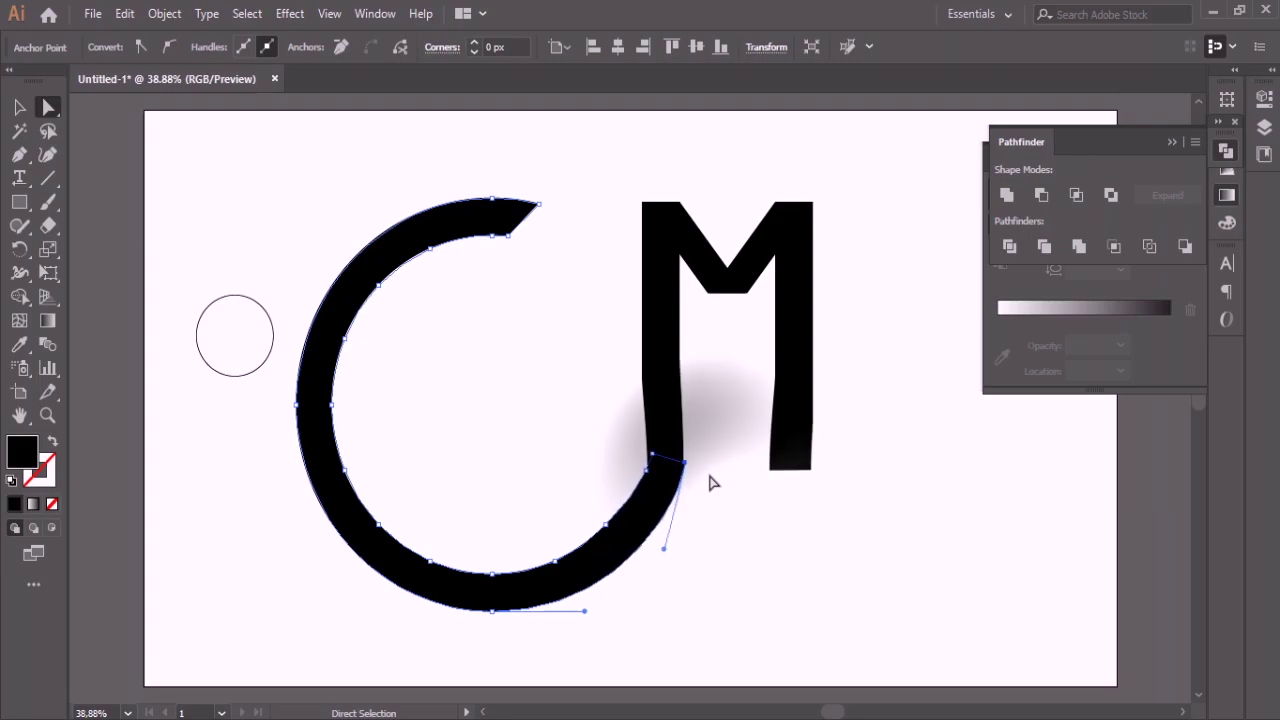
{"action": "left_click", "coordinate": [712, 483]}
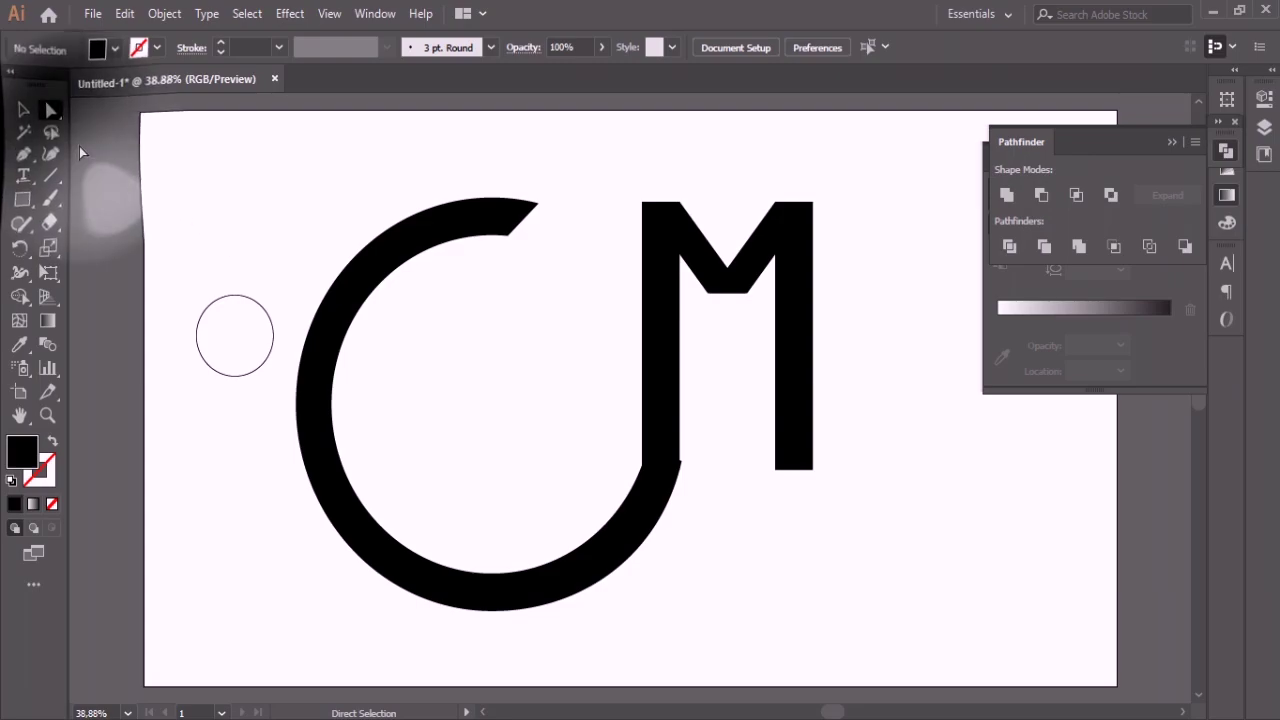
Step: Fill the four pieces of the M with a linear gradient and set its start stop to dark red
{"action": "left_click", "coordinate": [12, 103]}
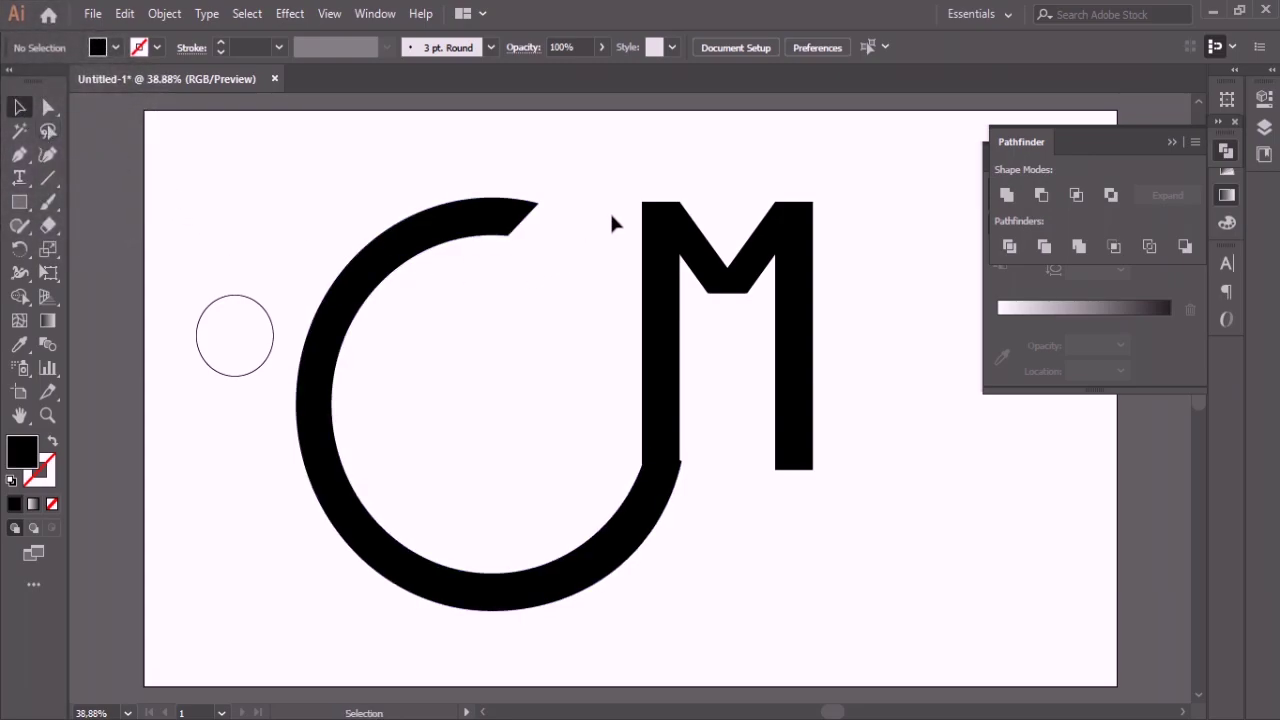
{"action": "left_click_drag", "start_coordinate": [620, 204], "coordinate": [858, 317]}
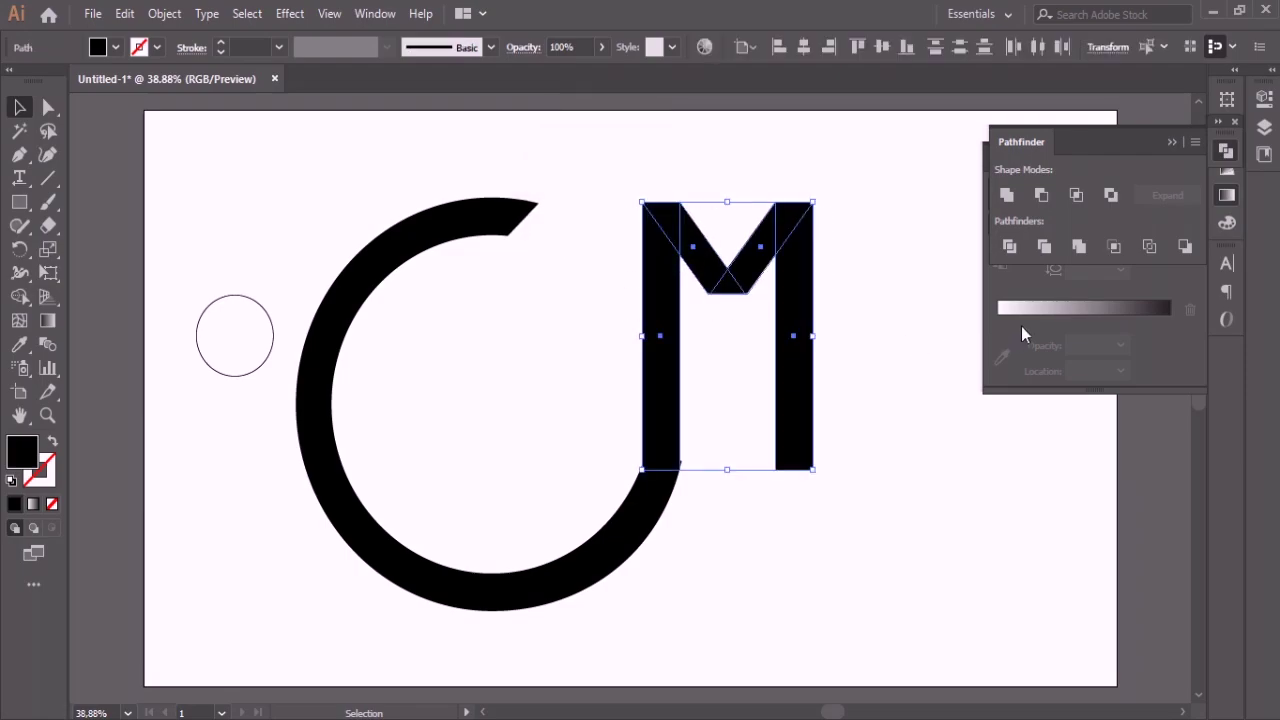
{"action": "left_click", "coordinate": [1021, 312]}
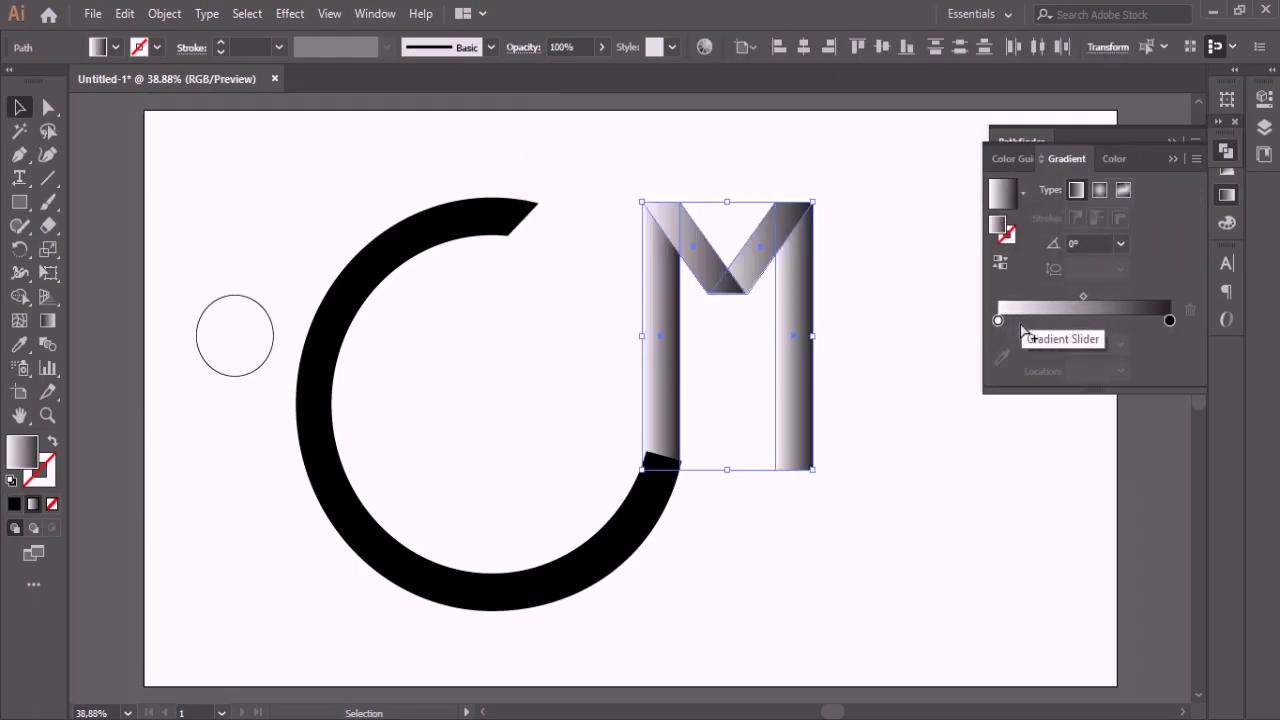
{"action": "left_click", "coordinate": [997, 322]}
{"action": "double_click", "coordinate": [997, 322]}
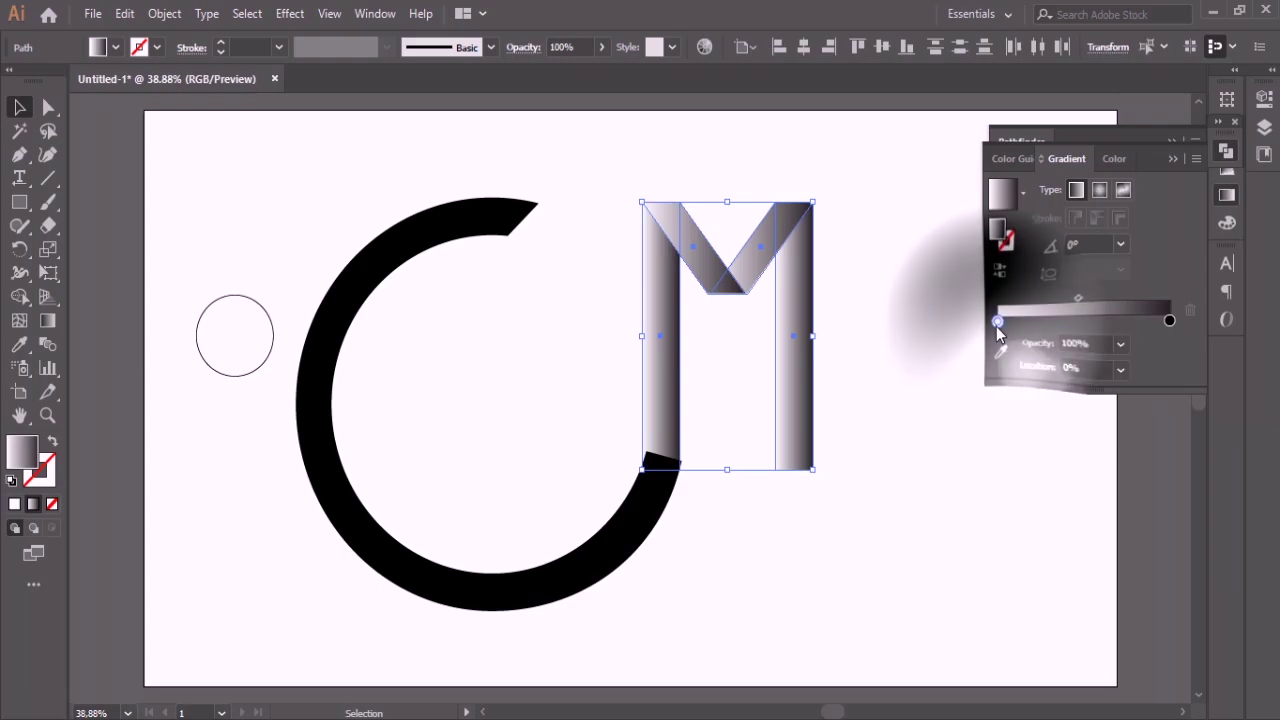
{"action": "left_click", "coordinate": [1063, 388]}
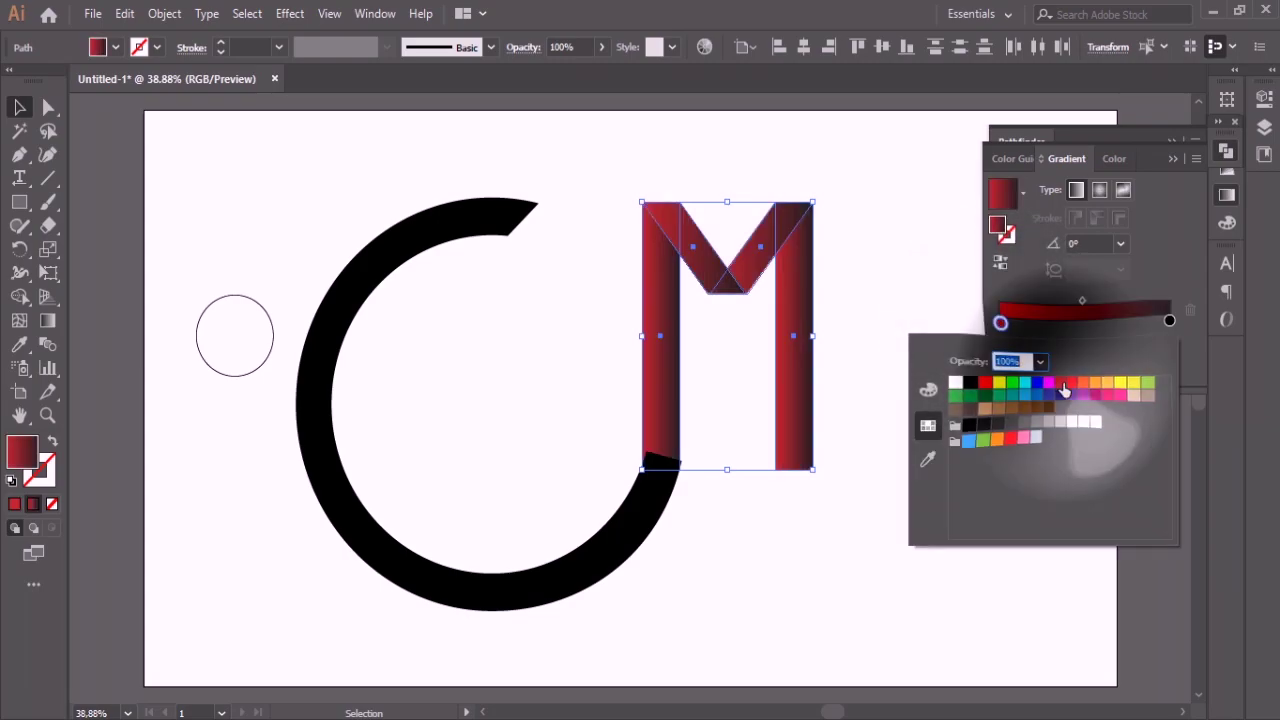
Step: Try purple, pink, orange and mid-grey for the M gradient's end stop, and settle on dark grey
{"action": "double_click", "coordinate": [1170, 324]}
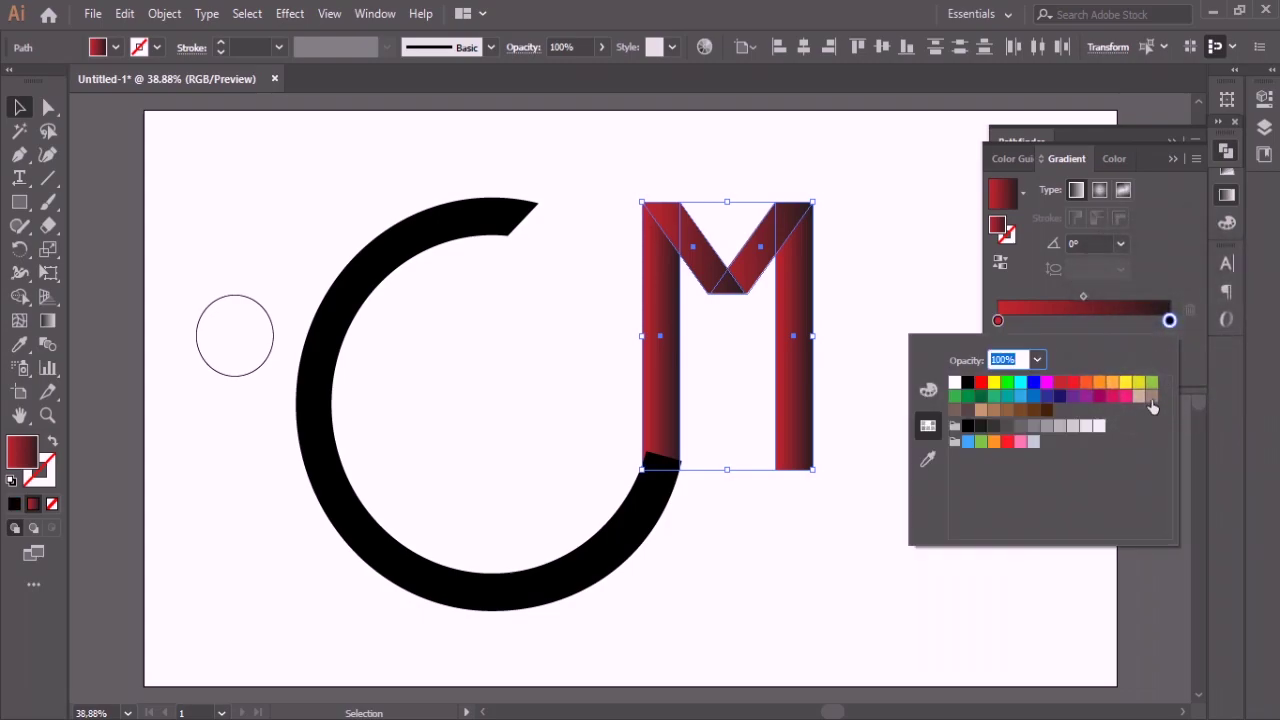
{"action": "left_click", "coordinate": [1102, 399]}
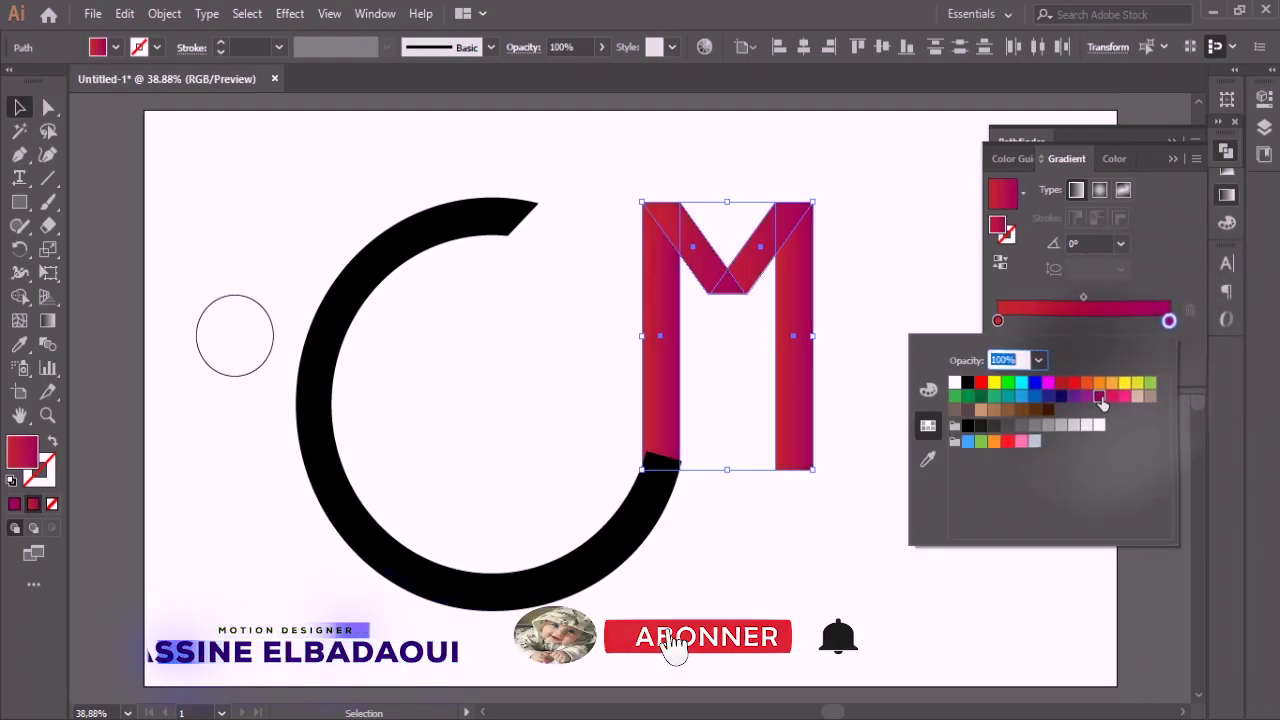
{"action": "left_click", "coordinate": [1112, 396]}
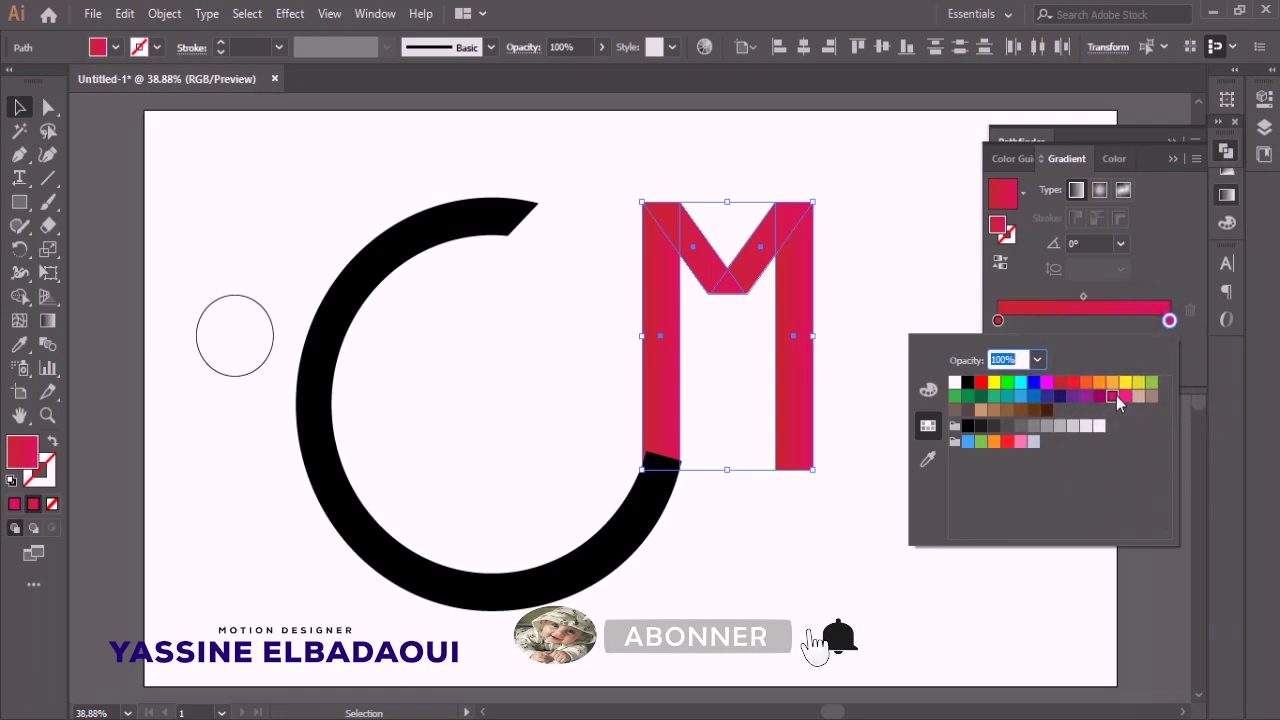
{"action": "left_click", "coordinate": [1087, 384]}
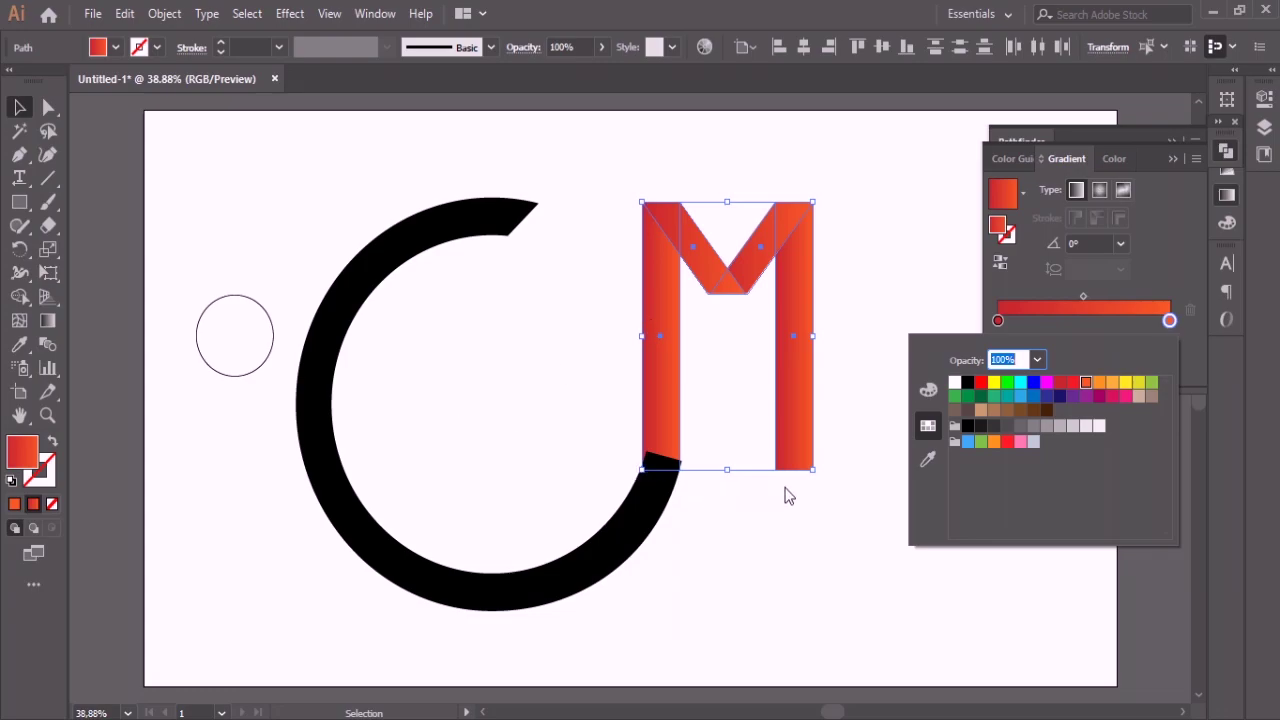
{"action": "left_click", "coordinate": [1021, 427]}
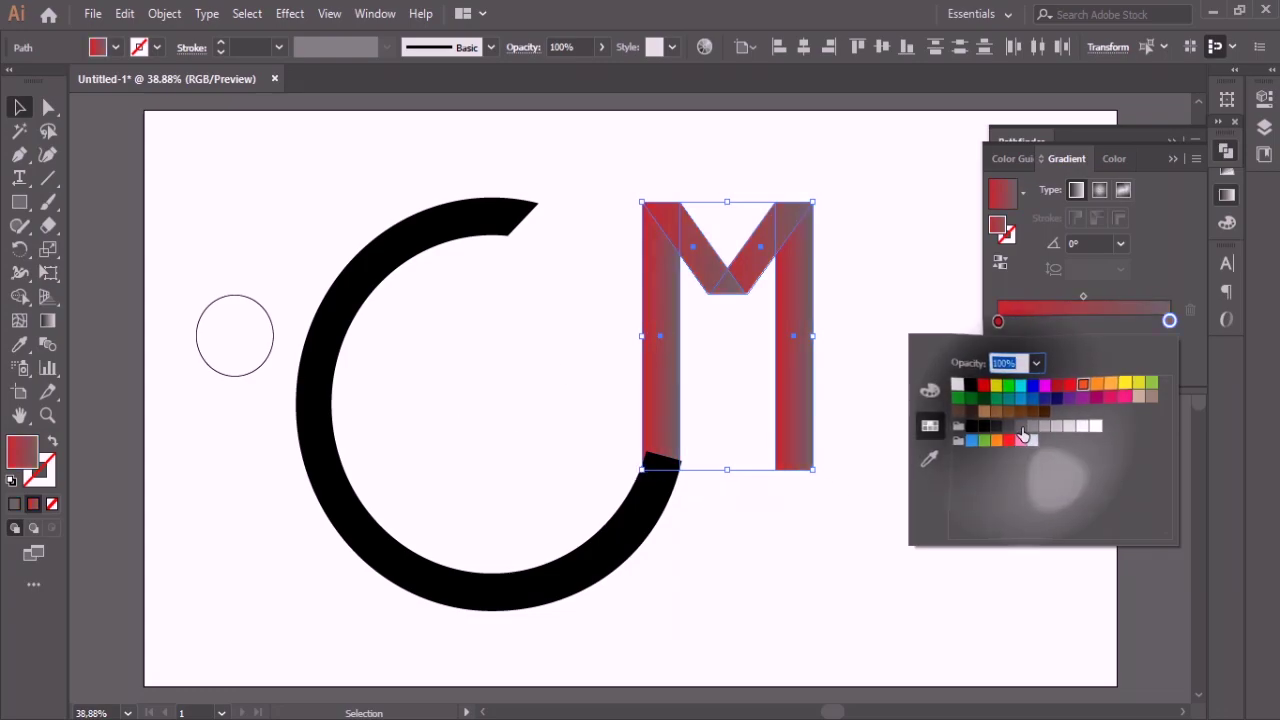
{"action": "left_click", "coordinate": [995, 427]}
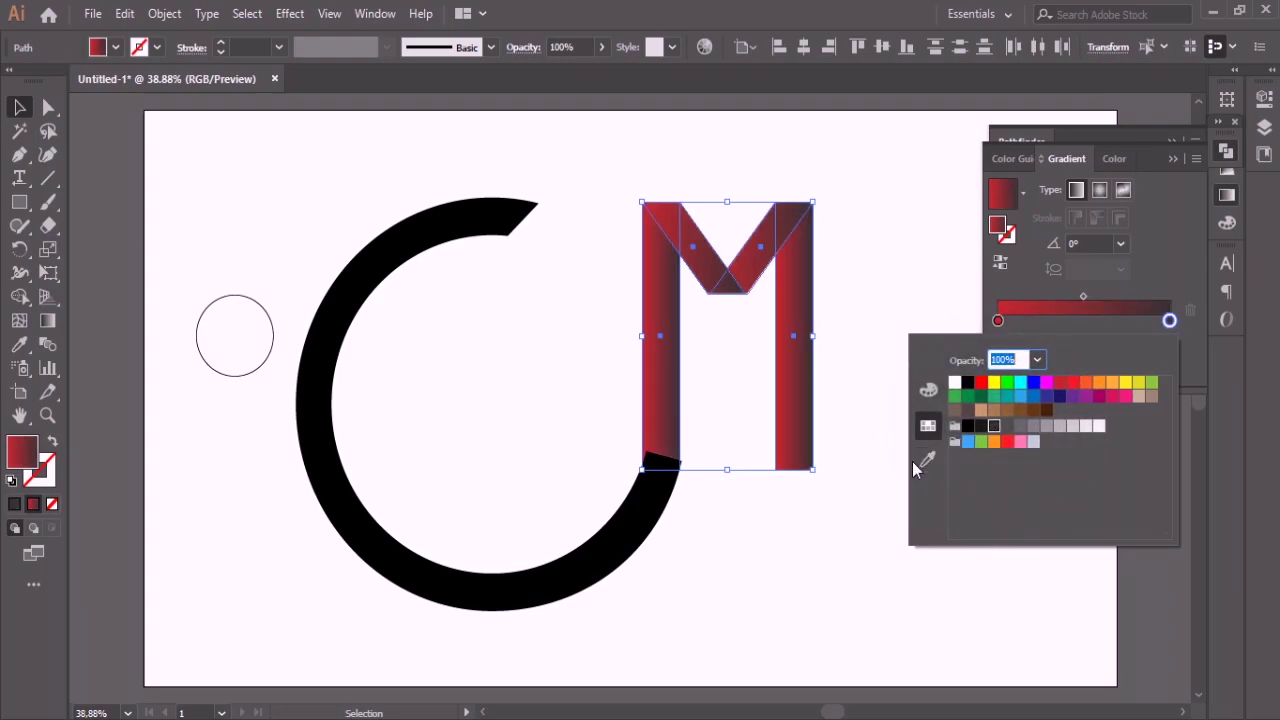
Step: Change the M gradient's start stop to pure bright red and deselect the letter
{"action": "left_click", "coordinate": [999, 320]}
{"action": "double_click", "coordinate": [999, 320]}
{"action": "left_click", "coordinate": [982, 384]}
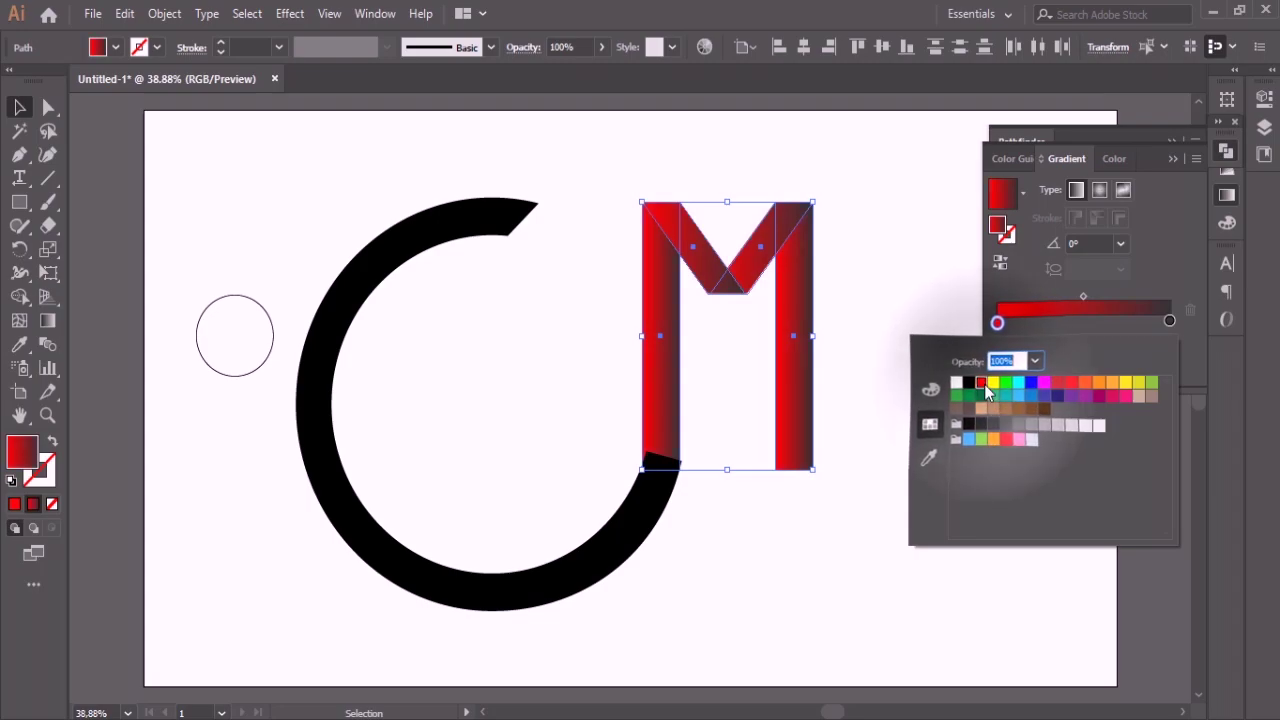
{"action": "left_click", "coordinate": [1005, 585]}
{"action": "left_click", "coordinate": [1000, 575]}
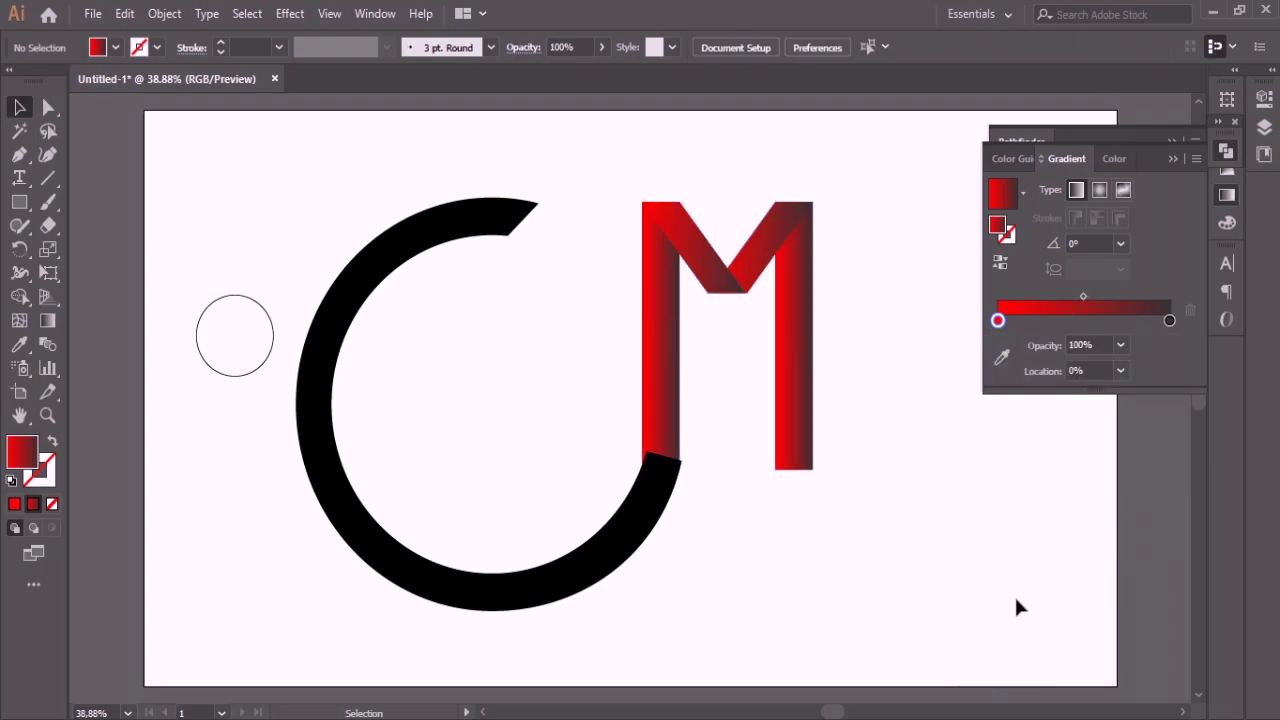
Step: Fill the C with the same linear gradient and change its start stop to yellow
{"action": "left_click", "coordinate": [633, 507]}
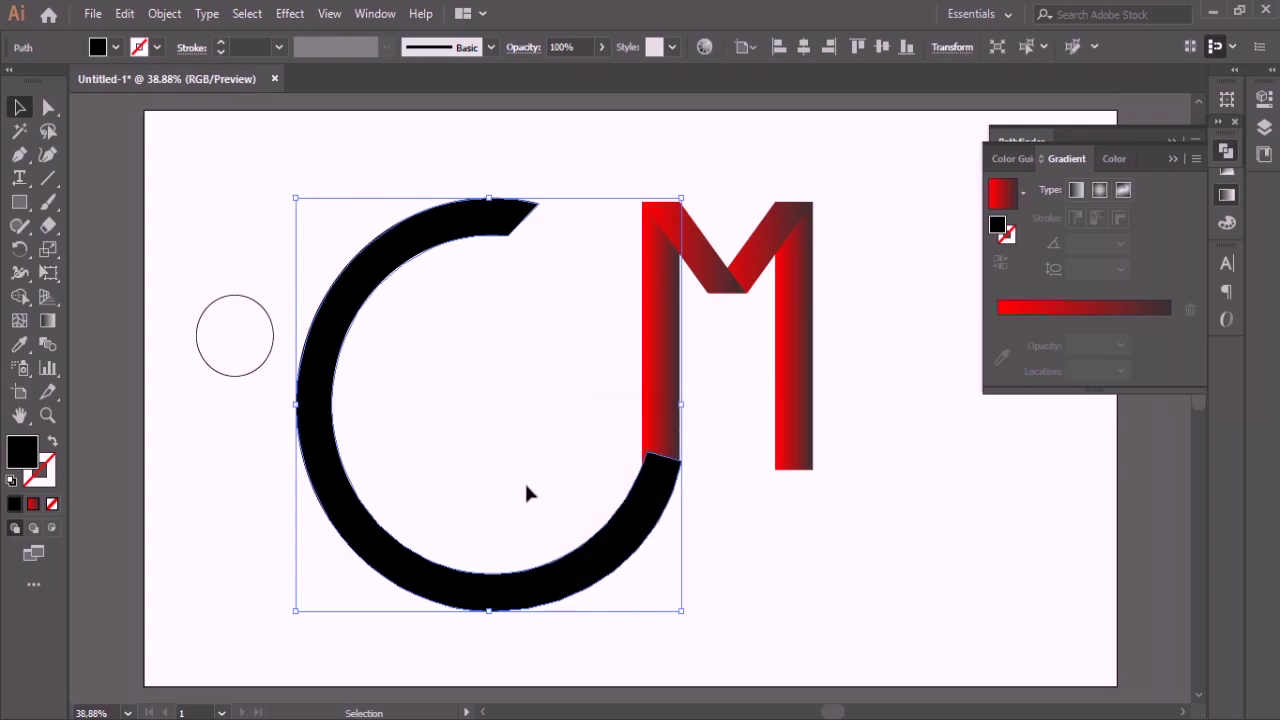
{"action": "left_click", "coordinate": [33, 506]}
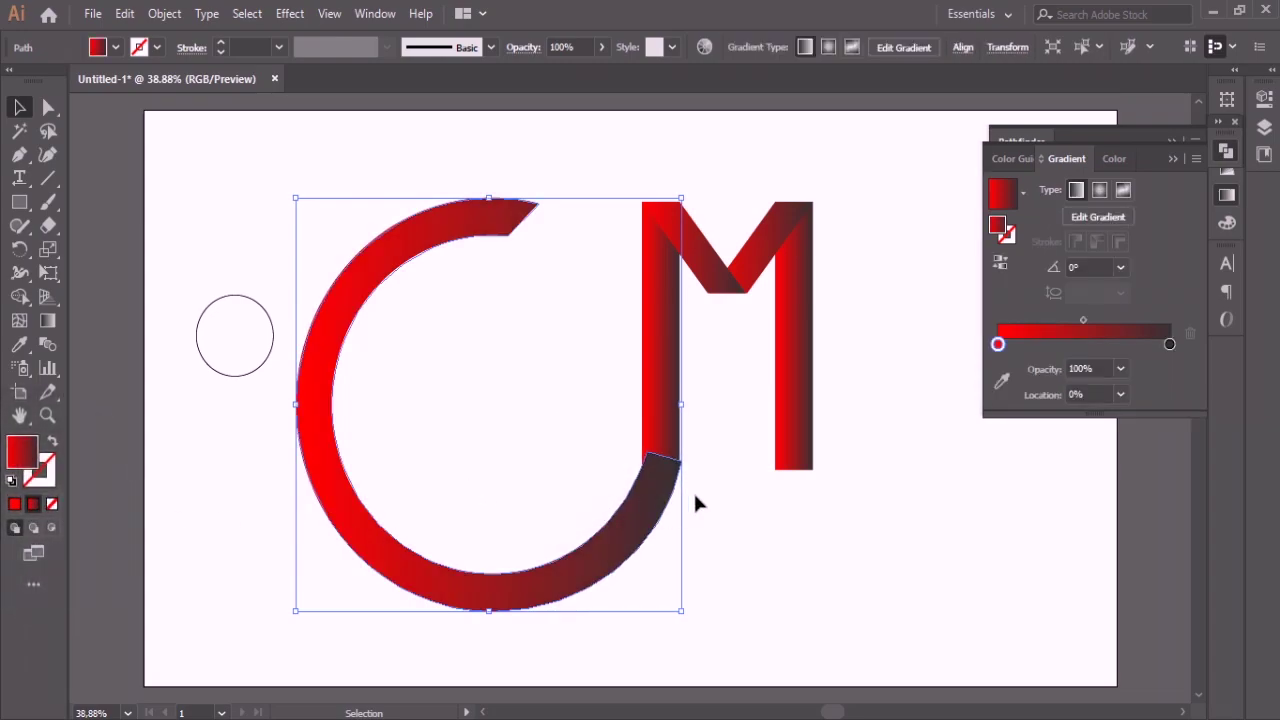
{"action": "double_click", "coordinate": [997, 345]}
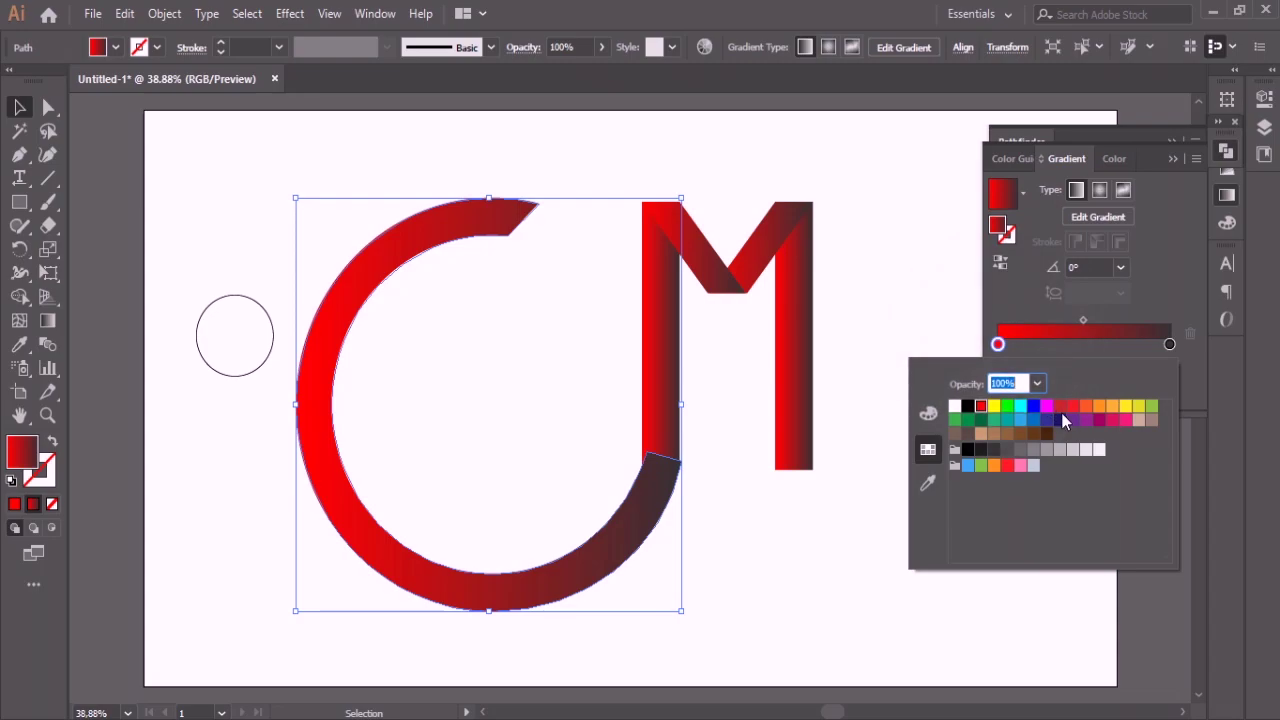
{"action": "left_click", "coordinate": [1061, 410]}
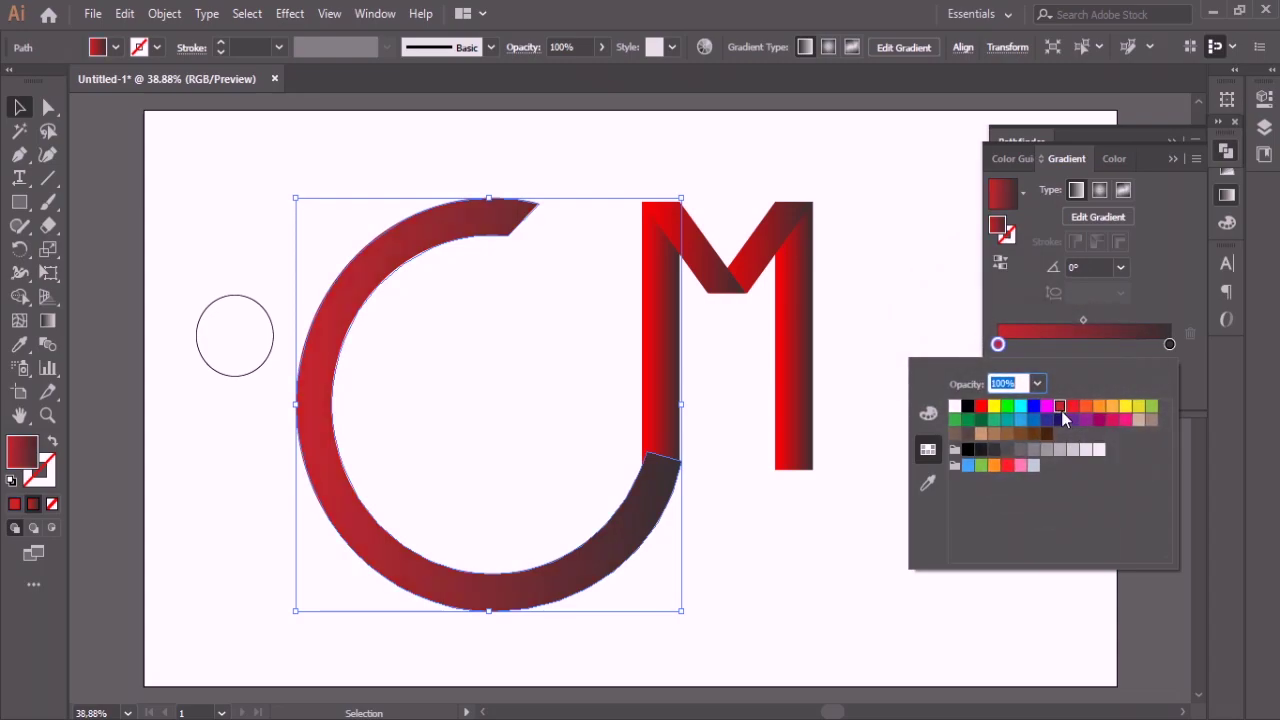
{"action": "left_click", "coordinate": [1124, 407]}
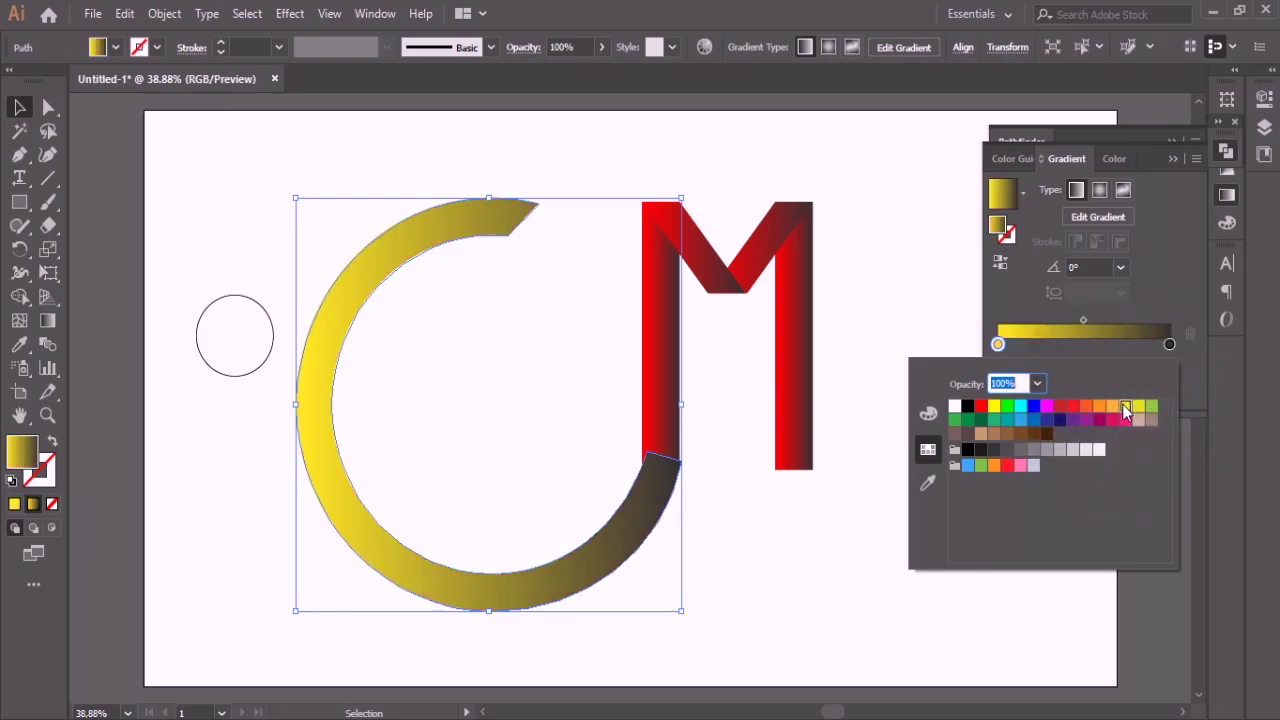
Step: Set the end stop of the C's gradient to light orange
{"action": "left_click", "coordinate": [1171, 348]}
{"action": "double_click", "coordinate": [1171, 349]}
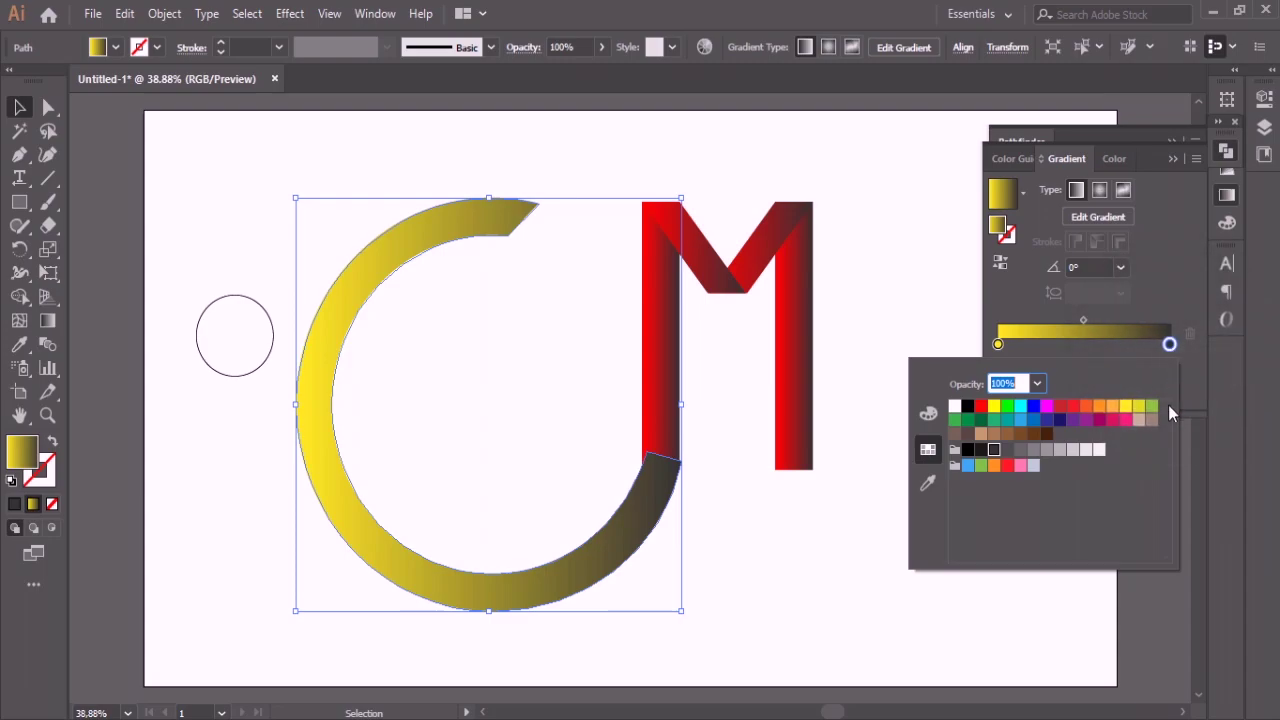
{"action": "left_click", "coordinate": [1113, 408]}
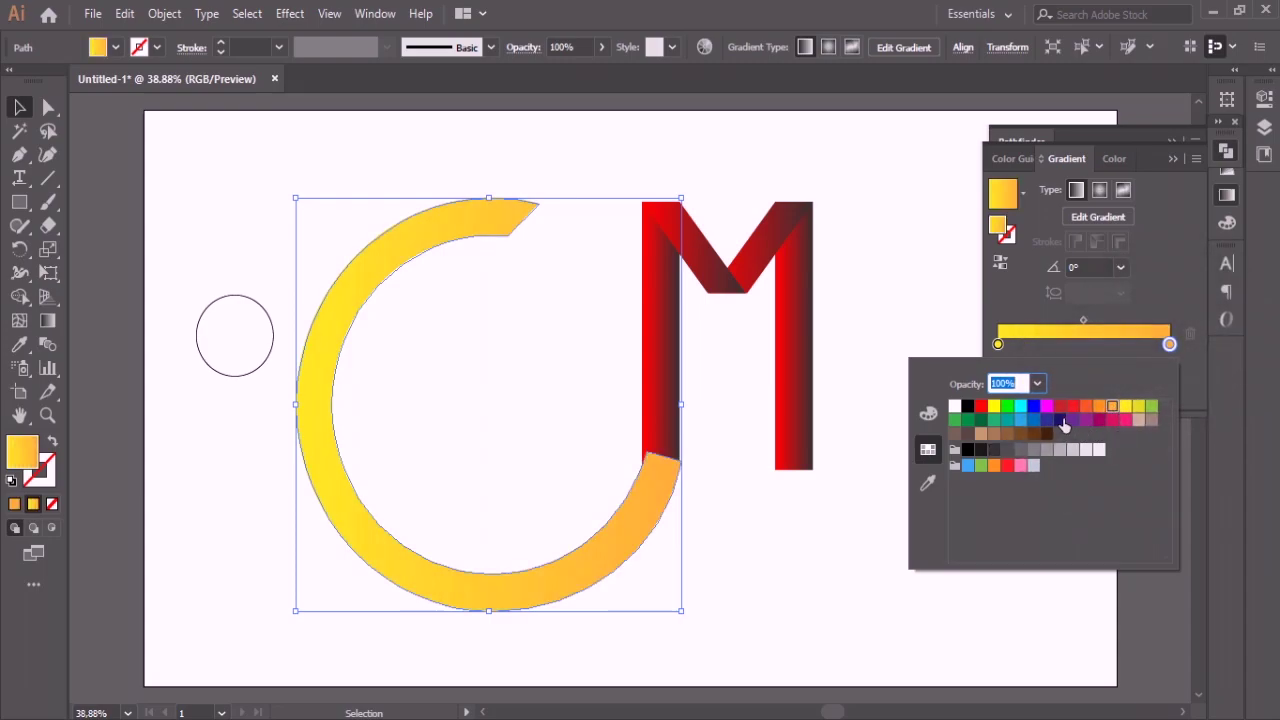
Step: Change the end stop of the C's gradient to purple and deselect the letter
{"action": "left_click", "coordinate": [1071, 421]}
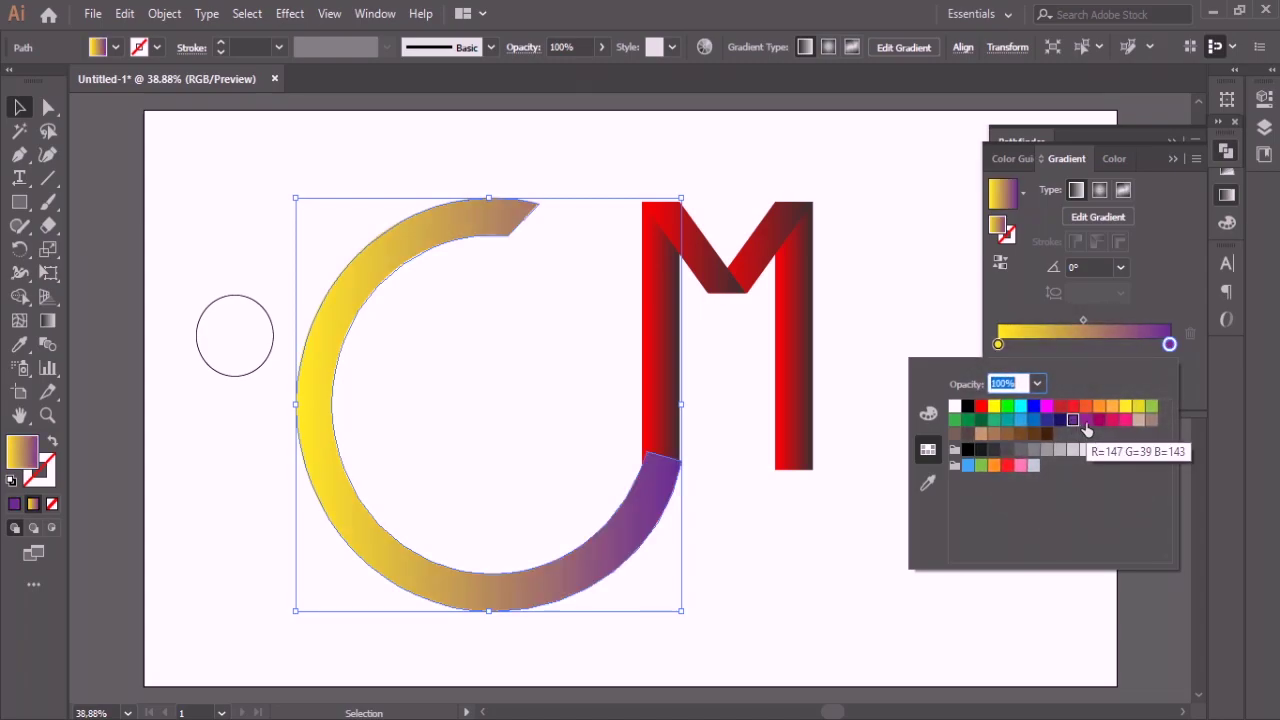
{"action": "left_click", "coordinate": [185, 279]}
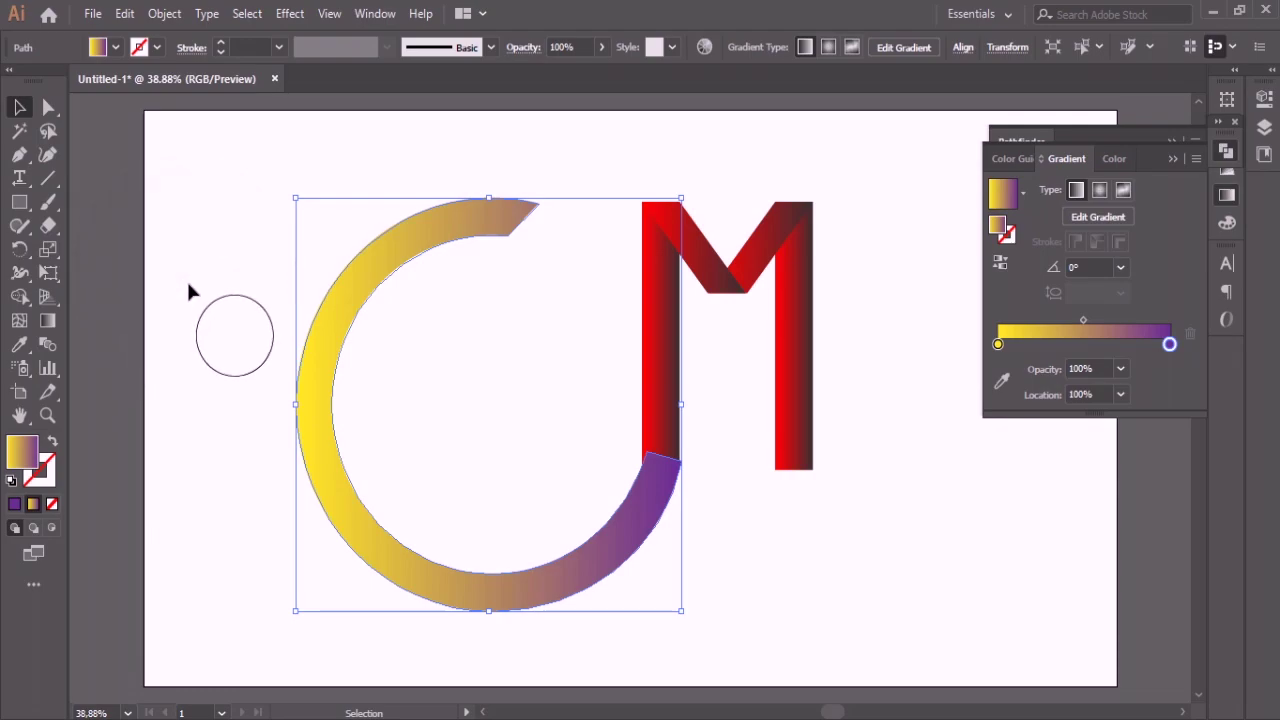
{"action": "left_click", "coordinate": [186, 278]}
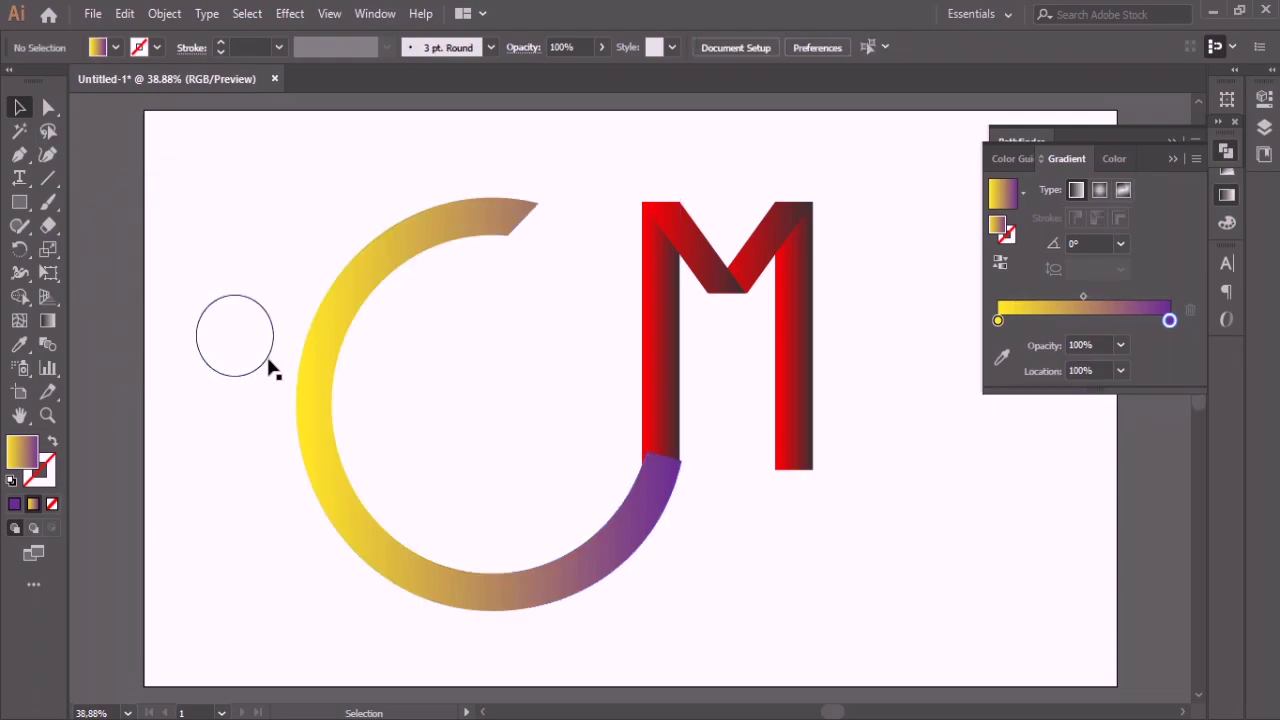
Step: Move the small outlined circle to the middle of the C and place a copy of it over the M's notch
{"action": "left_click_drag", "start_coordinate": [266, 359], "coordinate": [488, 397]}
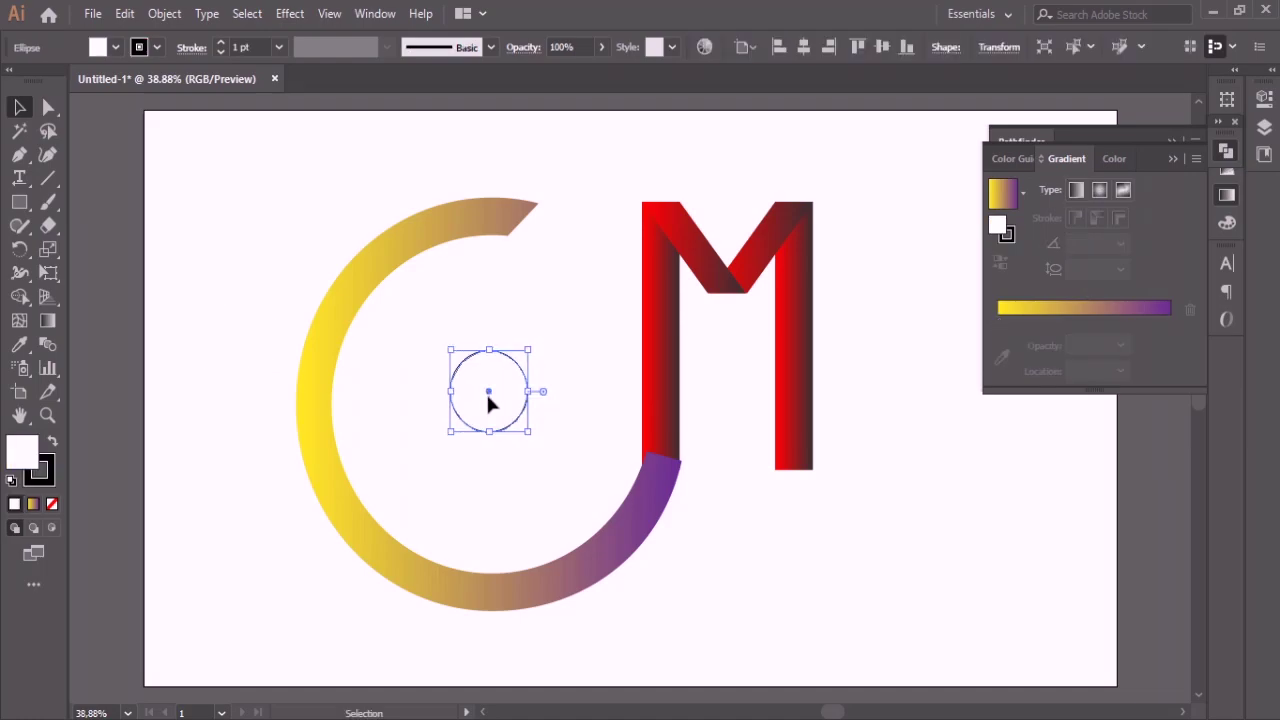
{"action": "left_click_drag", "start_coordinate": [488, 400], "coordinate": [732, 230]}
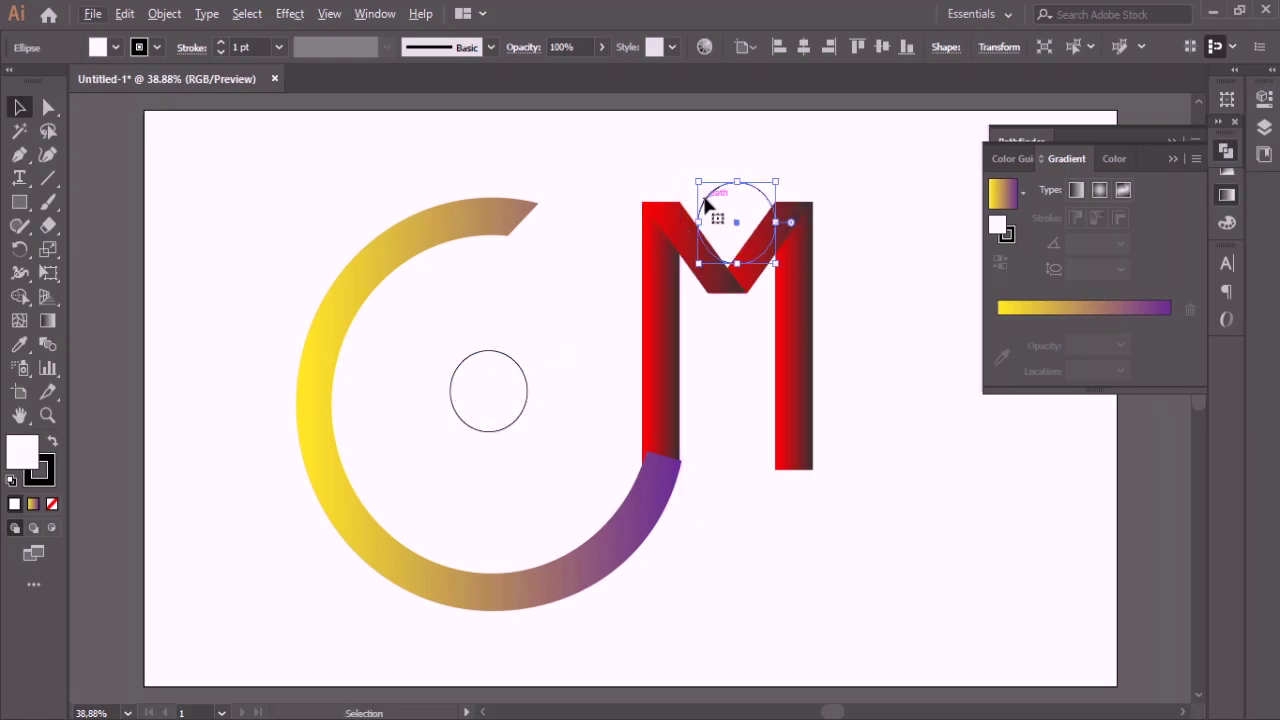
Step: Shrink the copied circle and nudge it up and to the left so it sits in the M's notch
{"action": "left_click_drag", "start_coordinate": [697, 181], "coordinate": [729, 209]}
{"action": "key", "text": "Up"}
{"action": "key", "text": "Up"}
{"action": "key", "text": "Up"}
{"action": "key", "text": "Up"}
{"action": "key", "text": "Left"}
{"action": "key", "text": "Left"}
{"action": "key", "text": "Left"}
{"action": "key", "text": "Left"}
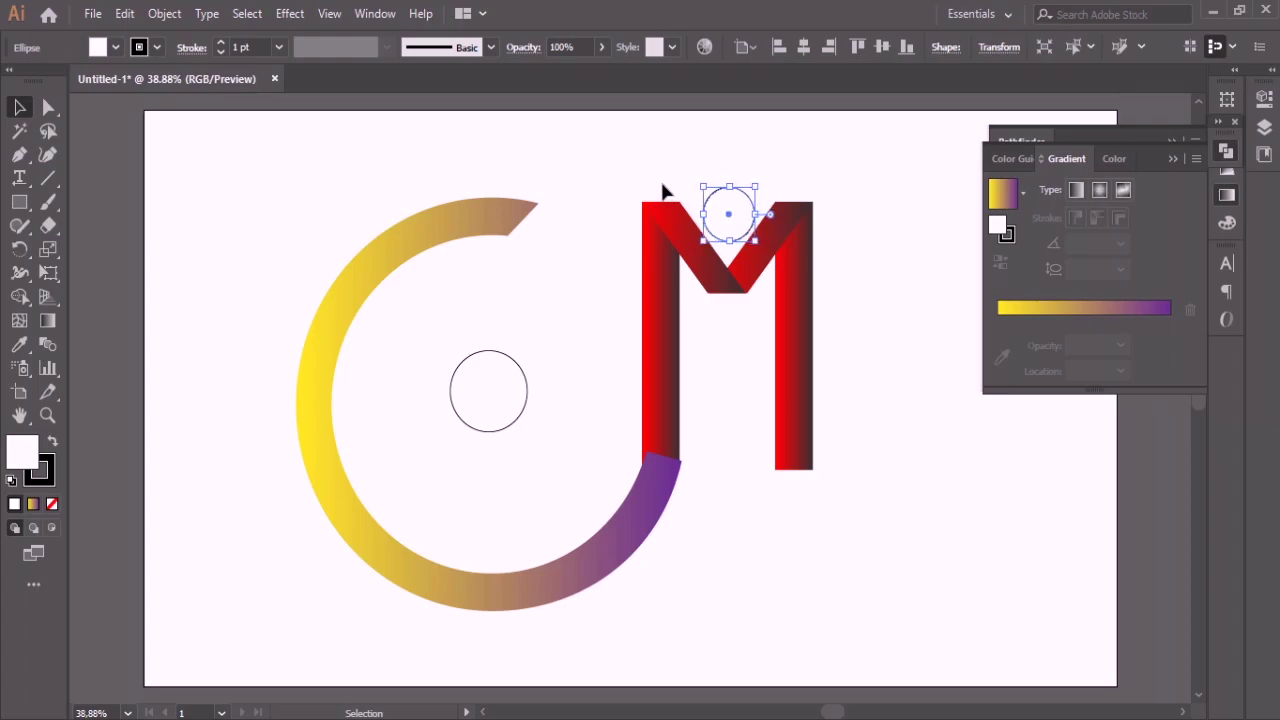
{"action": "left_click", "coordinate": [662, 190]}
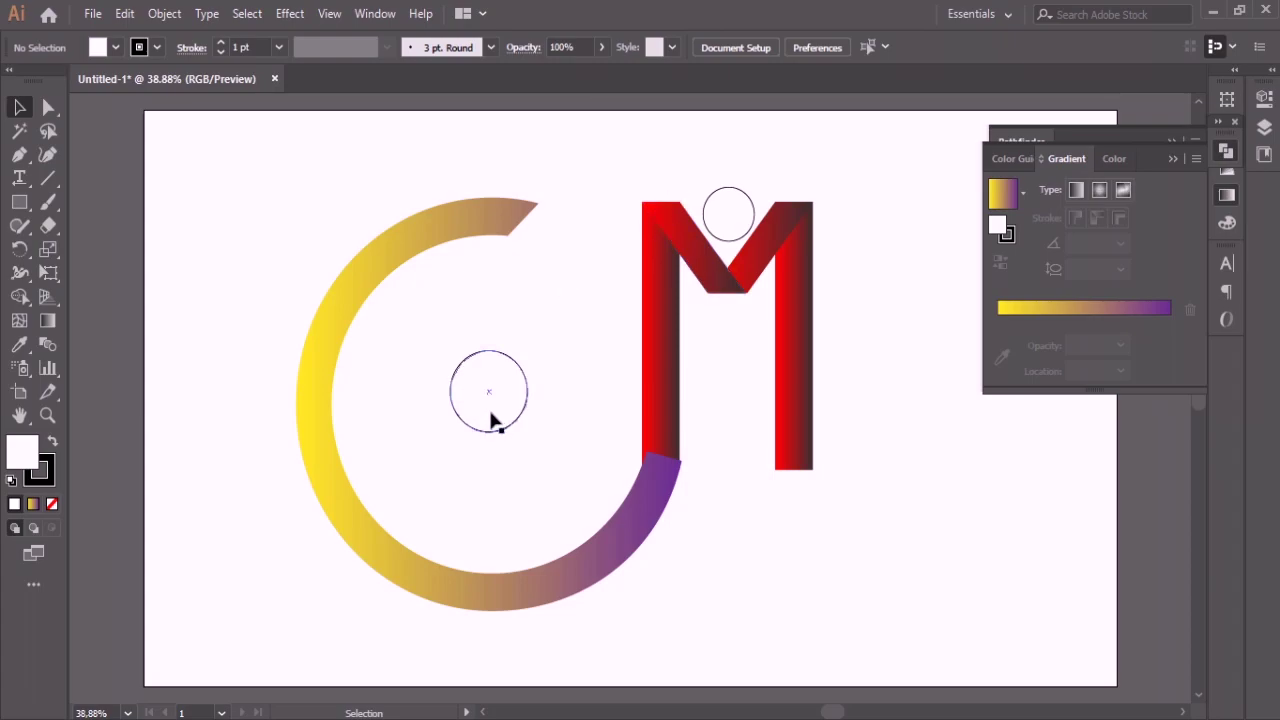
Step: Draw a thin horizontal rectangle beside the C and move it across the circle inside the C
{"action": "left_click", "coordinate": [15, 205]}
{"action": "left_click_drag", "start_coordinate": [171, 329], "coordinate": [264, 336]}
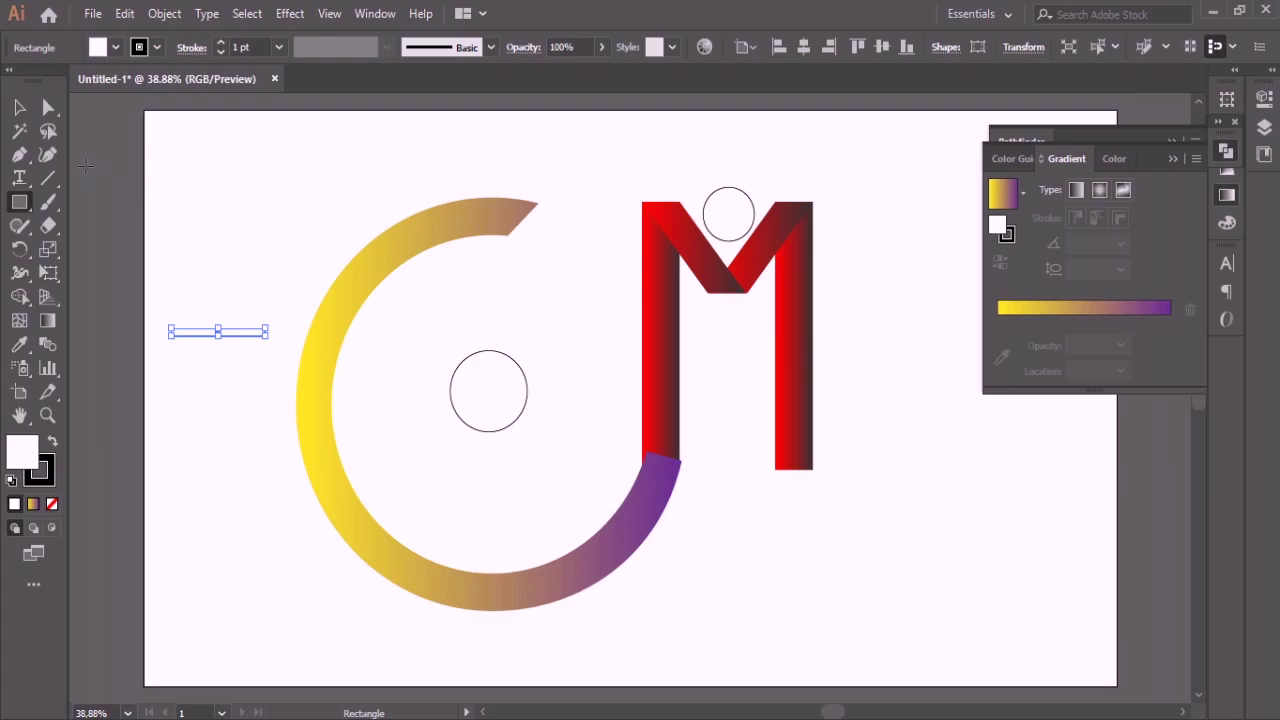
{"action": "left_click", "coordinate": [20, 107]}
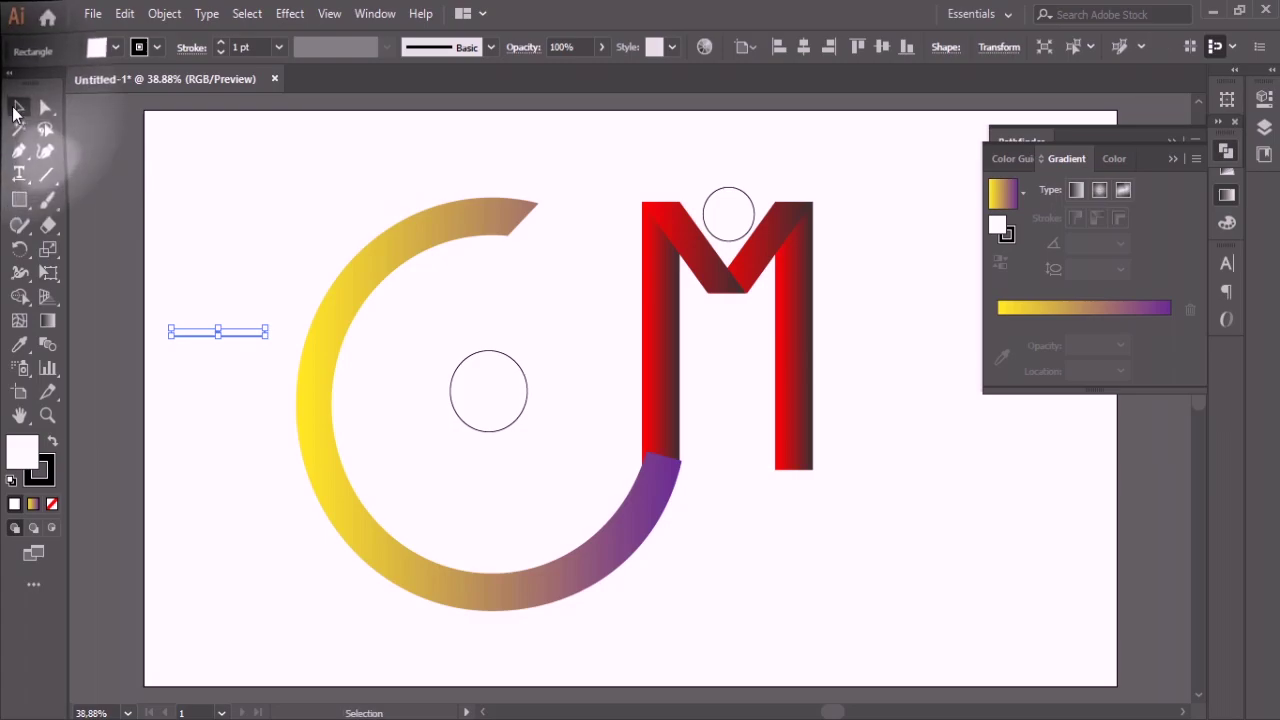
{"action": "left_click_drag", "start_coordinate": [214, 336], "coordinate": [488, 380]}
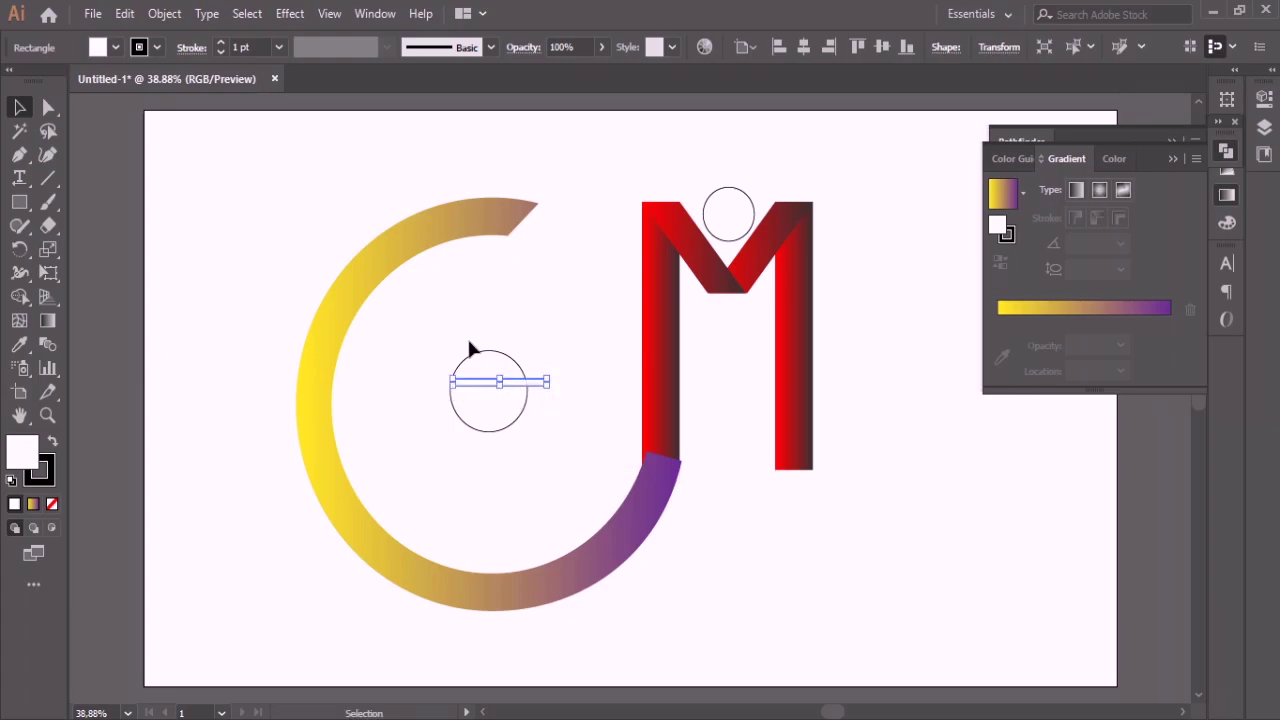
Step: Centre the thin rectangle horizontally and vertically on the circle inside the C, using the circle as the key object
{"action": "left_click", "coordinate": [525, 415], "text": "shift"}
{"action": "left_click", "coordinate": [510, 404]}
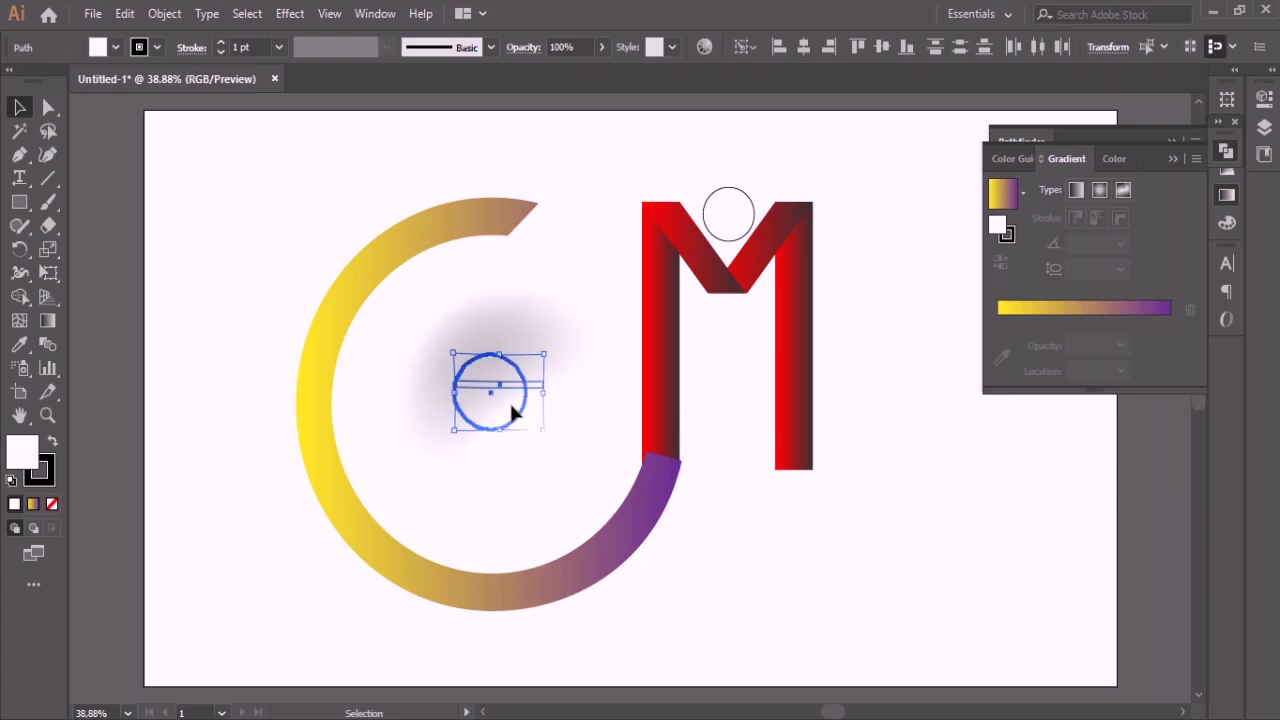
{"action": "left_click", "coordinate": [800, 50]}
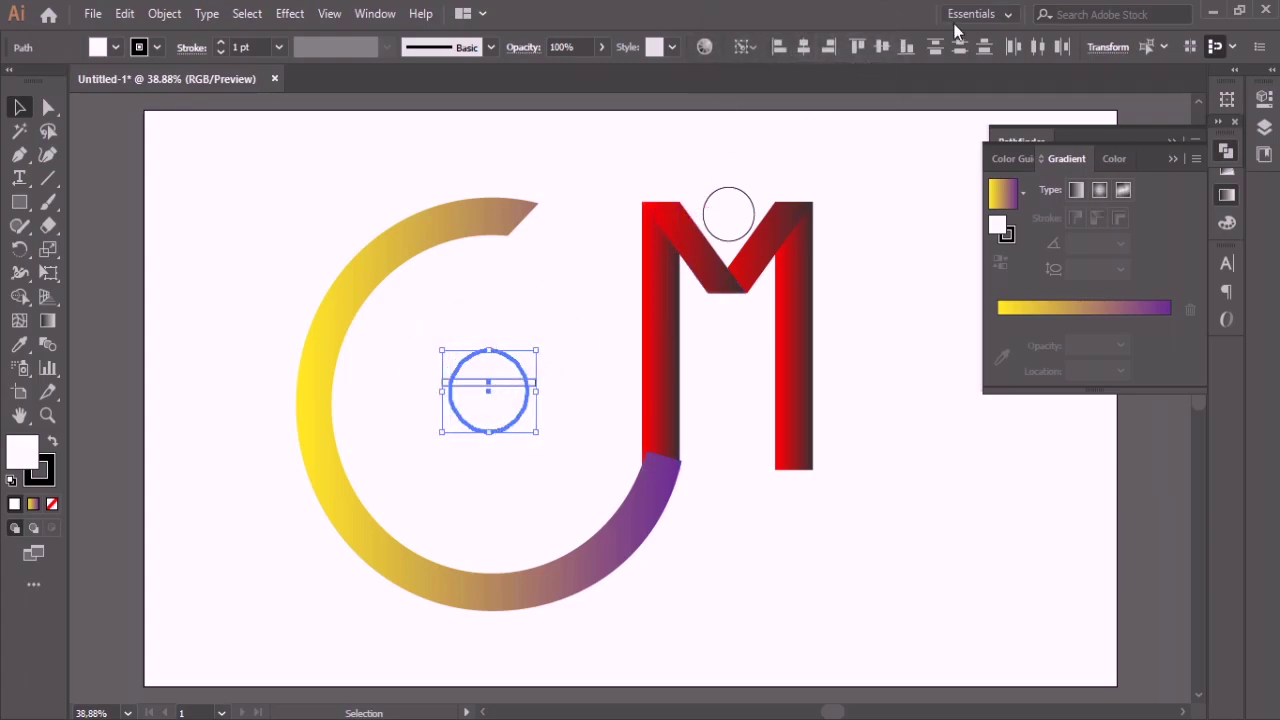
{"action": "left_click", "coordinate": [882, 48]}
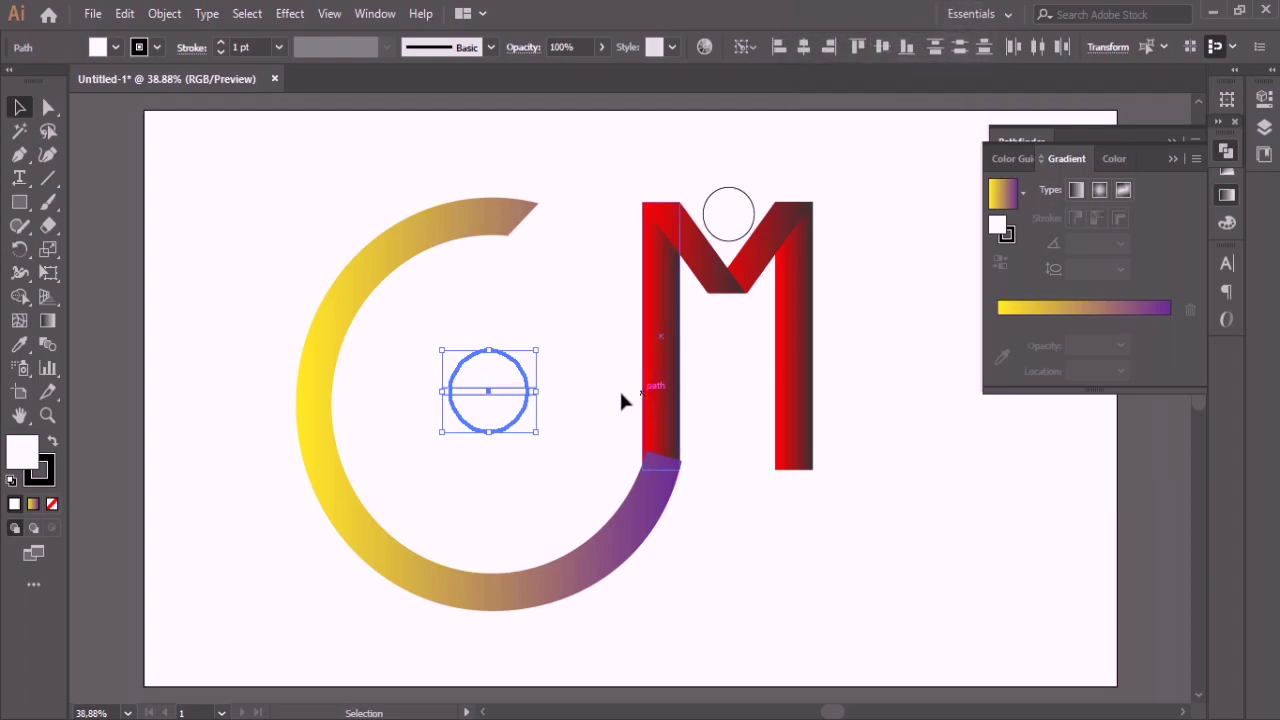
{"action": "left_click", "coordinate": [574, 402]}
Step: Add a matching vertical bar across the circle's centre to form a cross, and select both bars with the circle
{"action": "left_click", "coordinate": [524, 395]}
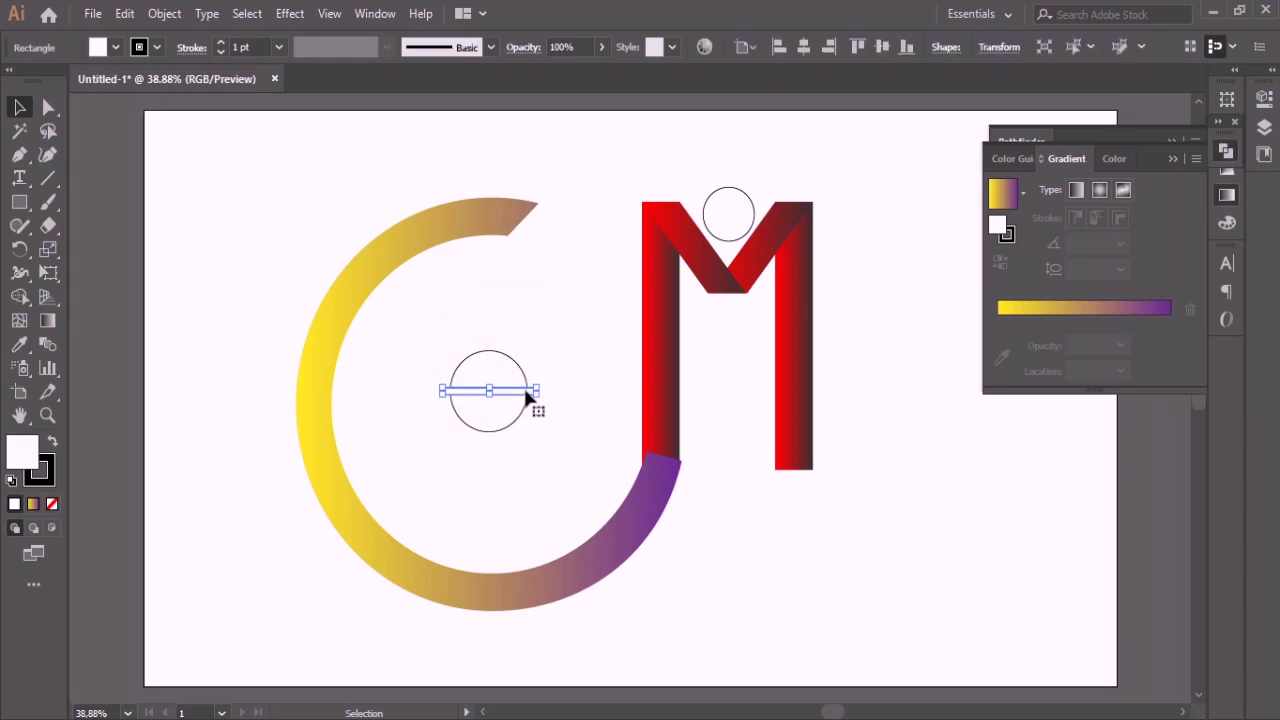
{"action": "key", "text": "a"}
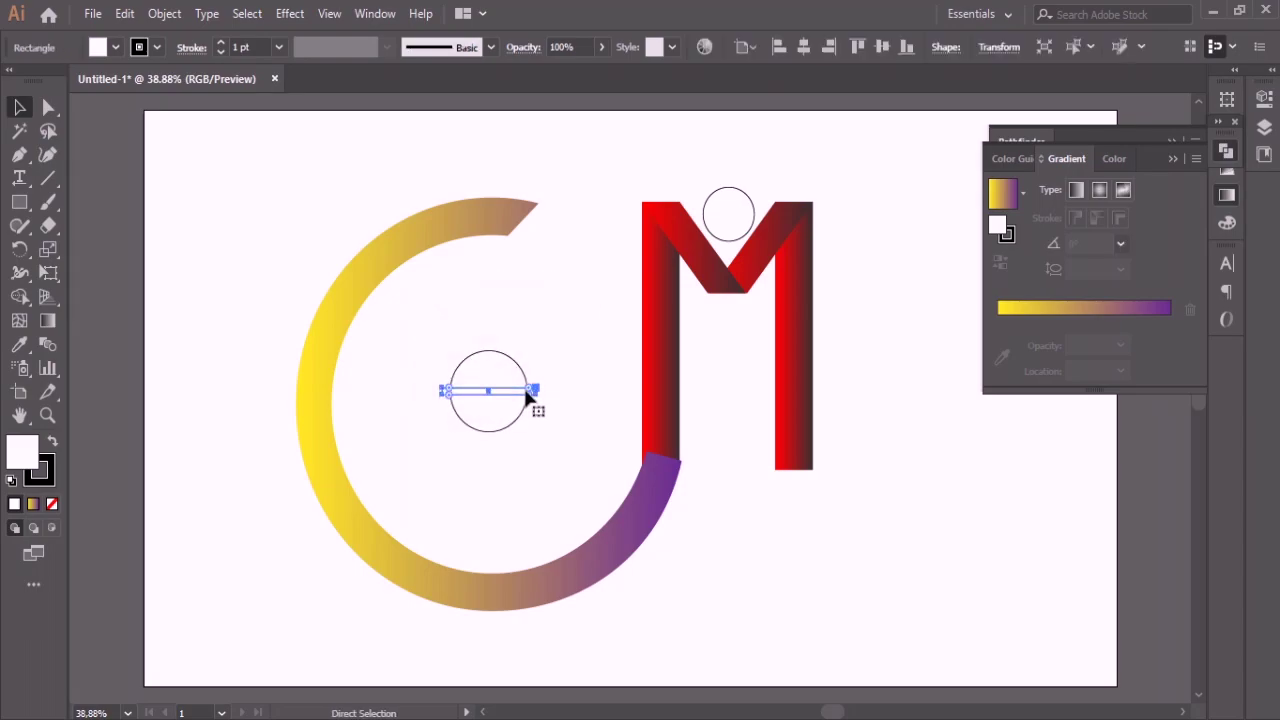
{"action": "key", "text": "v"}
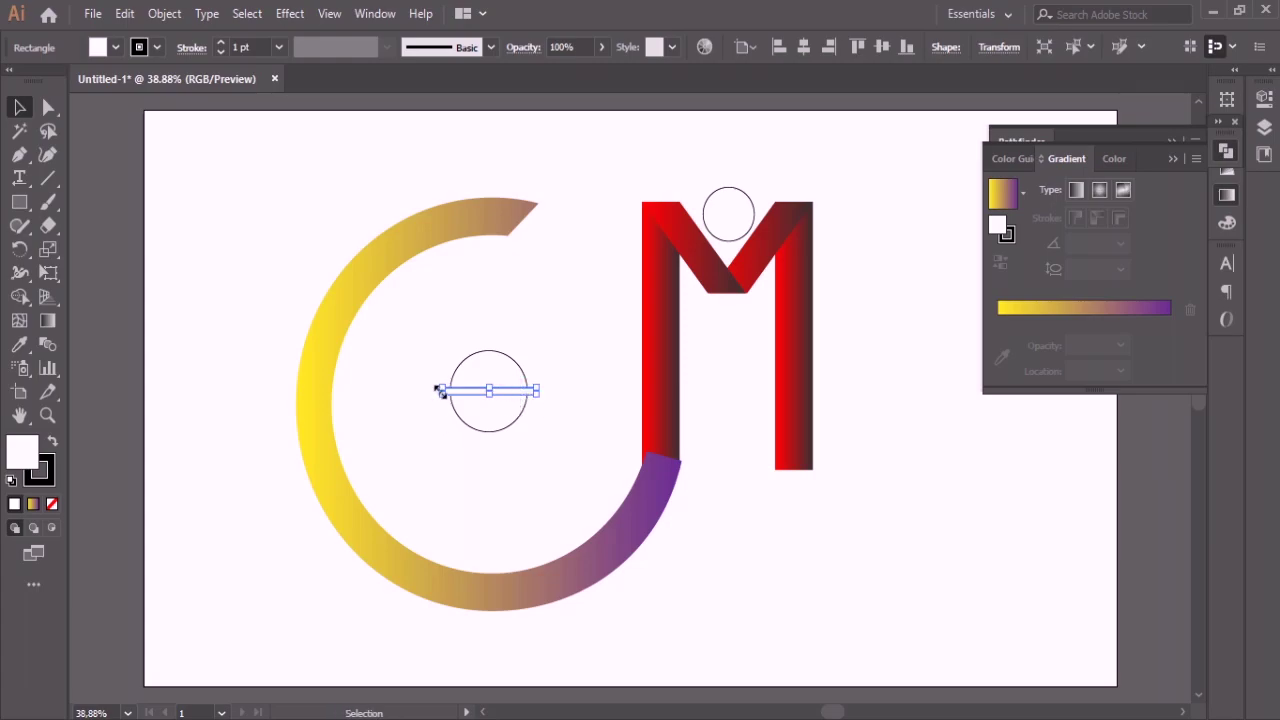
{"action": "mouse_move", "coordinate": [440, 391]}
{"action": "left_mouse_down"}
{"action": "mouse_move", "coordinate": [434, 337]}
{"action": "mouse_move", "coordinate": [490, 346]}
{"action": "mouse_move", "coordinate": [457, 351]}
{"action": "mouse_move", "coordinate": [524, 435]}
{"action": "left_mouse_up"}
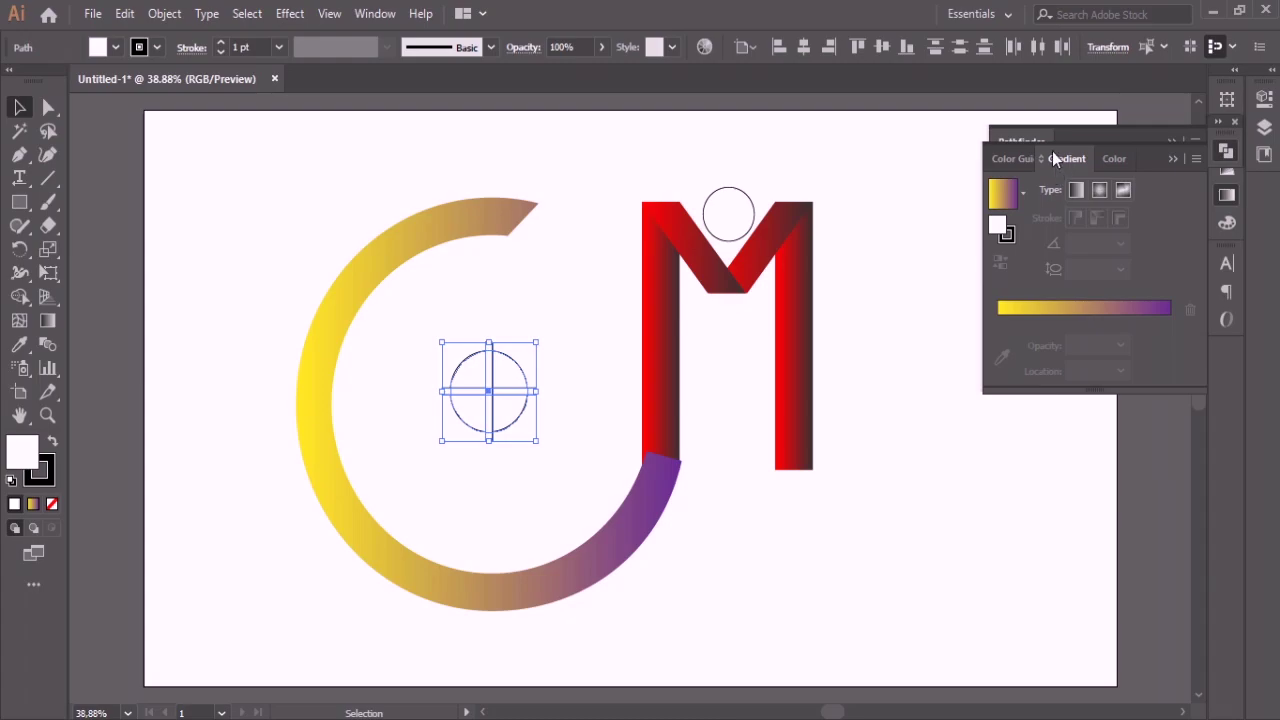
Step: Subtract the crossed bars from the circle with Pathfinder and ungroup the four resulting quarters
{"action": "left_click", "coordinate": [1028, 140]}
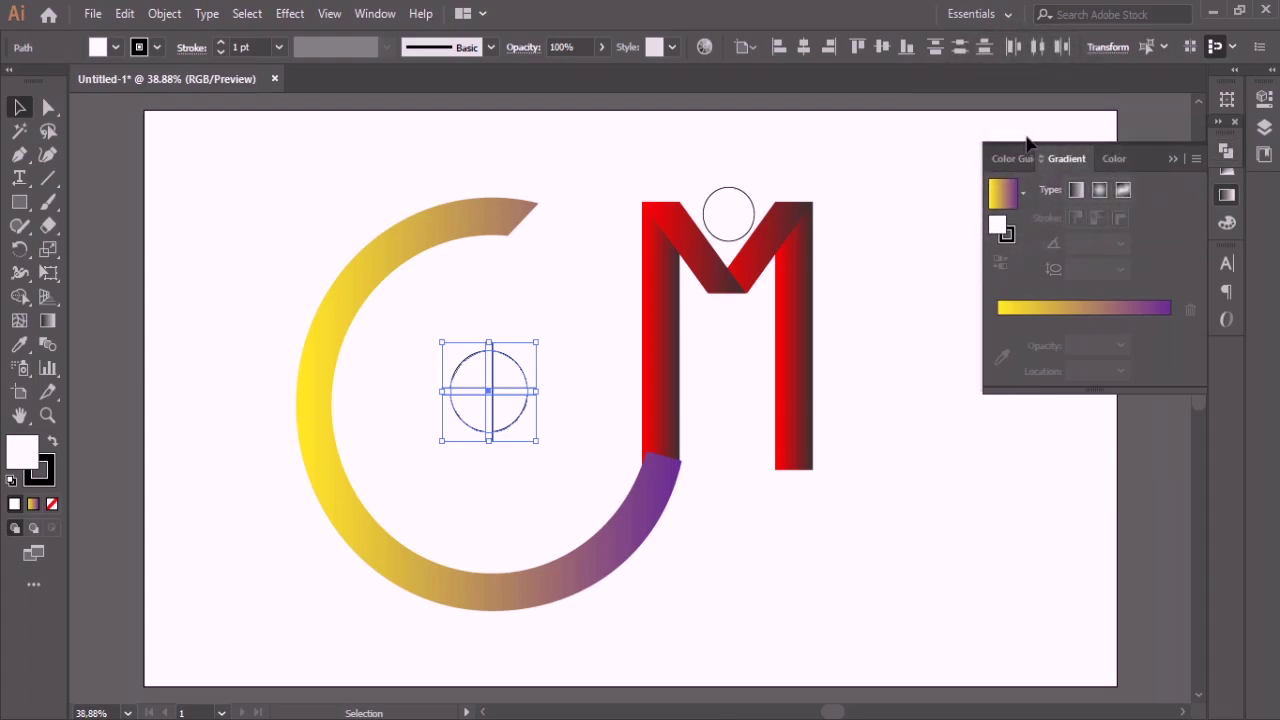
{"action": "left_click", "coordinate": [1219, 146]}
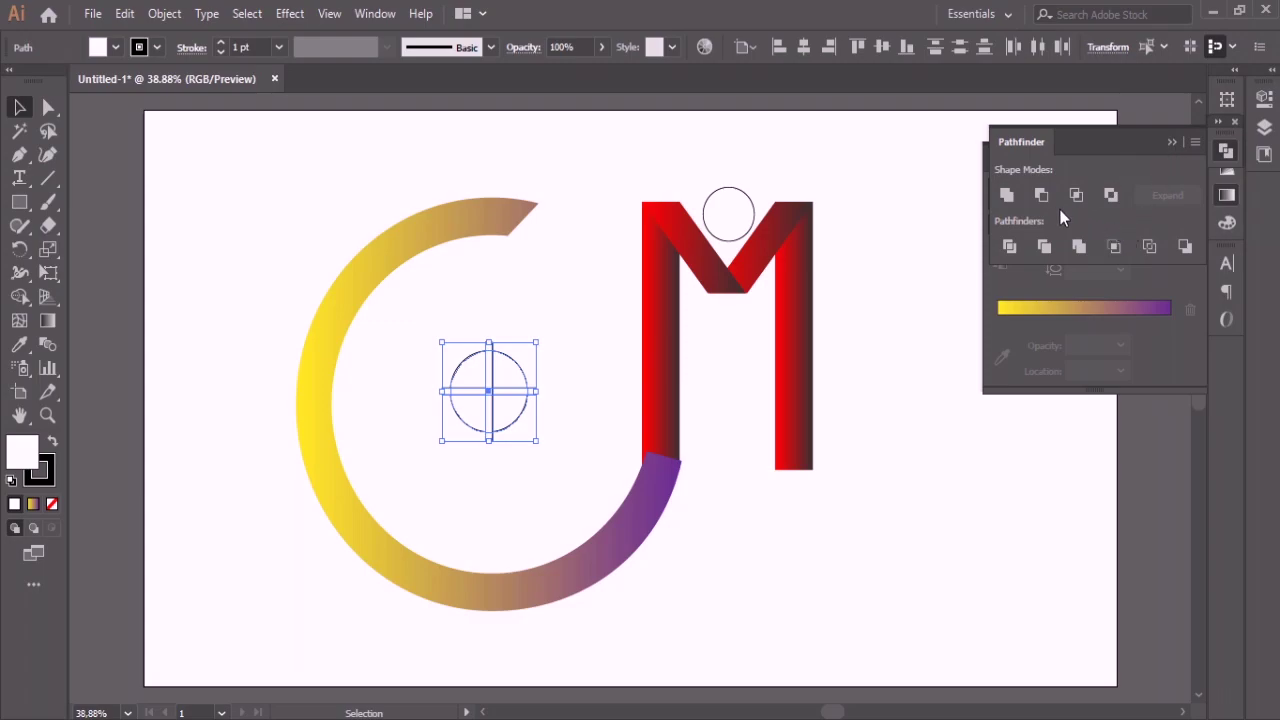
{"action": "left_click", "coordinate": [1012, 246]}
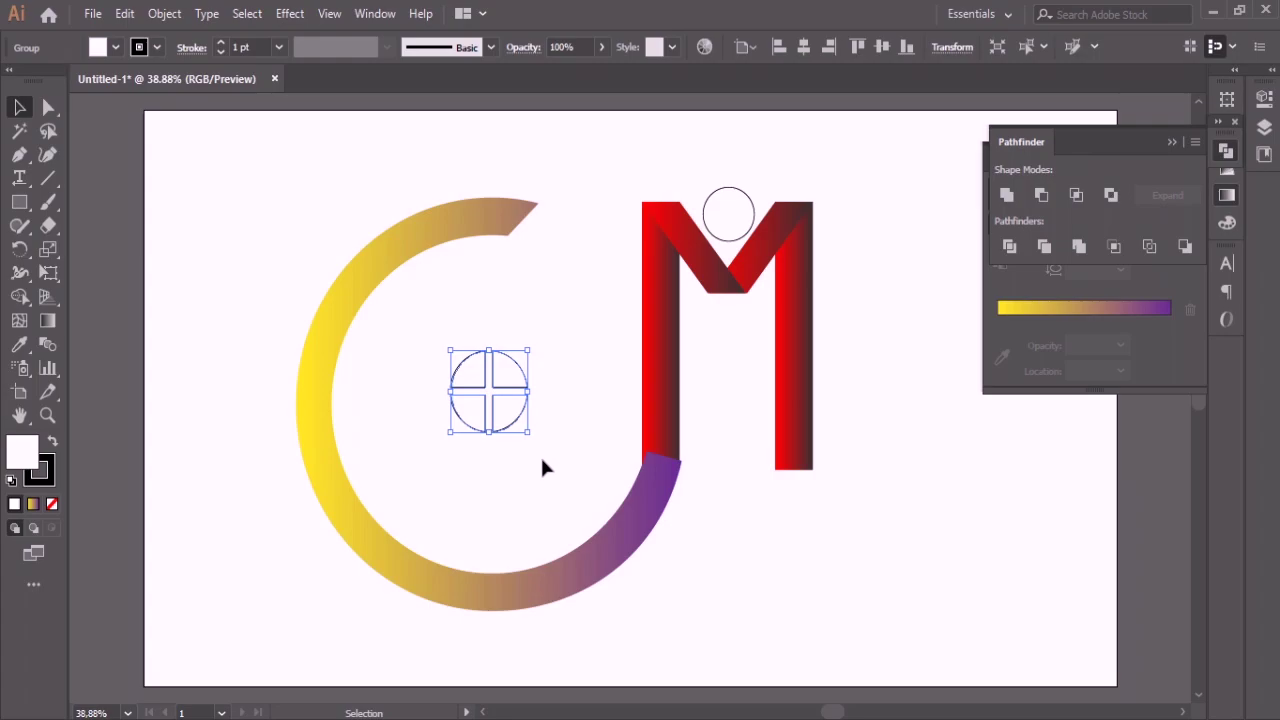
{"action": "right_click", "coordinate": [508, 410]}
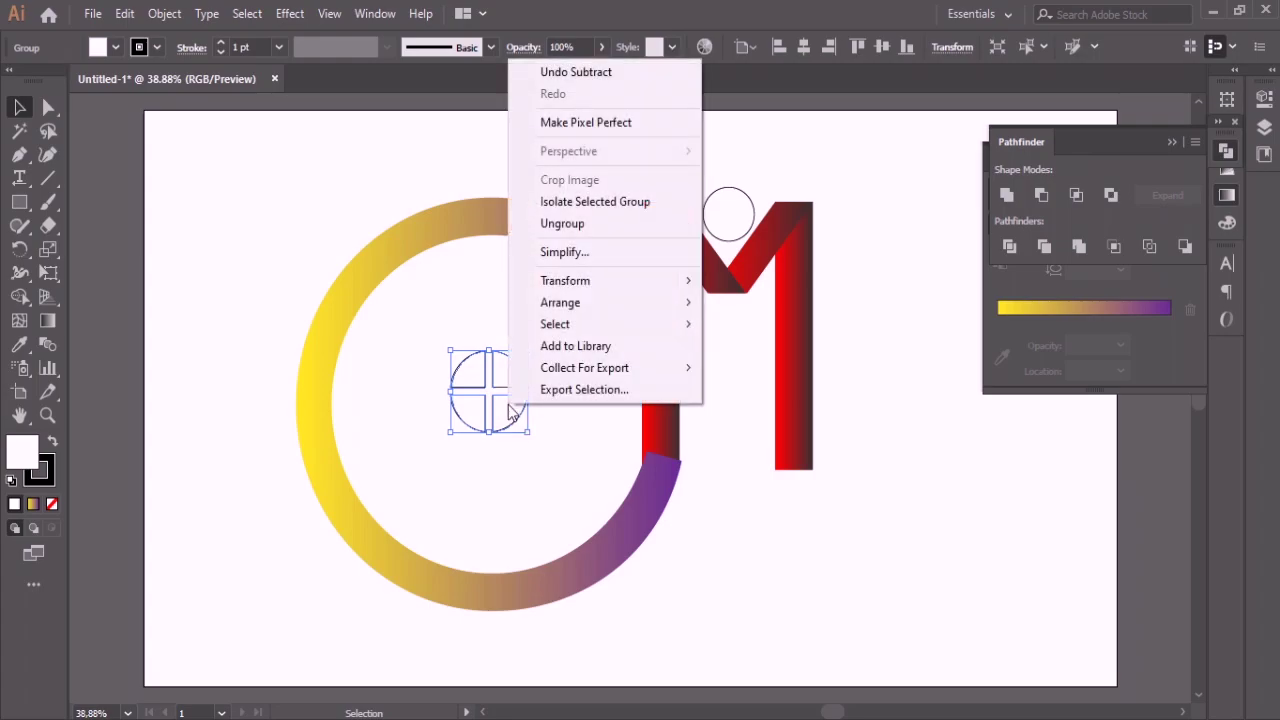
{"action": "left_click", "coordinate": [562, 224]}
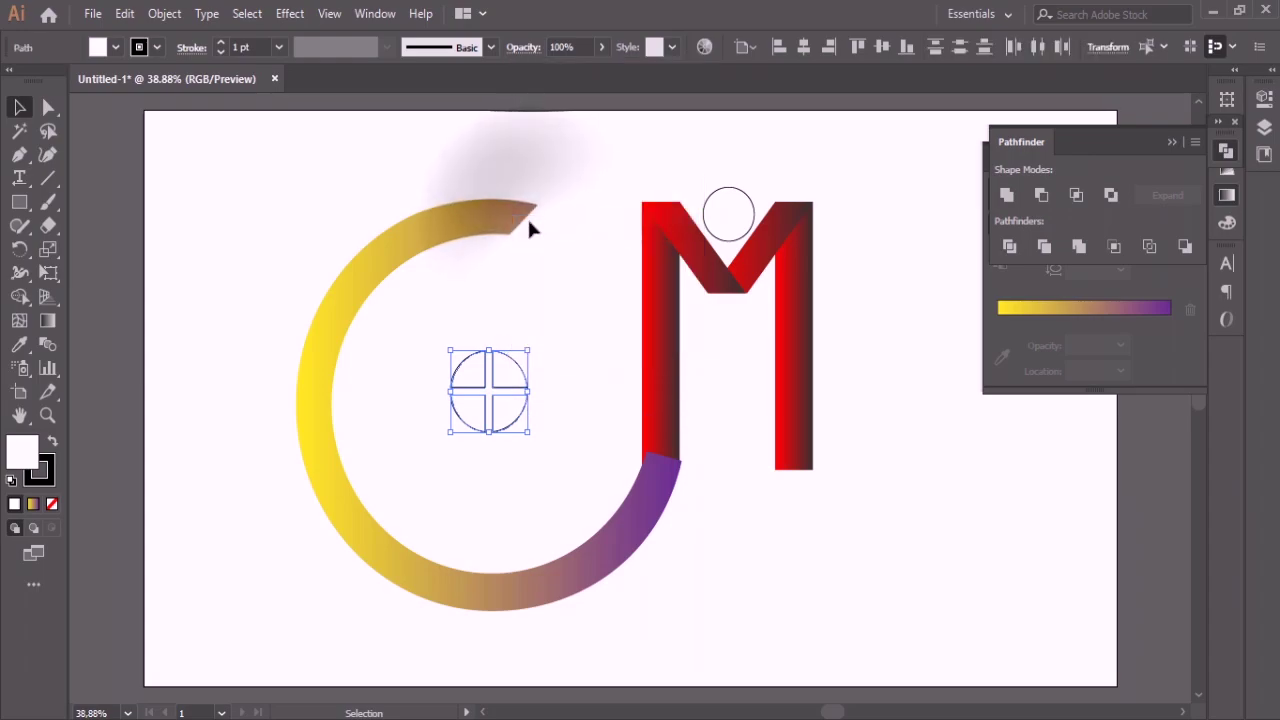
{"action": "left_click", "coordinate": [540, 369]}
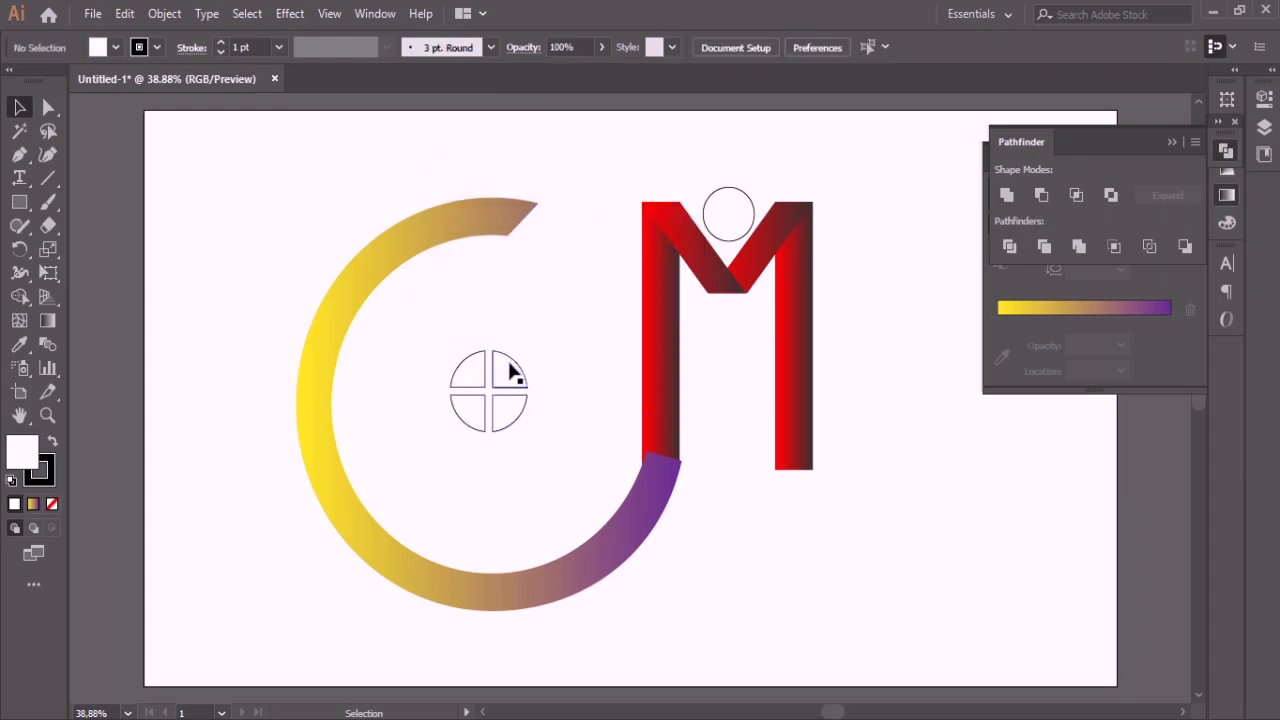
Step: Fill the upper-right and lower-left quarters of the circle with the M's red-to-dark-grey gradient using the Eyedropper
{"action": "left_click", "coordinate": [510, 370]}
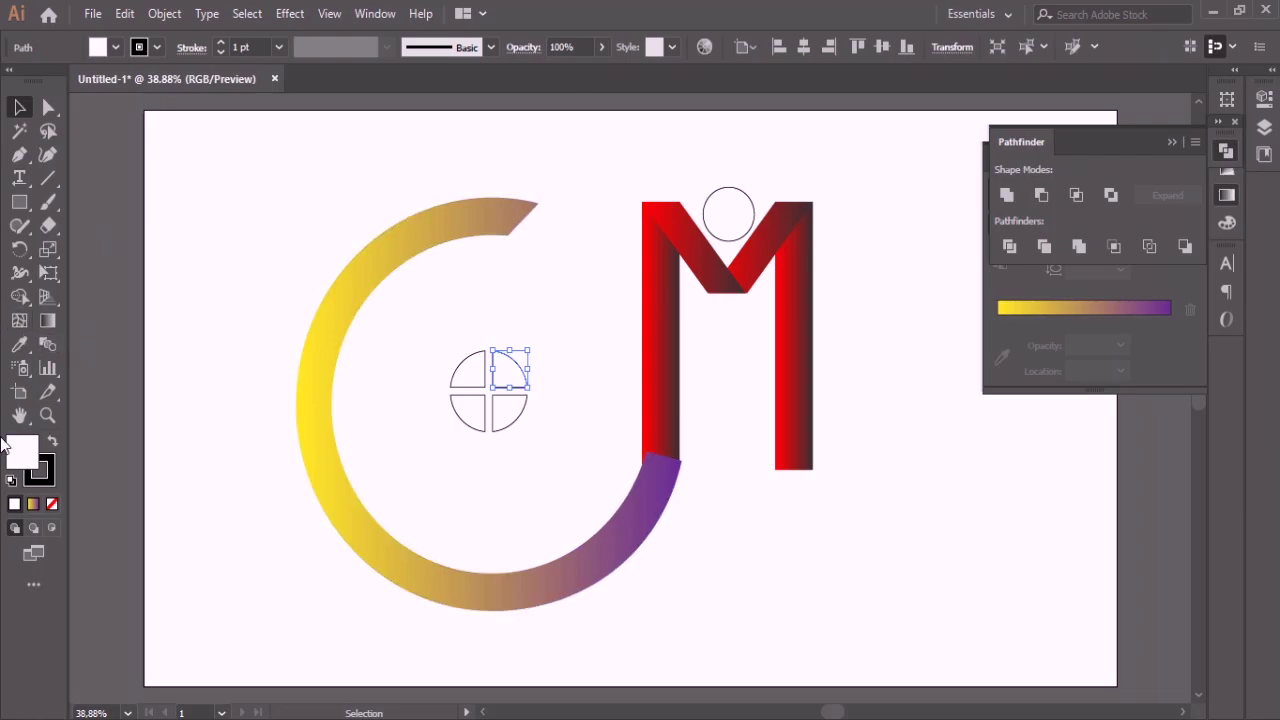
{"action": "left_click", "coordinate": [19, 344]}
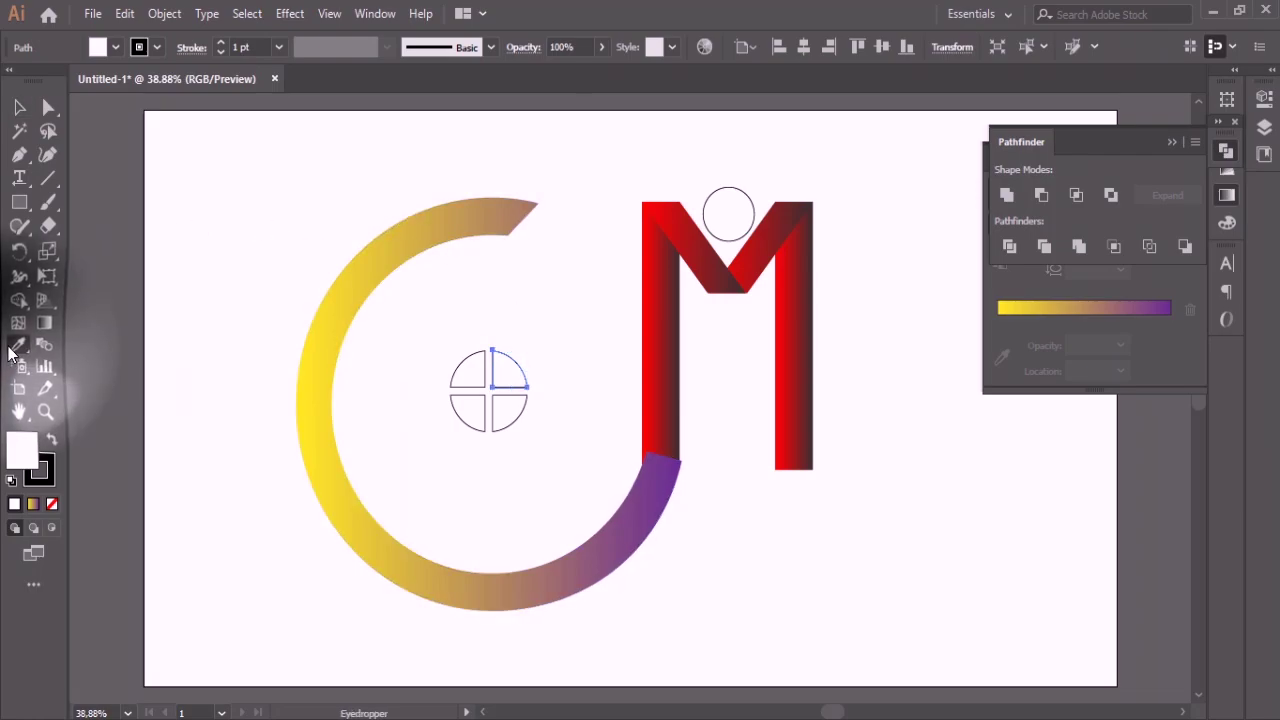
{"action": "left_click", "coordinate": [672, 380]}
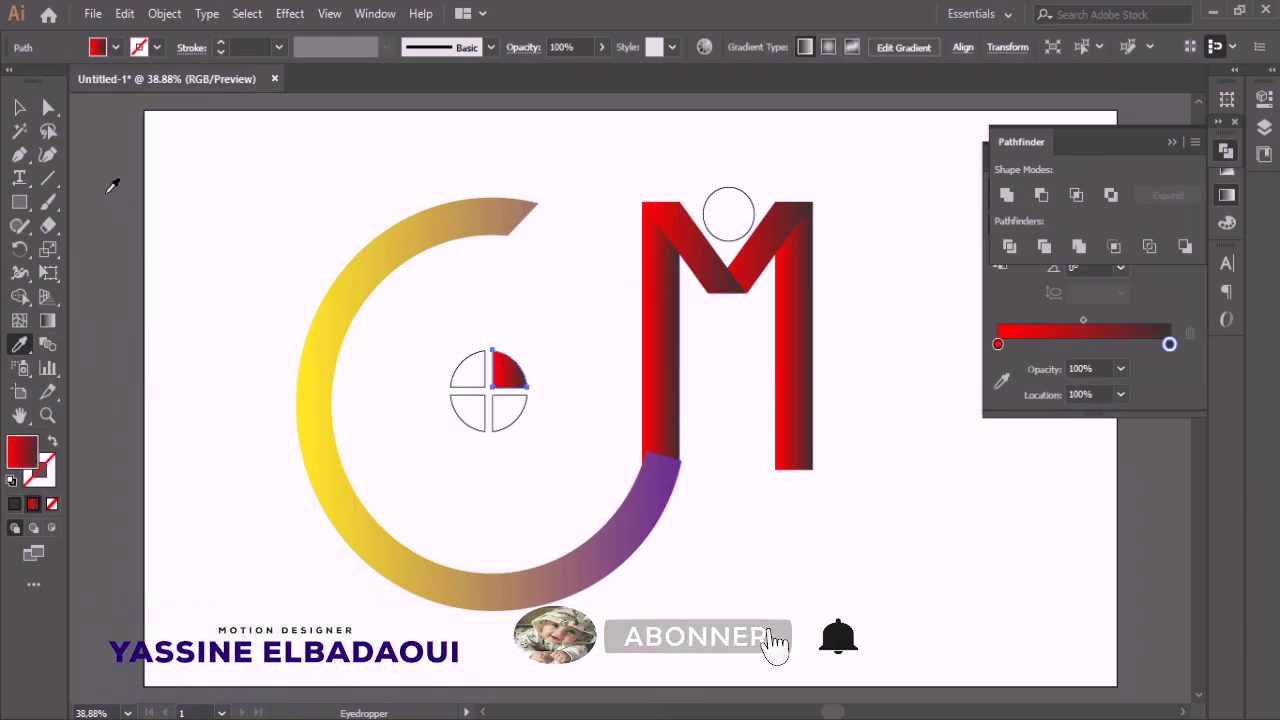
{"action": "left_click", "coordinate": [19, 108]}
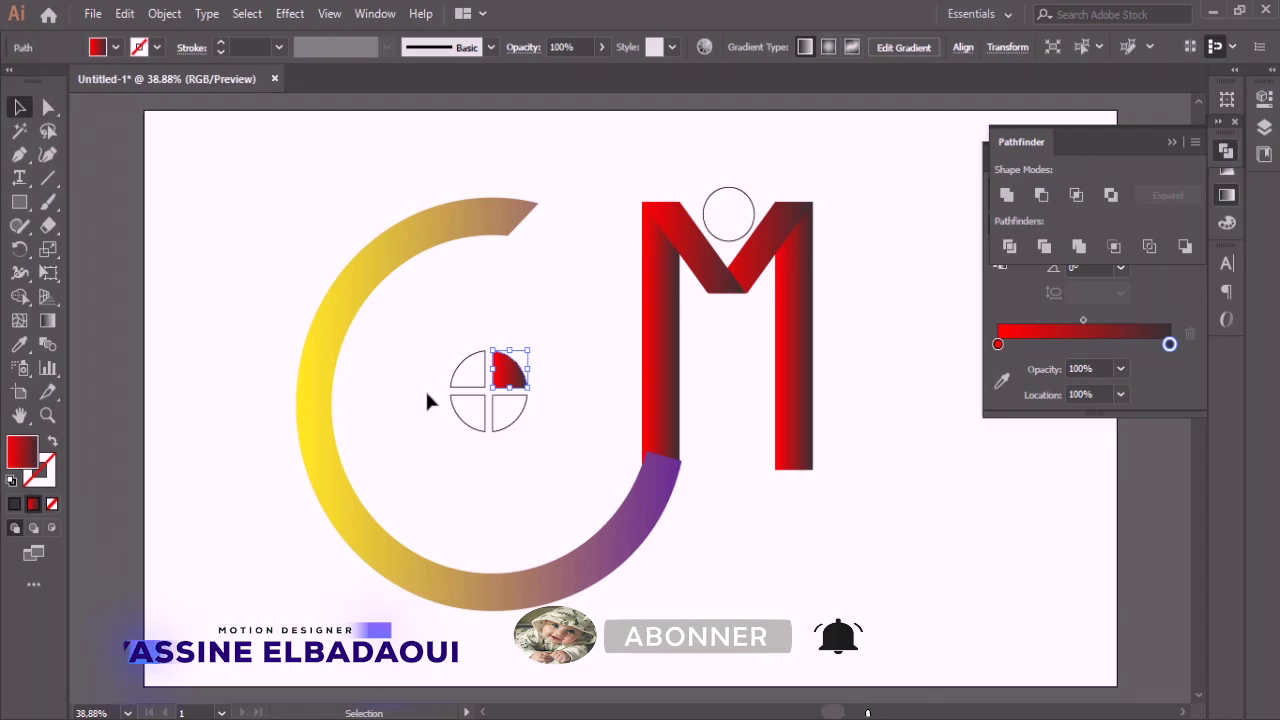
{"action": "left_click", "coordinate": [452, 408]}
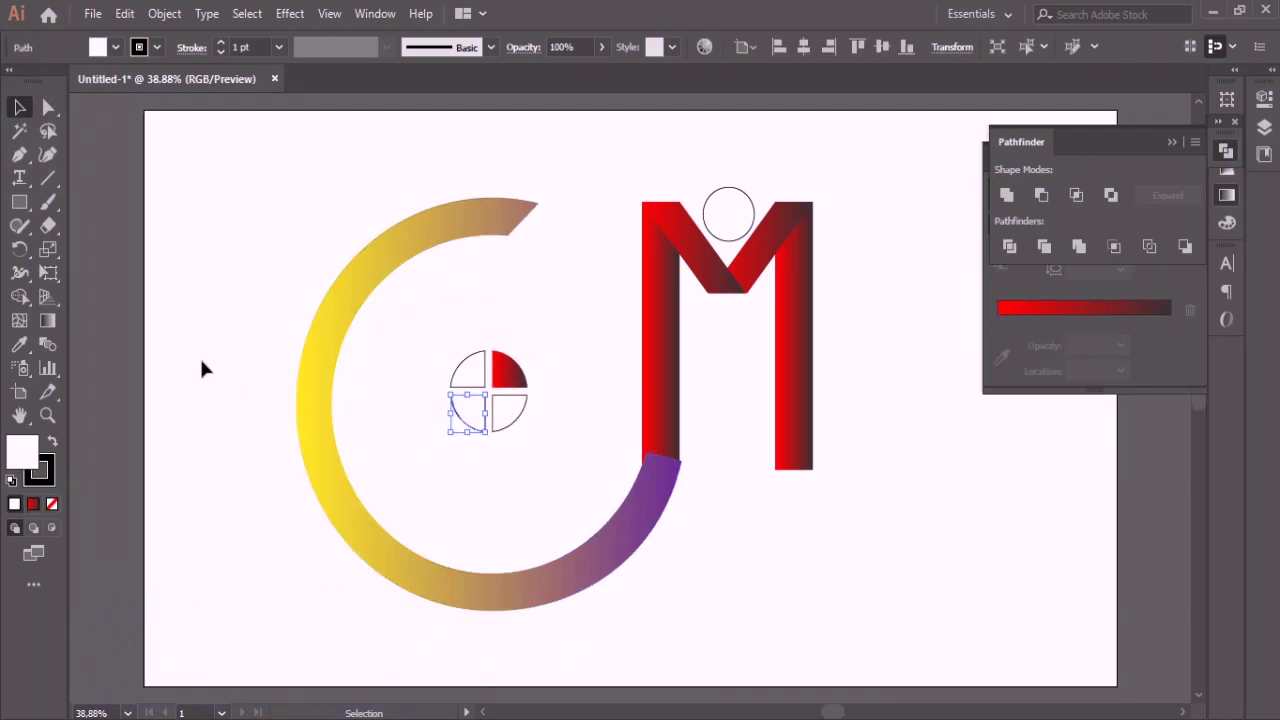
{"action": "left_click", "coordinate": [20, 345]}
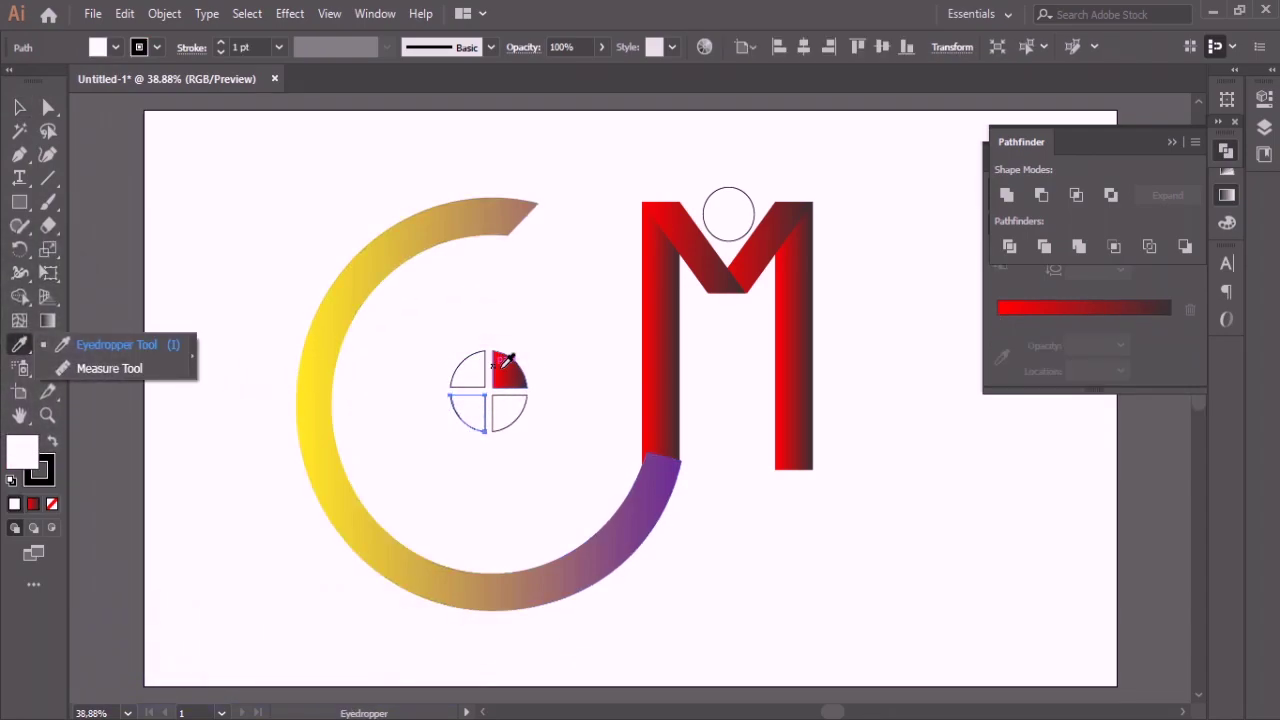
{"action": "left_click", "coordinate": [508, 366]}
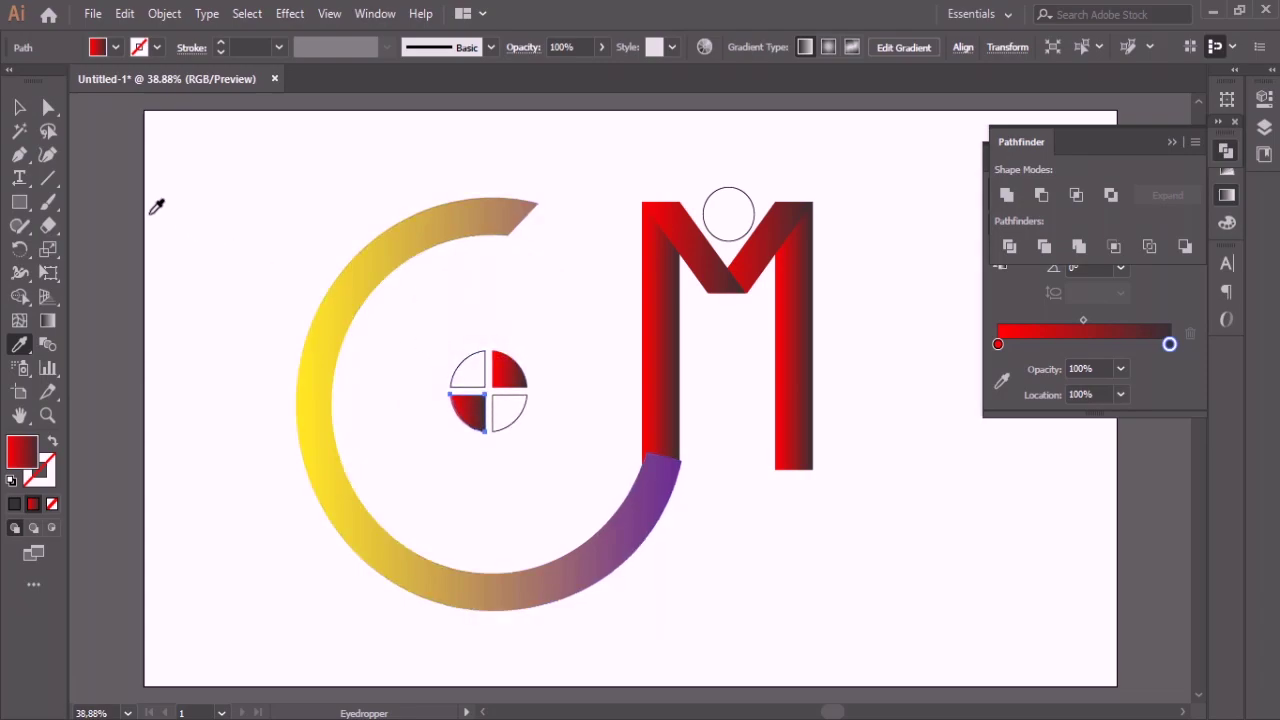
{"action": "left_click", "coordinate": [19, 107]}
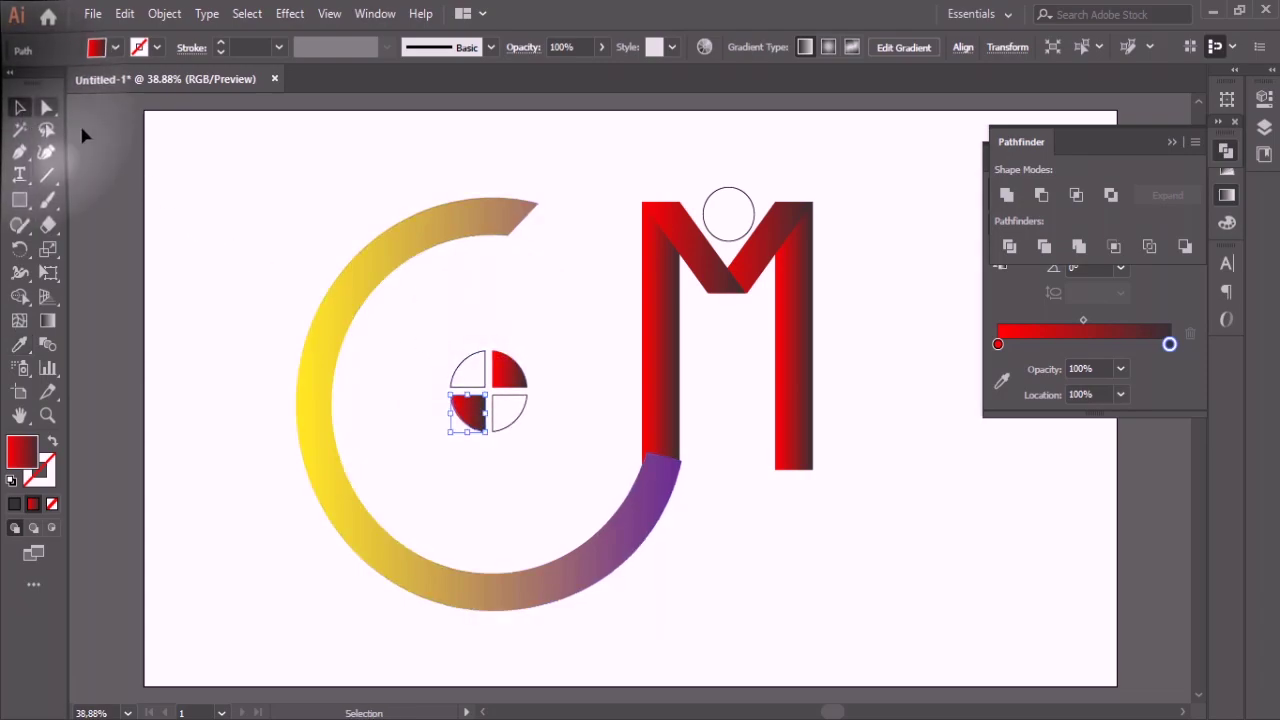
Step: Fill the upper-left and lower-right quarters of the circle with the C's yellow-to-purple gradient using the Eyedropper
{"action": "left_click", "coordinate": [481, 358]}
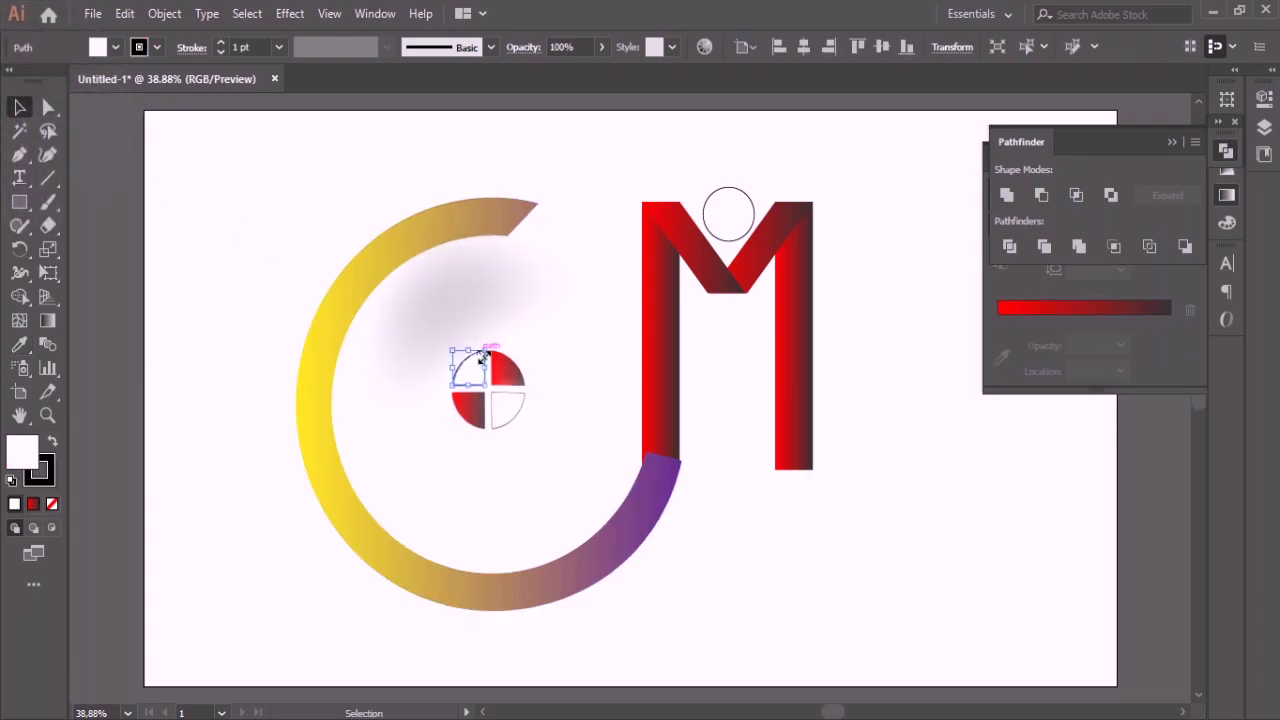
{"action": "left_click", "coordinate": [507, 430], "text": "shift"}
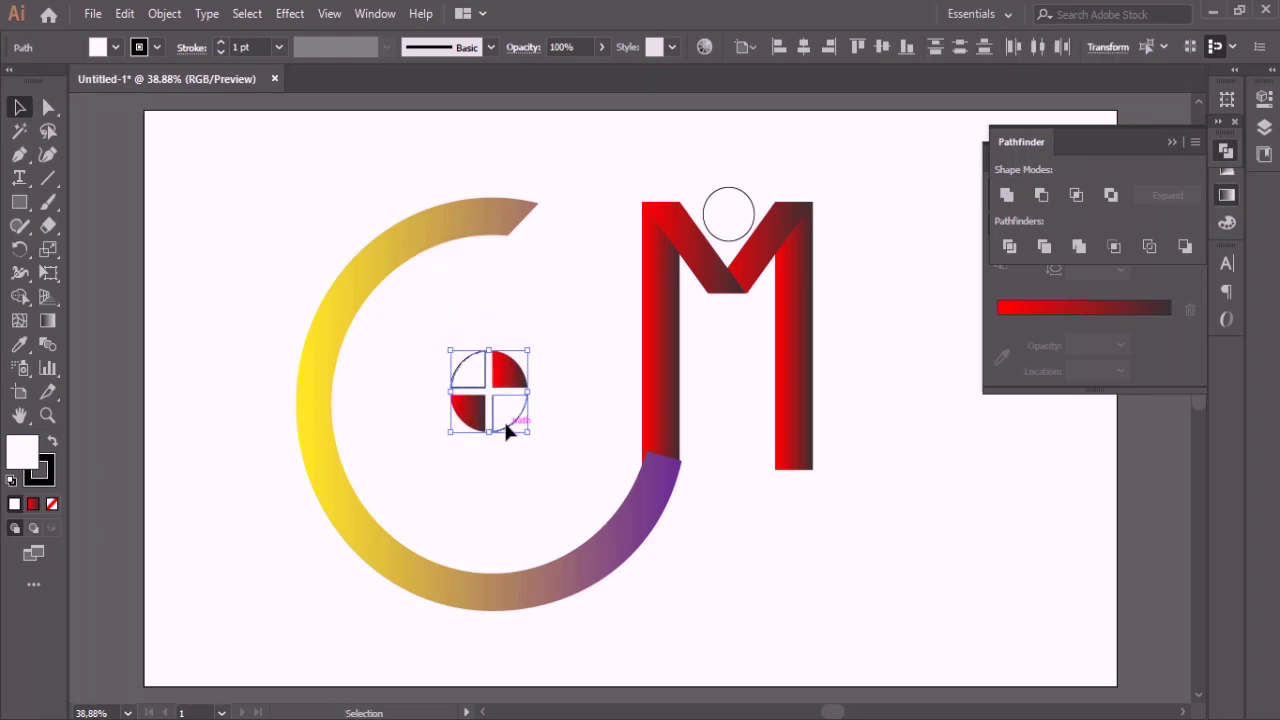
{"action": "left_click", "coordinate": [20, 345]}
{"action": "left_click", "coordinate": [330, 410]}
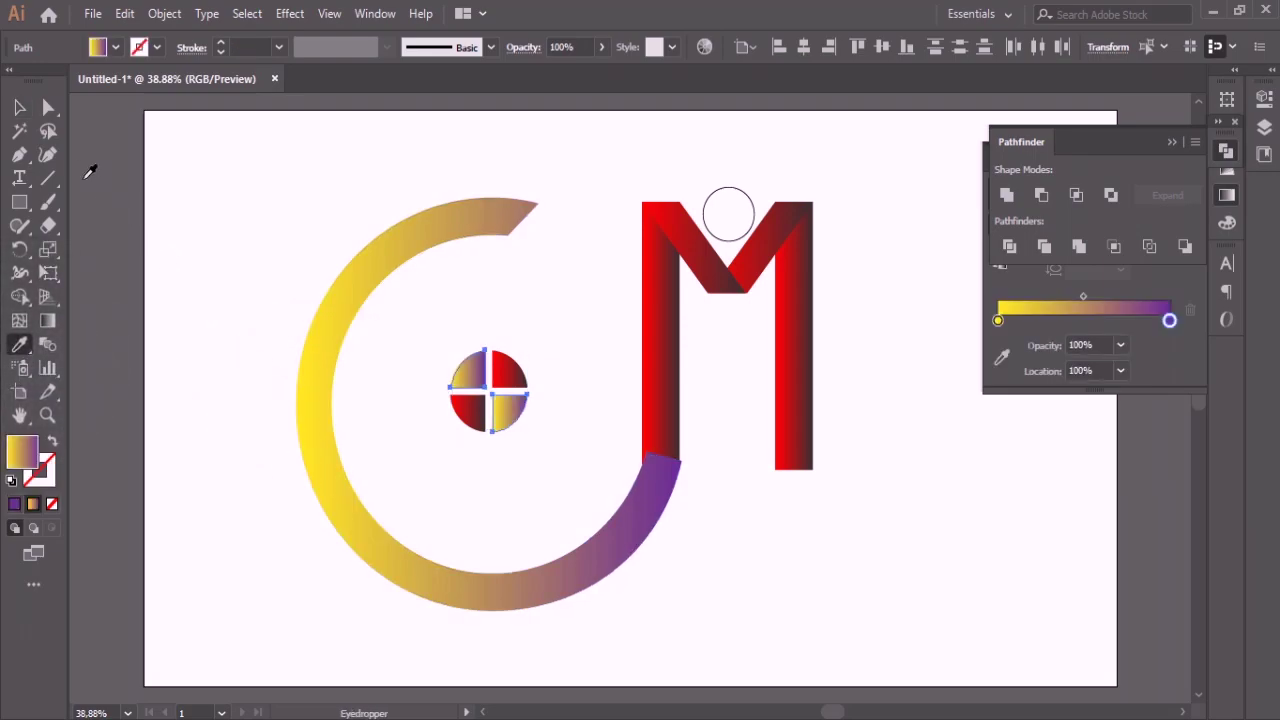
{"action": "left_click", "coordinate": [19, 107]}
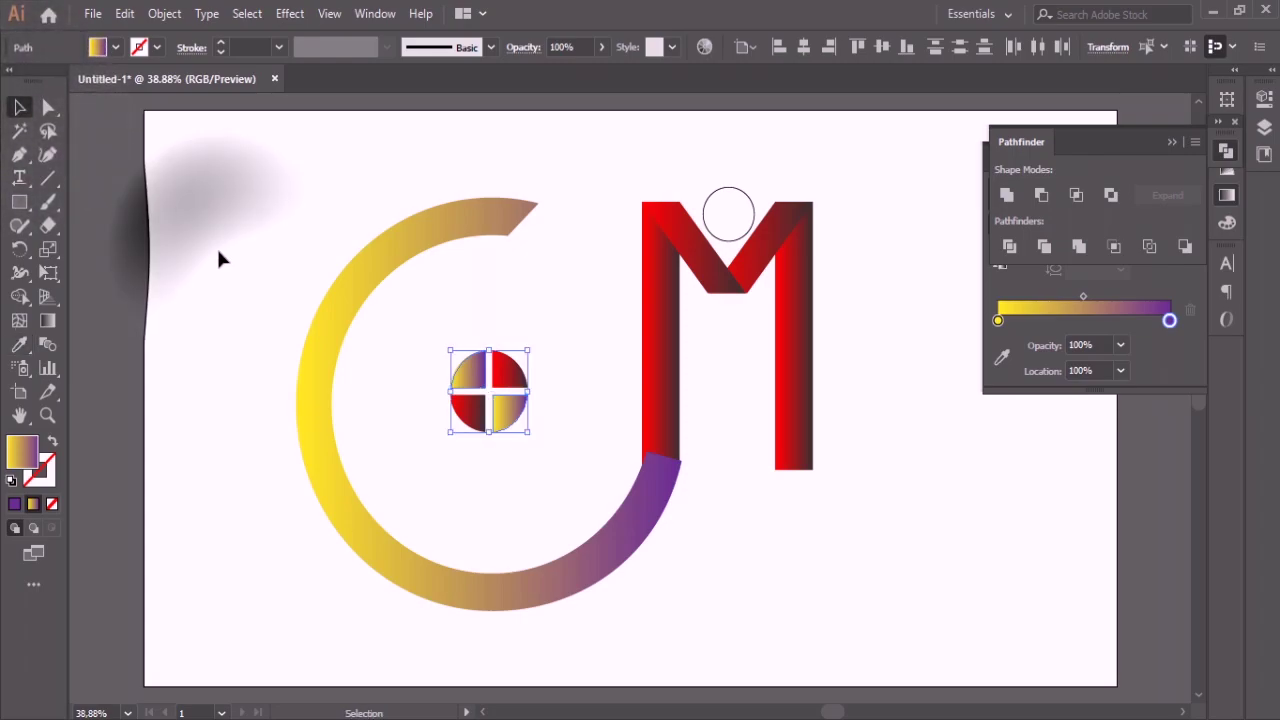
Step: Fill the small circle above the M's V with a radial yellow-to-purple gradient, yellow at the centre
{"action": "left_click", "coordinate": [220, 258]}
{"action": "left_click", "coordinate": [731, 226]}
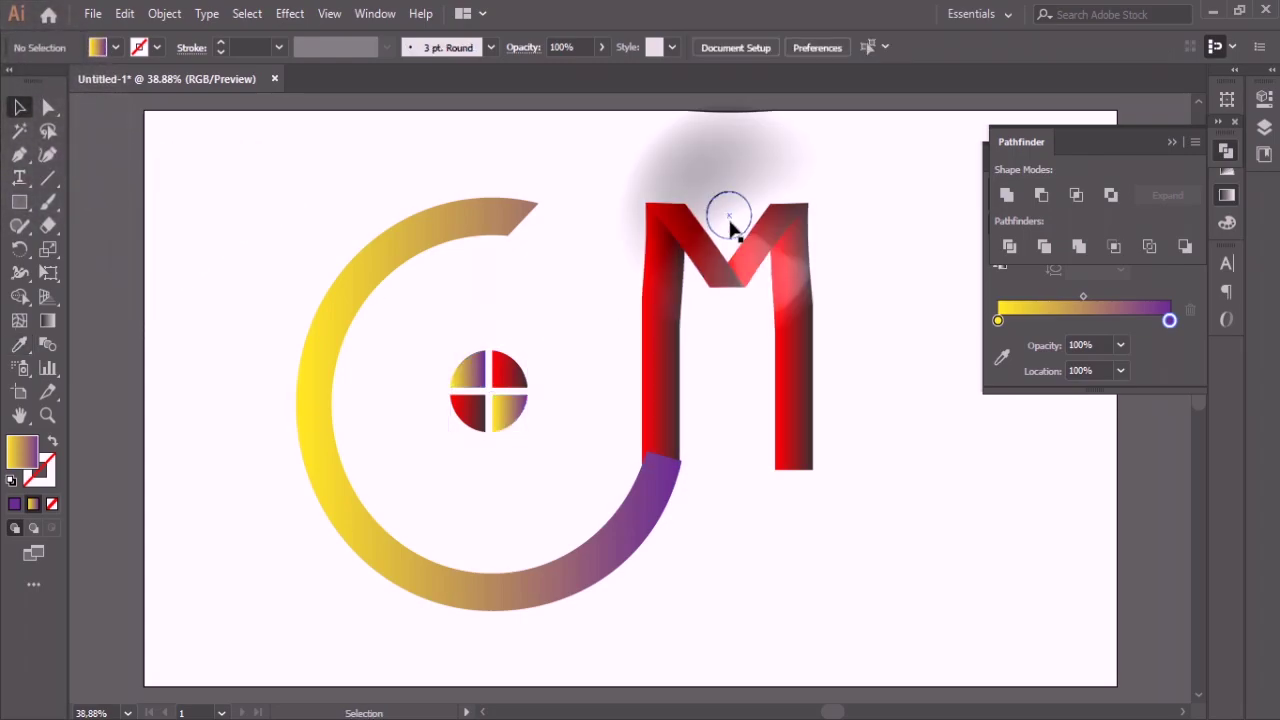
{"action": "left_click", "coordinate": [1071, 308]}
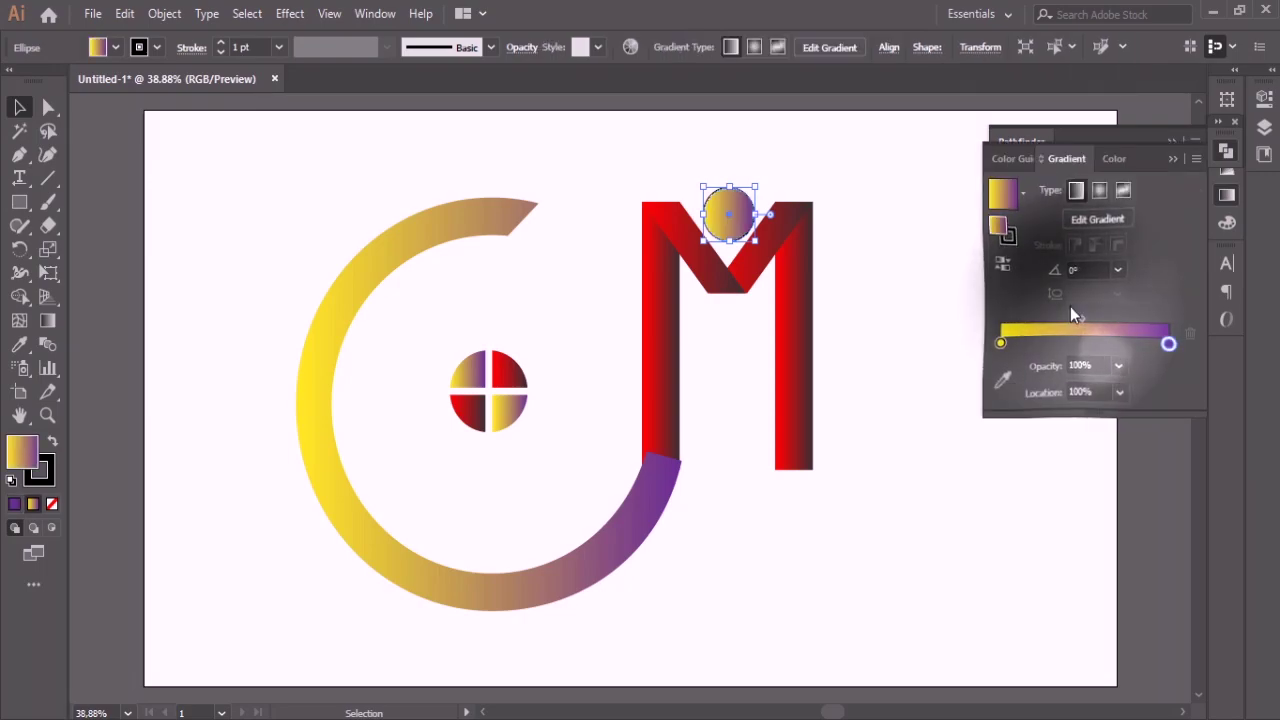
{"action": "left_click", "coordinate": [1100, 191]}
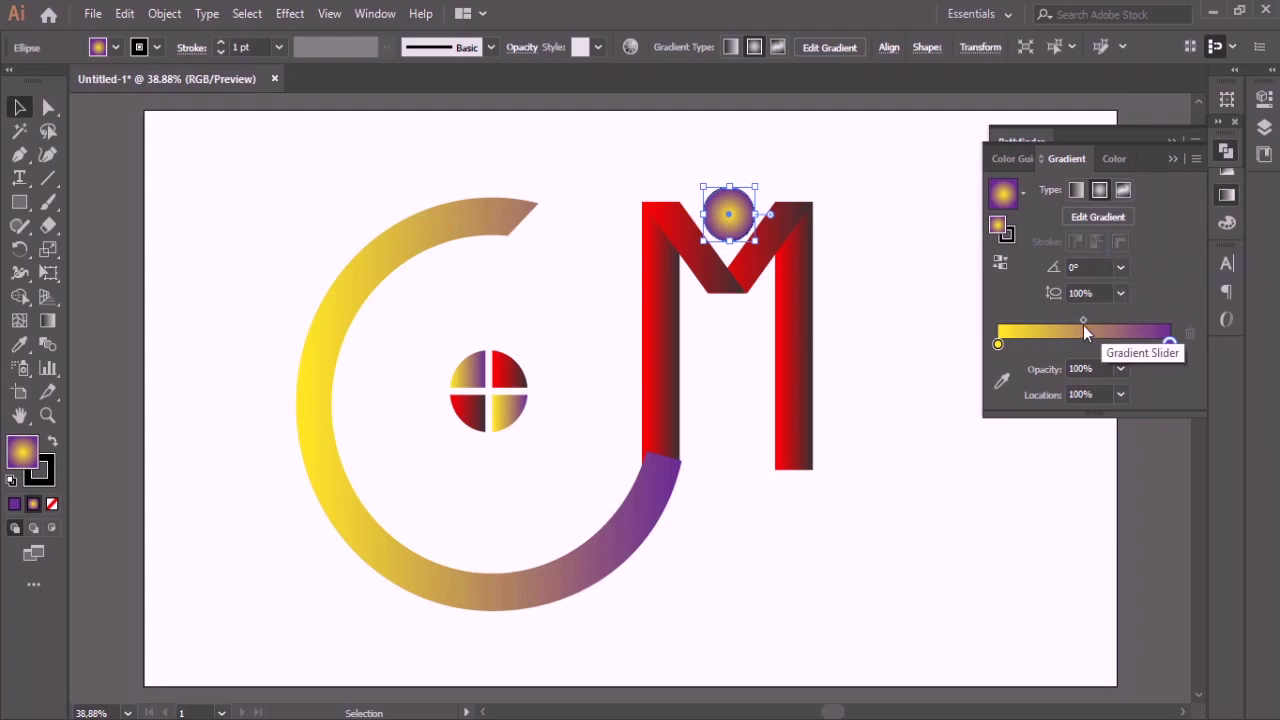
{"action": "left_click", "coordinate": [1006, 268]}
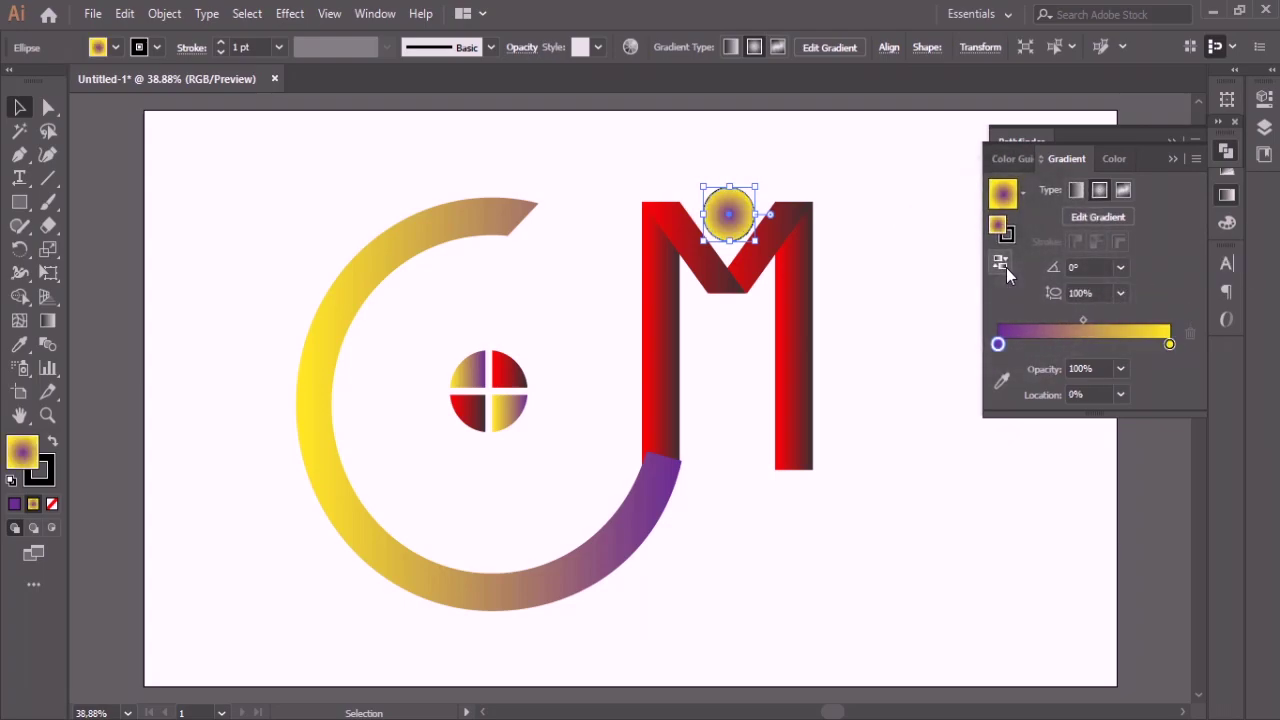
{"action": "left_click", "coordinate": [1006, 268]}
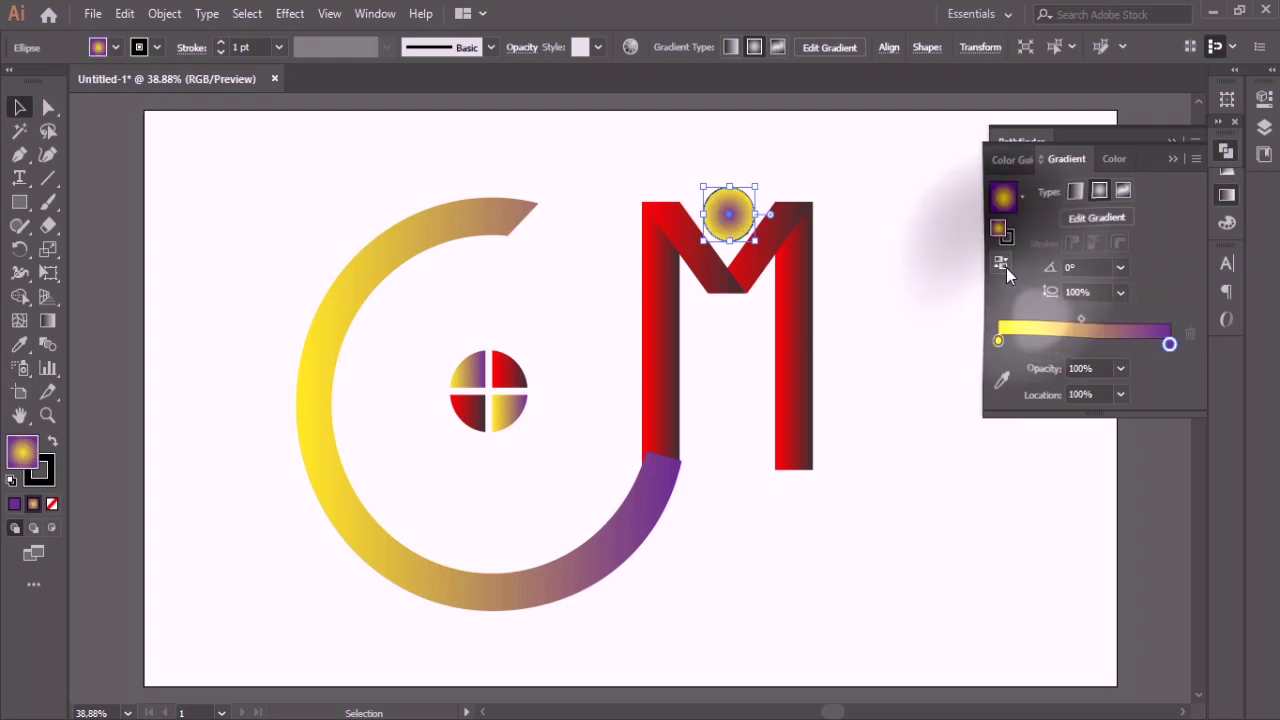
{"action": "left_click", "coordinate": [996, 469]}
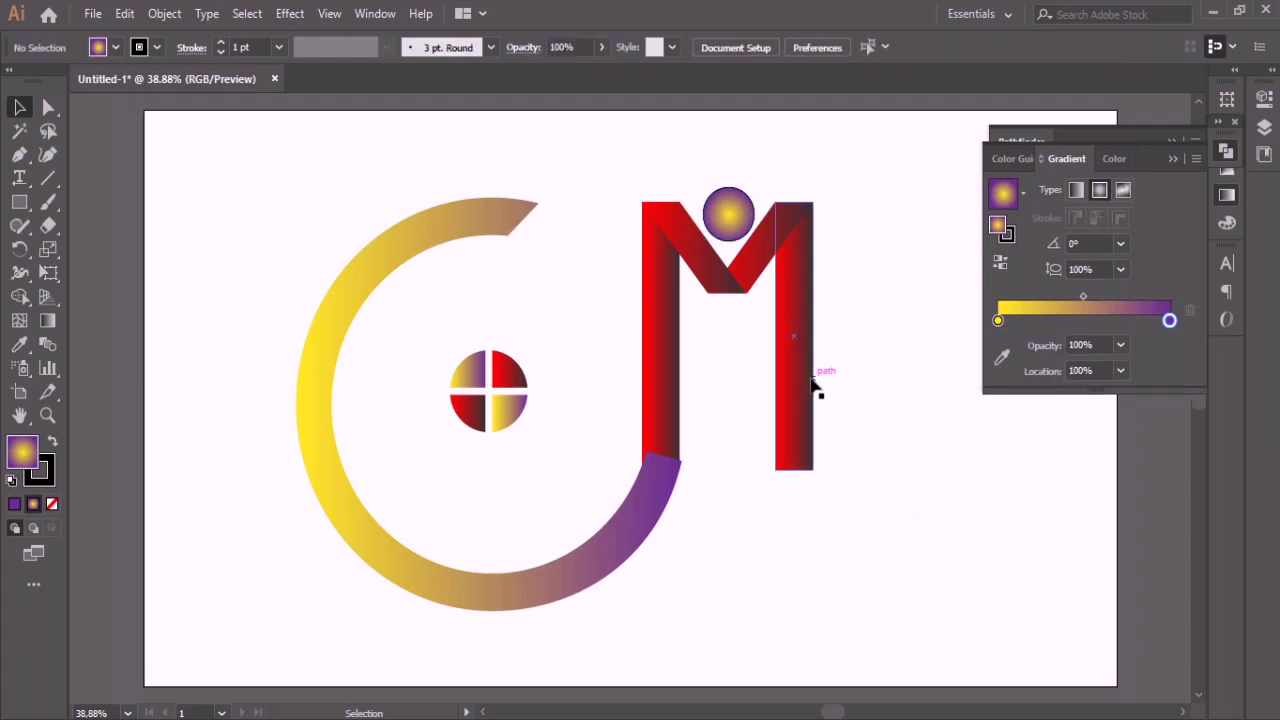
Step: Redirect the red-to-dark-grey gradient of the M's right stem with the Gradient tool to about 119.6°, red at the foot
{"action": "left_click", "coordinate": [811, 378]}
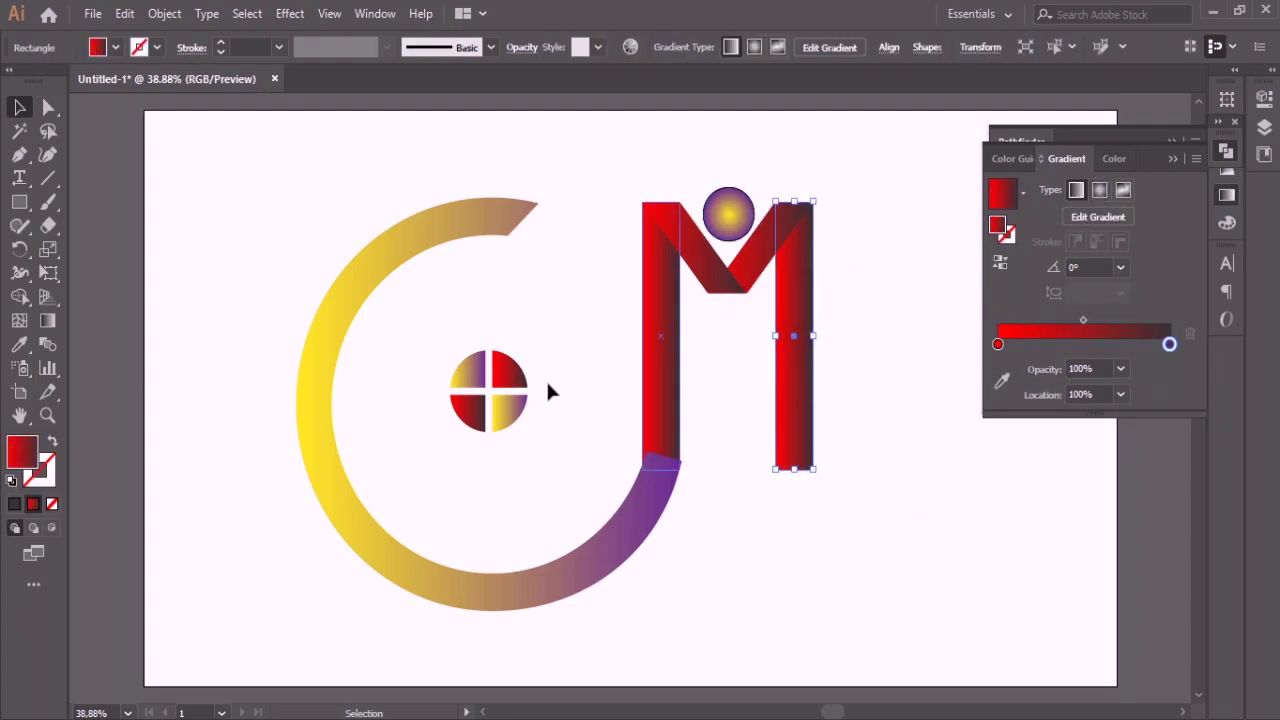
{"action": "left_click", "coordinate": [47, 320]}
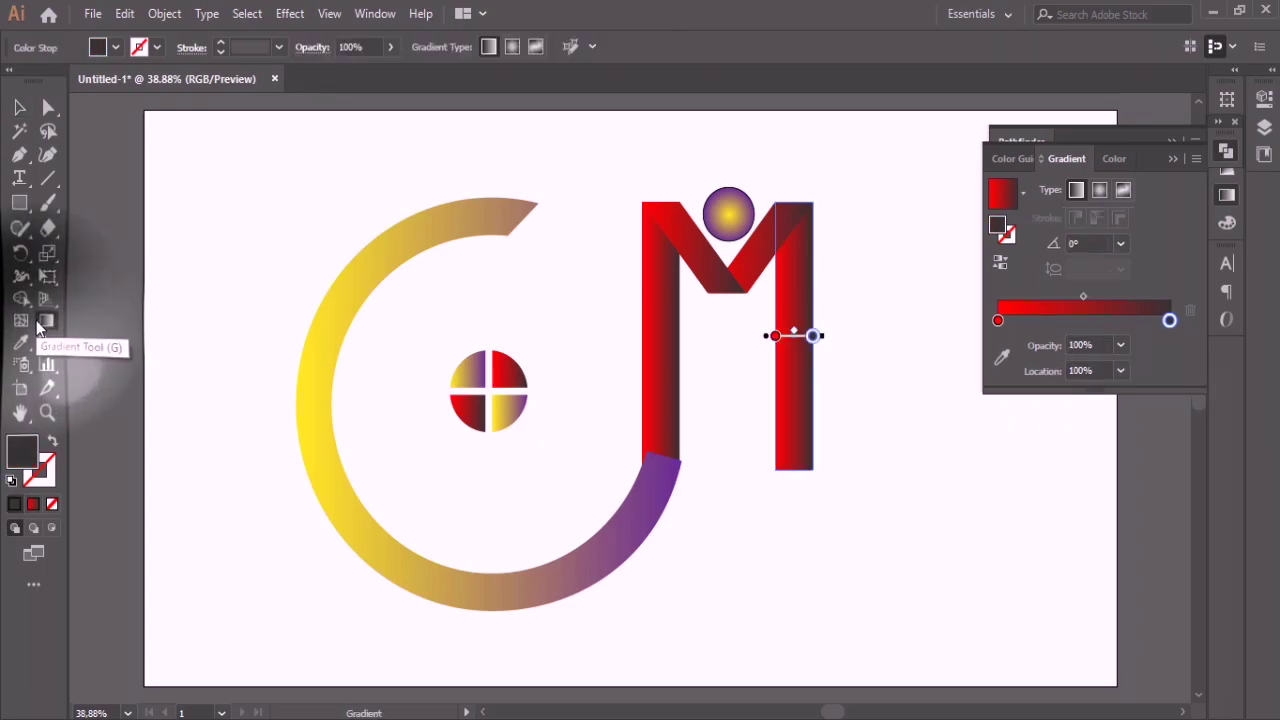
{"action": "mouse_move", "coordinate": [860, 462]}
{"action": "left_mouse_down"}
{"action": "mouse_move", "coordinate": [716, 198]}
{"action": "mouse_move", "coordinate": [726, 210]}
{"action": "left_mouse_up"}
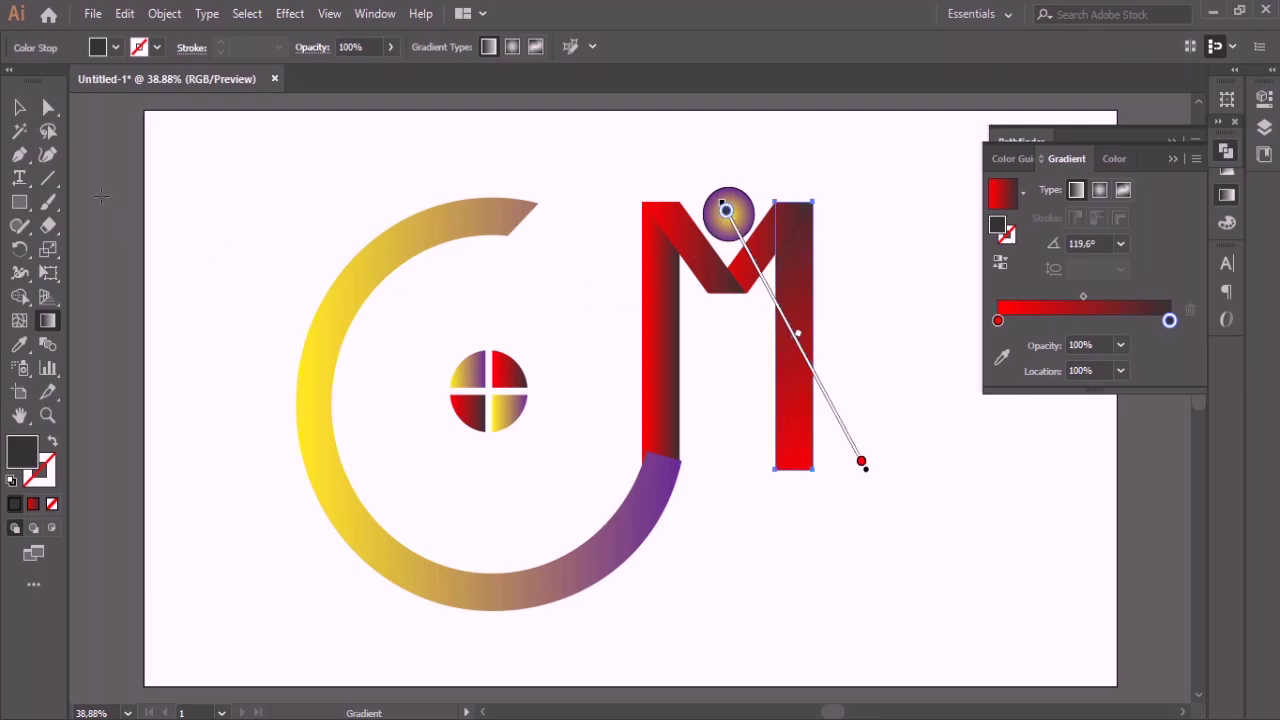
{"action": "left_click", "coordinate": [19, 107]}
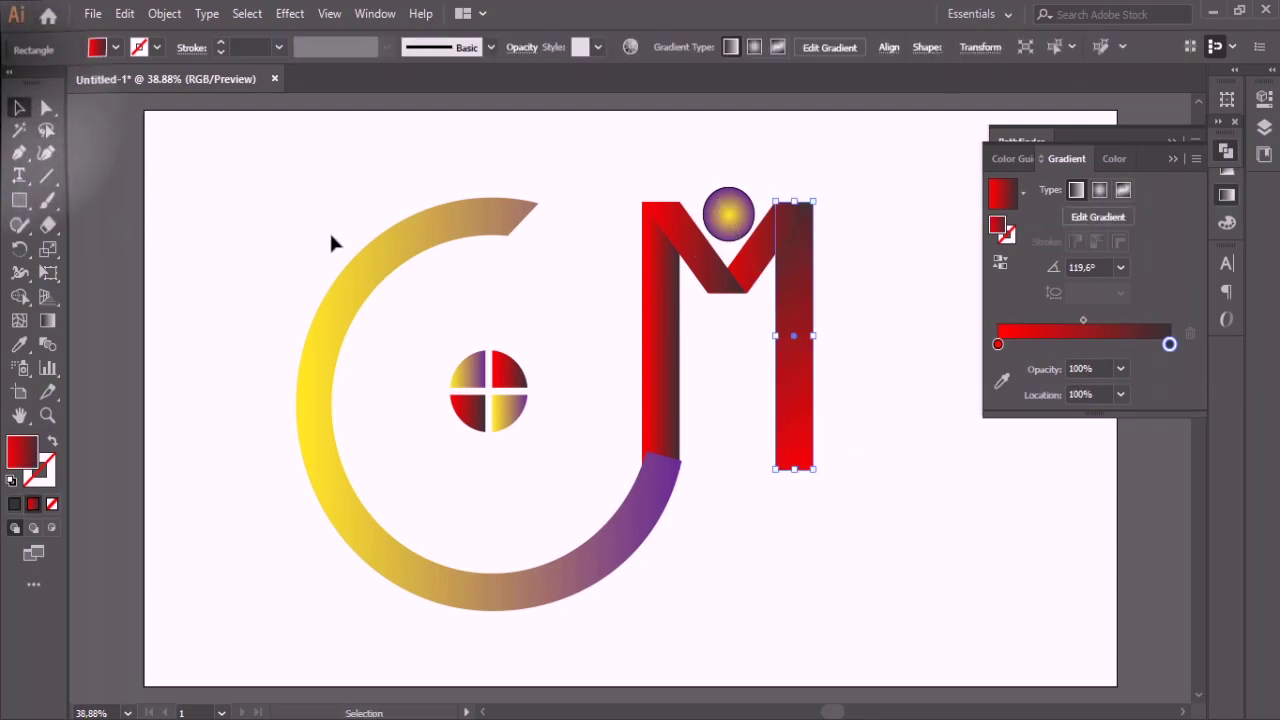
Step: Angle the gradient of the M's right diagonal along its slope at about 53.9°, from red below to dark grey above
{"action": "left_click", "coordinate": [742, 281]}
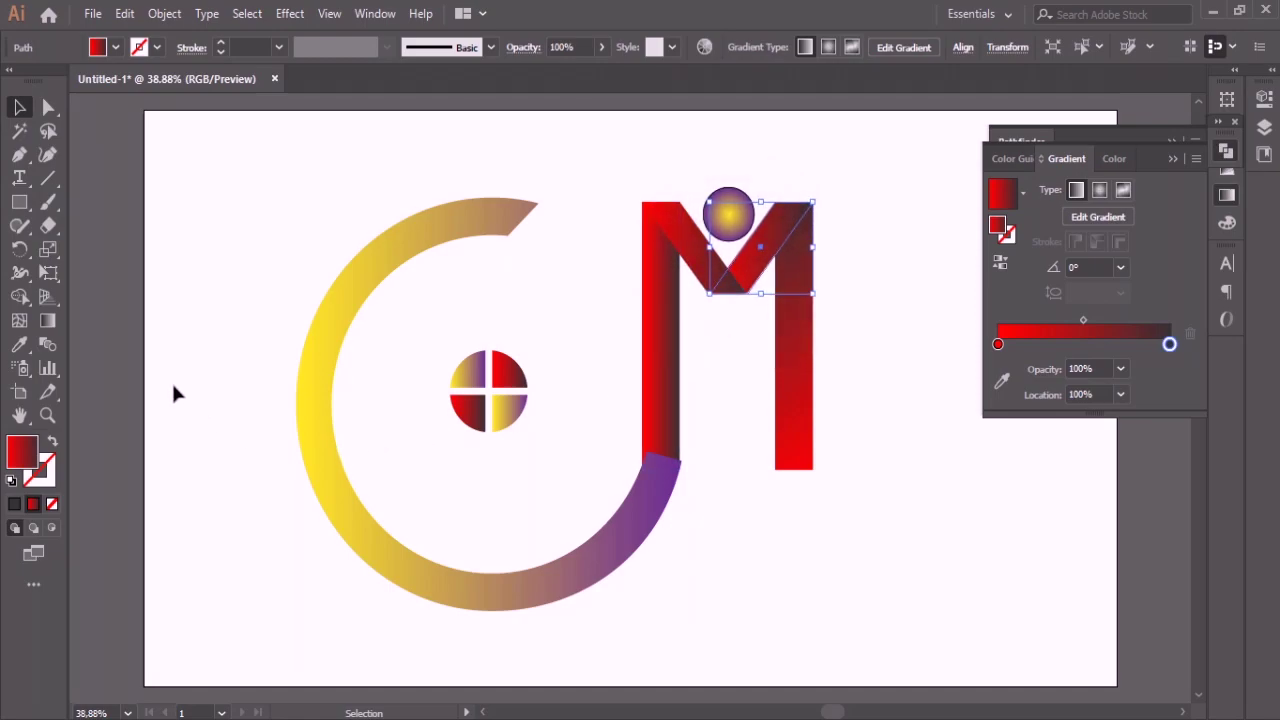
{"action": "left_click", "coordinate": [47, 321]}
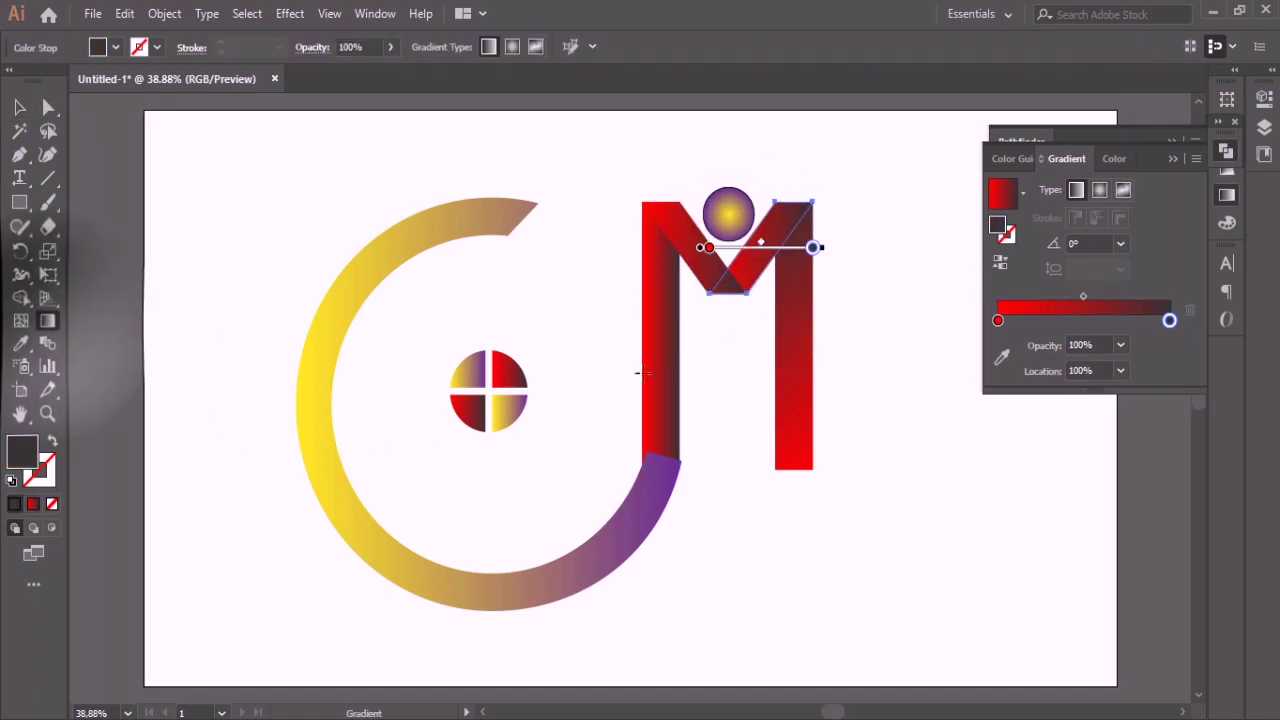
{"action": "left_click_drag", "start_coordinate": [744, 372], "coordinate": [878, 172]}
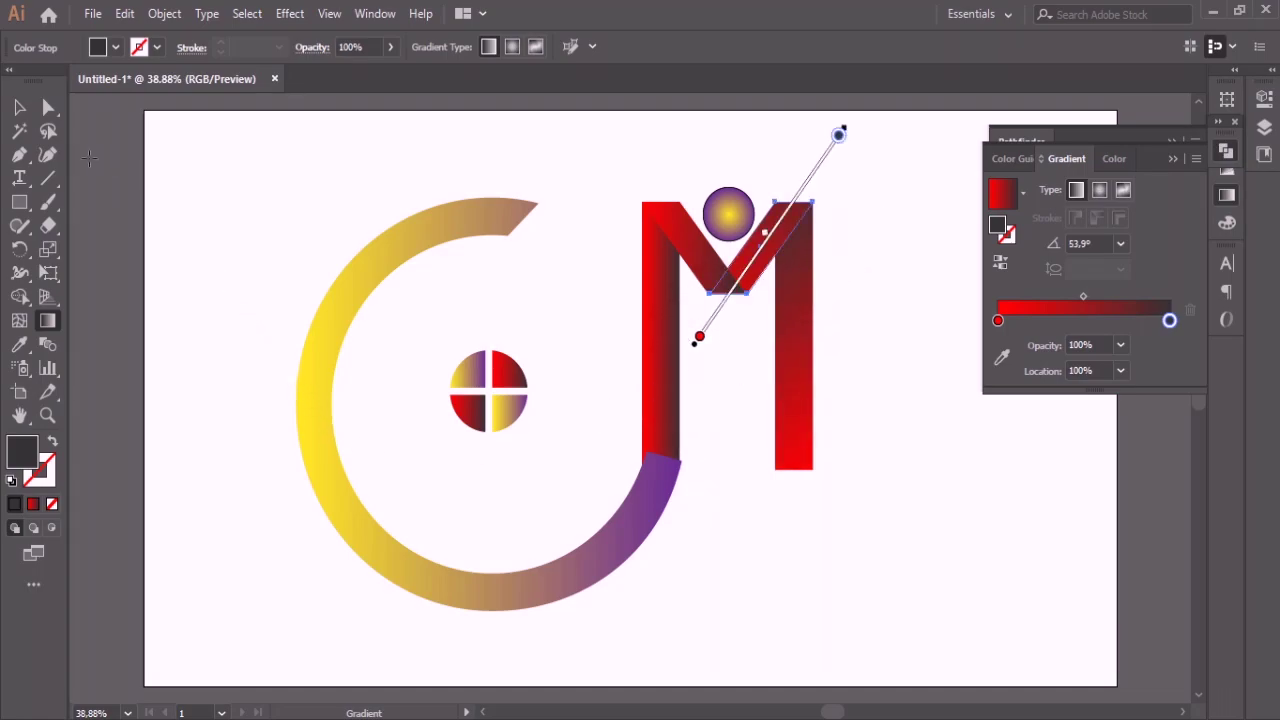
{"action": "left_click", "coordinate": [19, 107]}
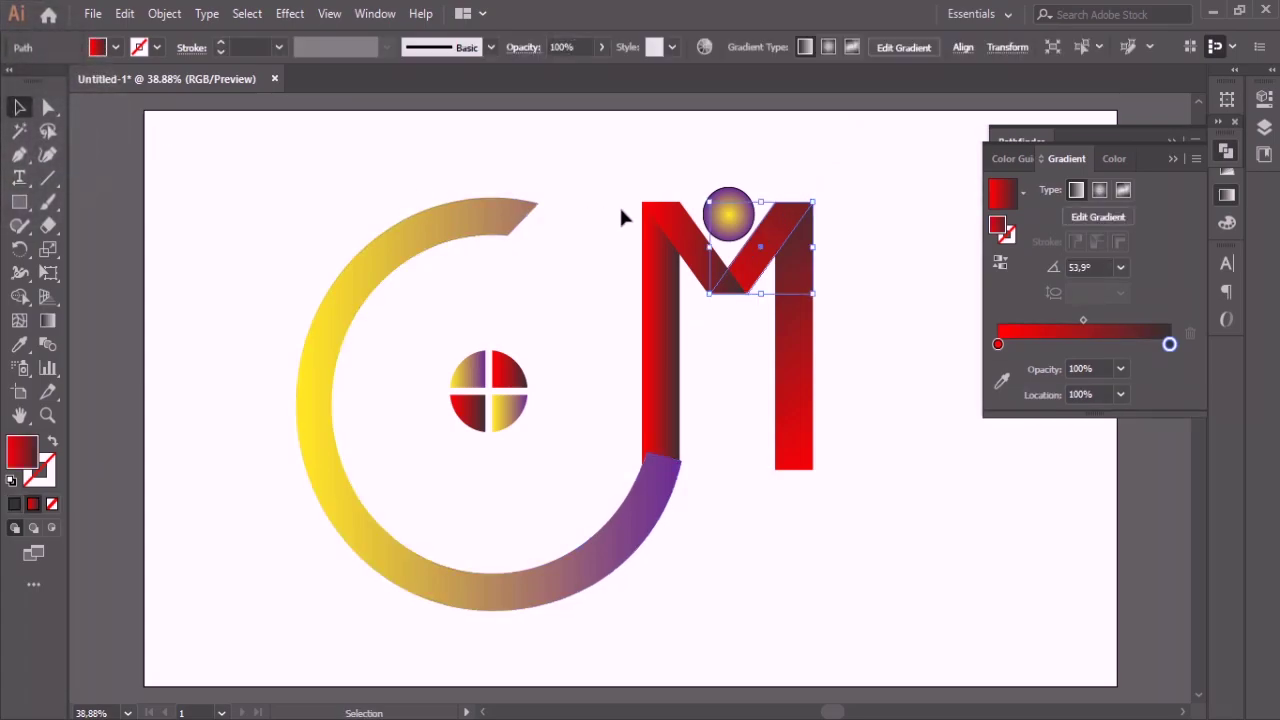
Step: Angle the gradient of the M's left diagonal along its slope at about -50°, from red above to dark grey below
{"action": "left_click", "coordinate": [670, 220]}
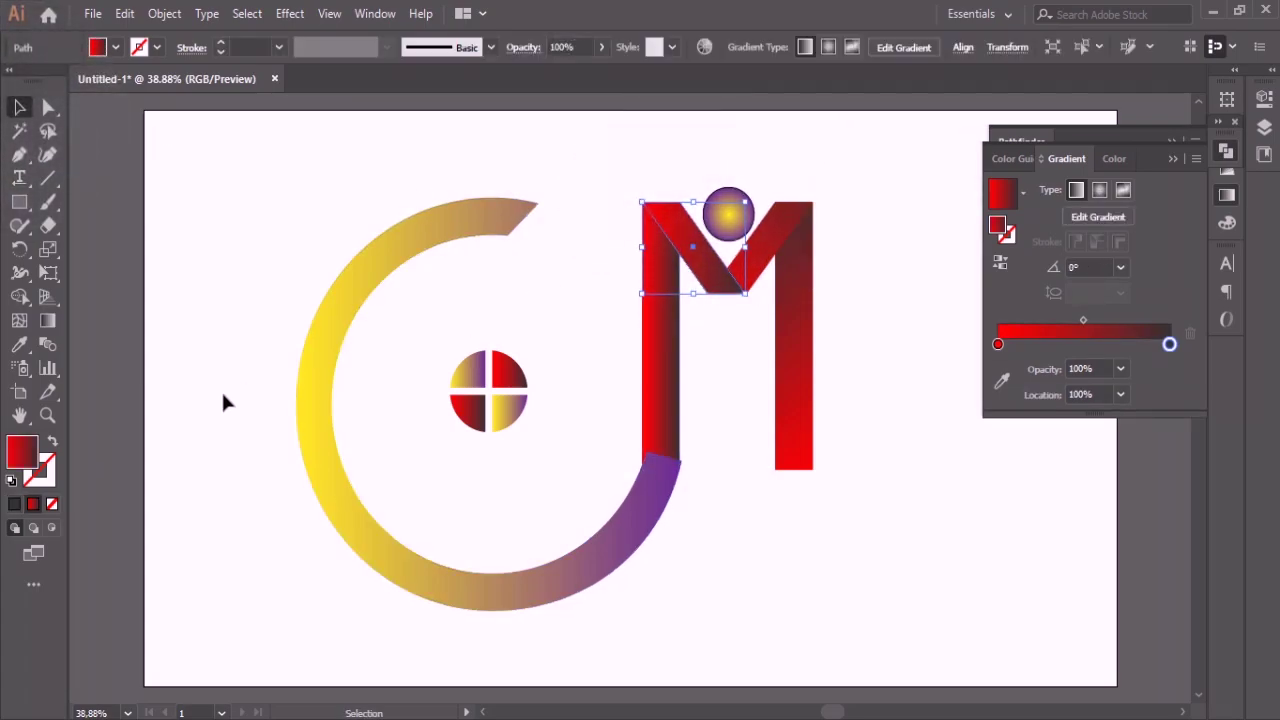
{"action": "left_click", "coordinate": [47, 320]}
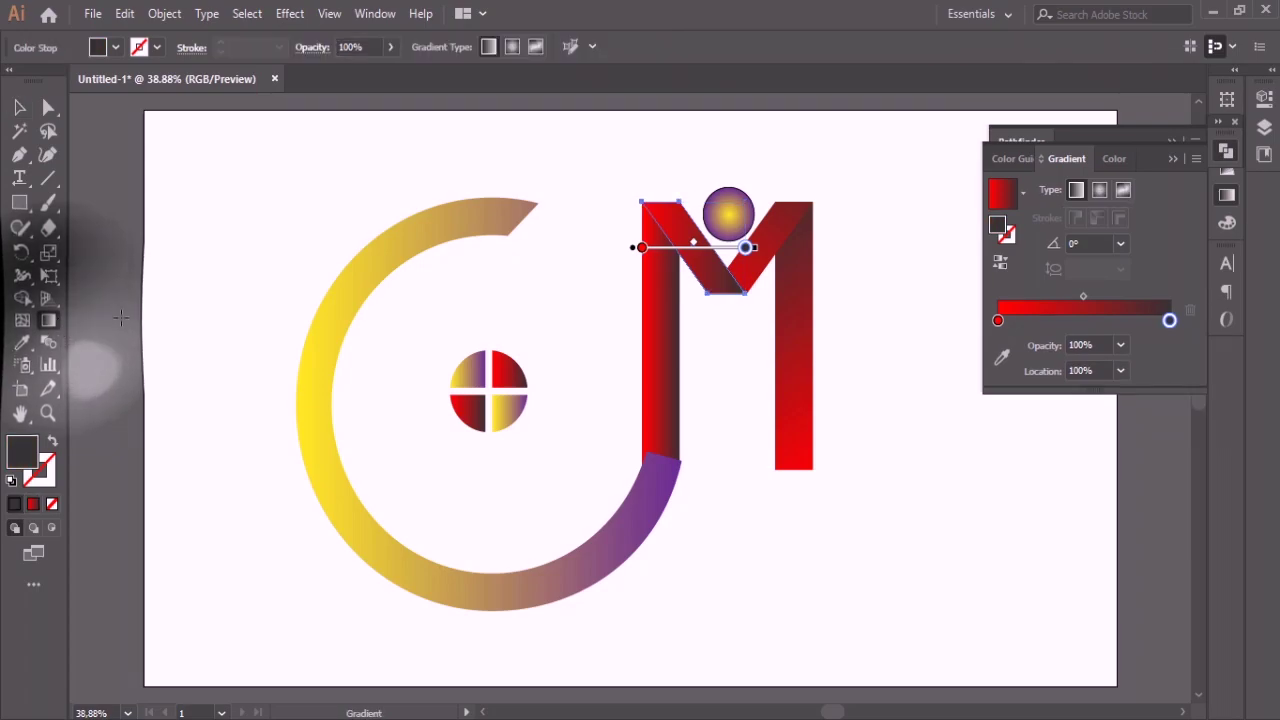
{"action": "mouse_move", "coordinate": [613, 177]}
{"action": "left_mouse_down"}
{"action": "mouse_move", "coordinate": [777, 317]}
{"action": "mouse_move", "coordinate": [800, 354]}
{"action": "mouse_move", "coordinate": [783, 352]}
{"action": "mouse_move", "coordinate": [783, 382]}
{"action": "mouse_move", "coordinate": [790, 370]}
{"action": "left_mouse_up"}
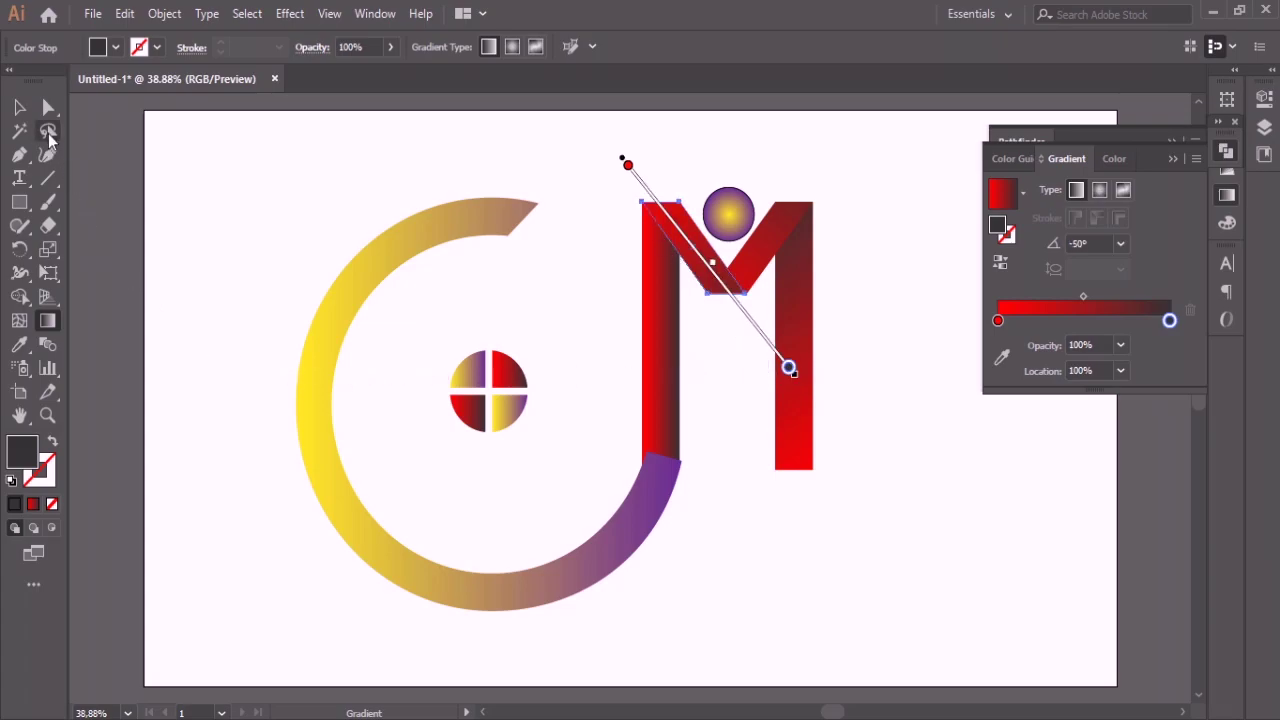
{"action": "left_click", "coordinate": [19, 107]}
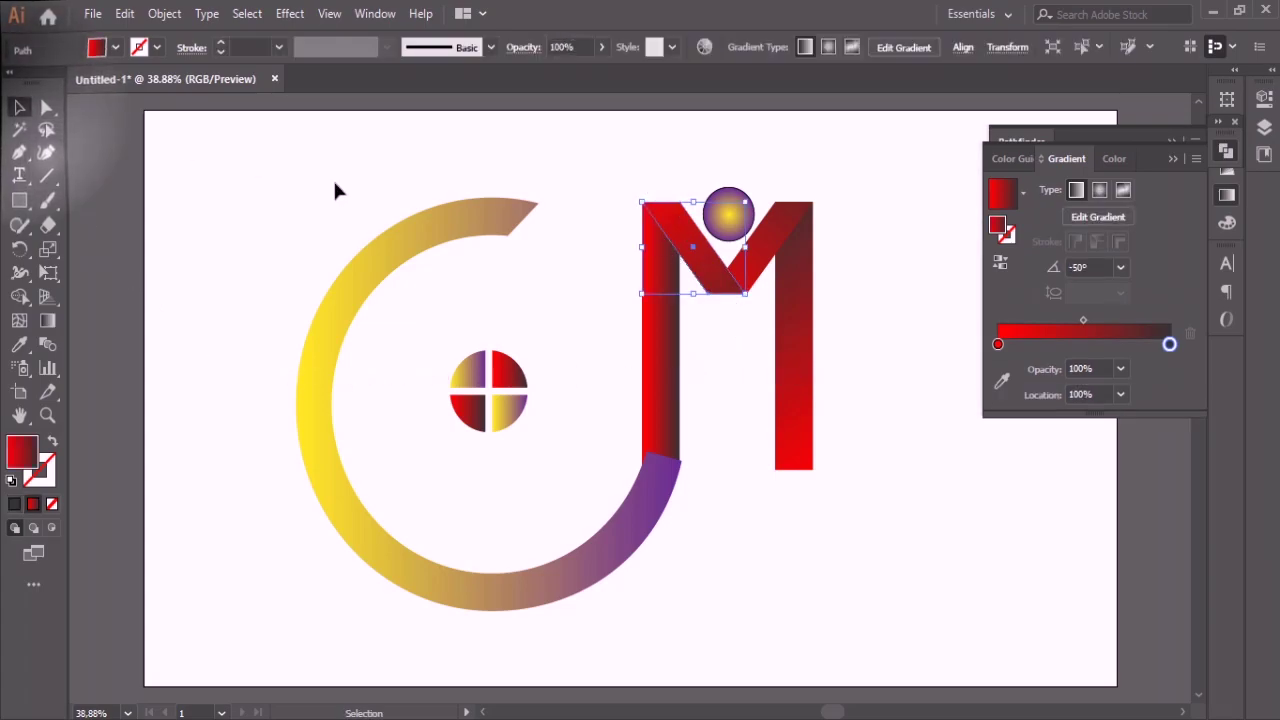
Step: Run the gradient of the M's left stem upward at about 80.8°, from red at the foot to dark grey at the top
{"action": "left_click", "coordinate": [674, 344]}
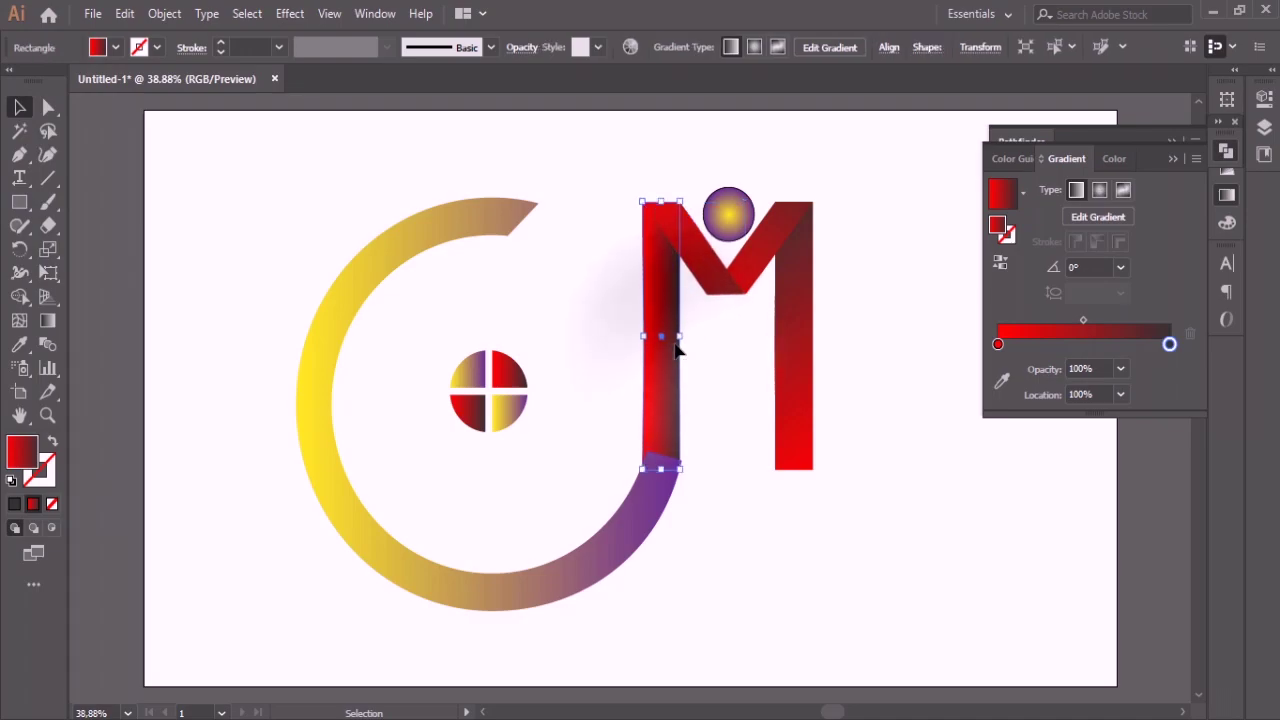
{"action": "left_click", "coordinate": [45, 322]}
{"action": "mouse_move", "coordinate": [647, 519]}
{"action": "left_mouse_down"}
{"action": "mouse_move", "coordinate": [697, 263]}
{"action": "mouse_move", "coordinate": [660, 115]}
{"action": "mouse_move", "coordinate": [710, 139]}
{"action": "left_mouse_up"}
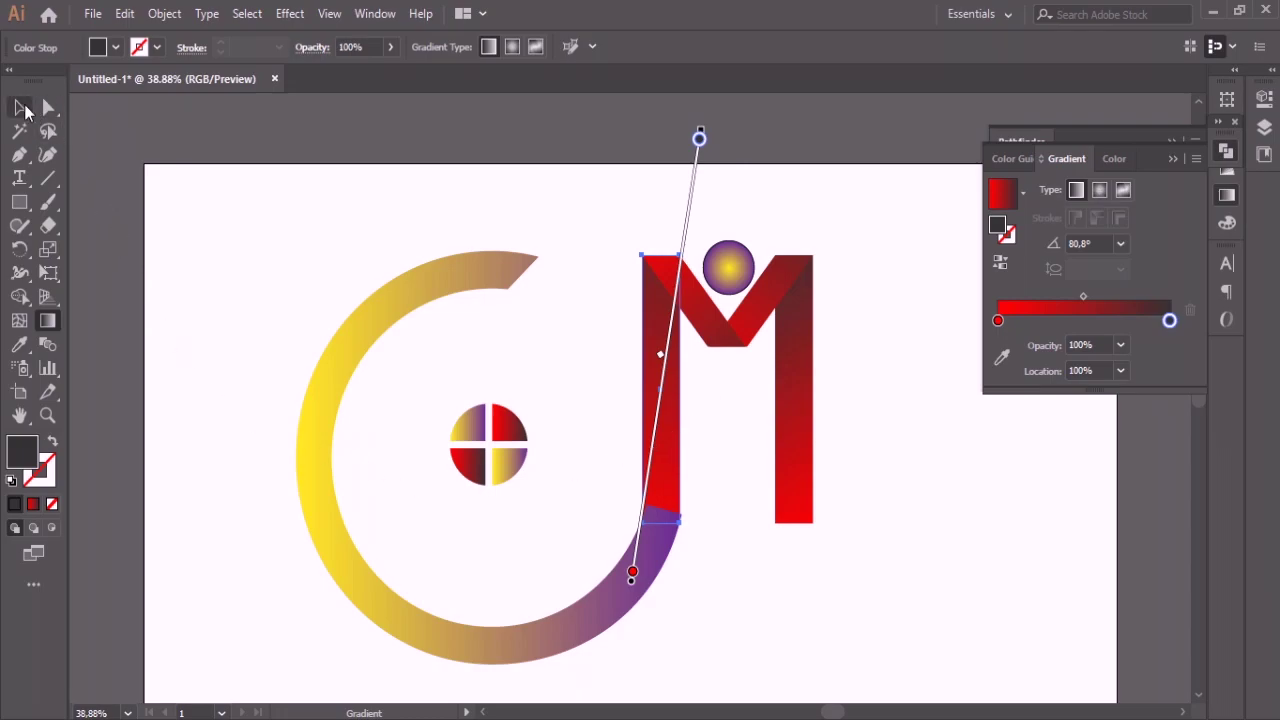
{"action": "left_click", "coordinate": [19, 107]}
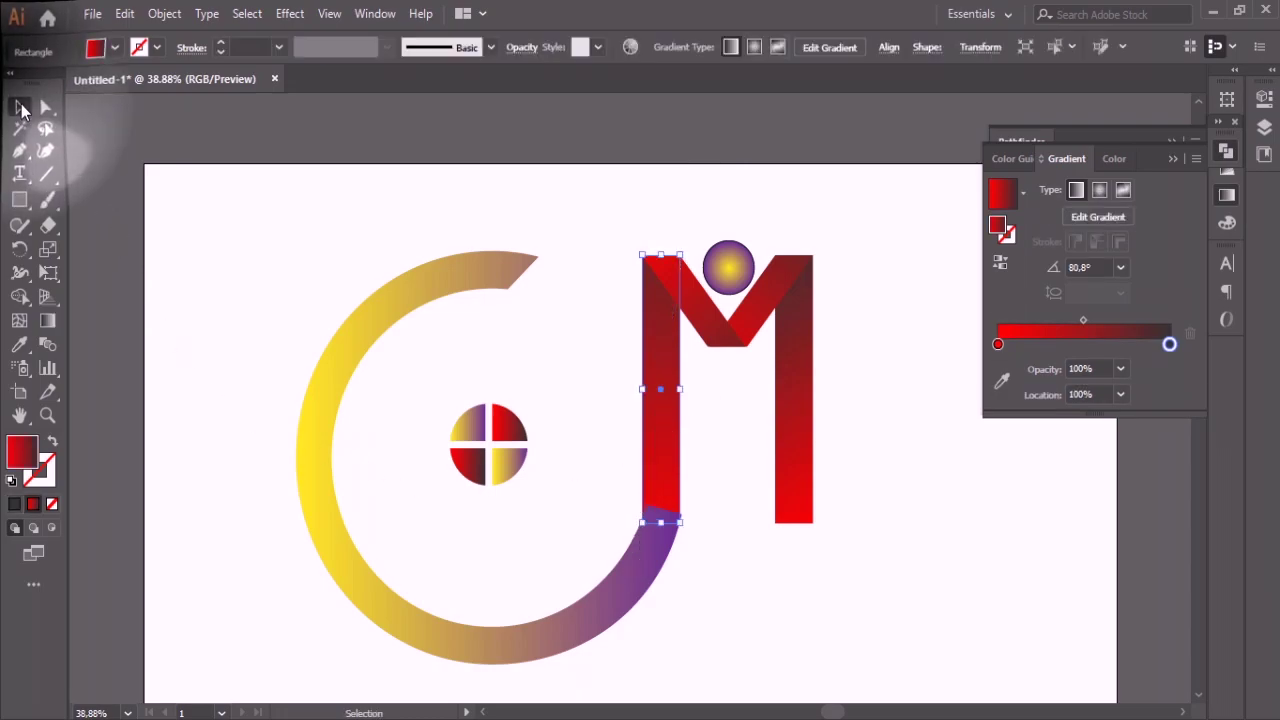
Step: Redraw the C's yellow-to-purple gradient at about -10.9°, starting outside its left edge and ending near the quartered circle
{"action": "left_click", "coordinate": [437, 273]}
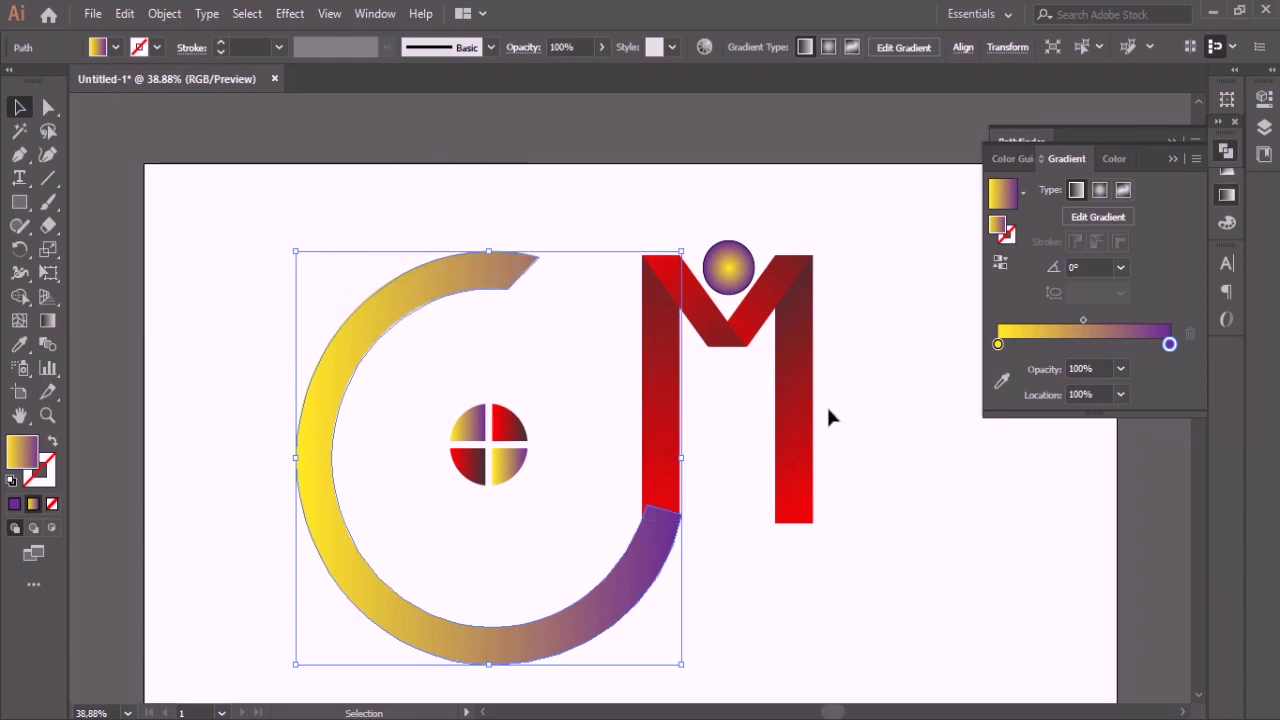
{"action": "left_click", "coordinate": [47, 320]}
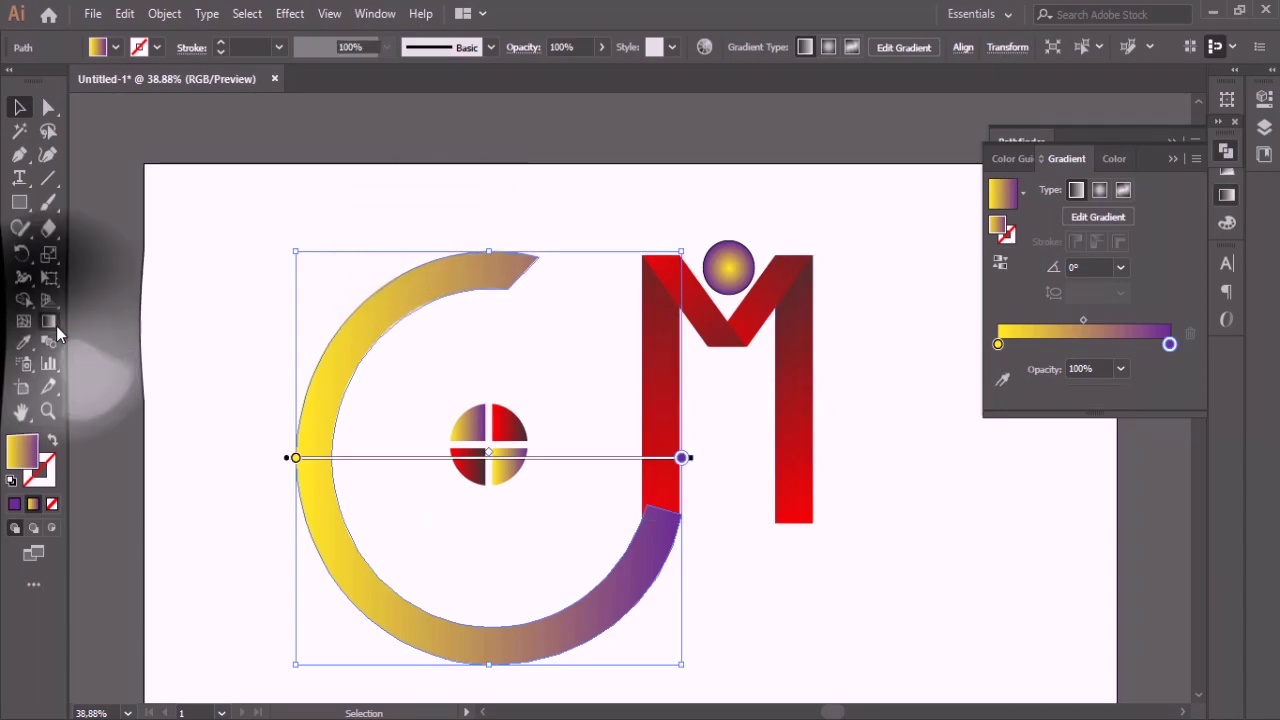
{"action": "mouse_move", "coordinate": [217, 324]}
{"action": "left_mouse_down"}
{"action": "mouse_move", "coordinate": [300, 358]}
{"action": "mouse_move", "coordinate": [648, 431]}
{"action": "mouse_move", "coordinate": [549, 354]}
{"action": "mouse_move", "coordinate": [458, 333]}
{"action": "mouse_move", "coordinate": [539, 391]}
{"action": "left_mouse_up"}
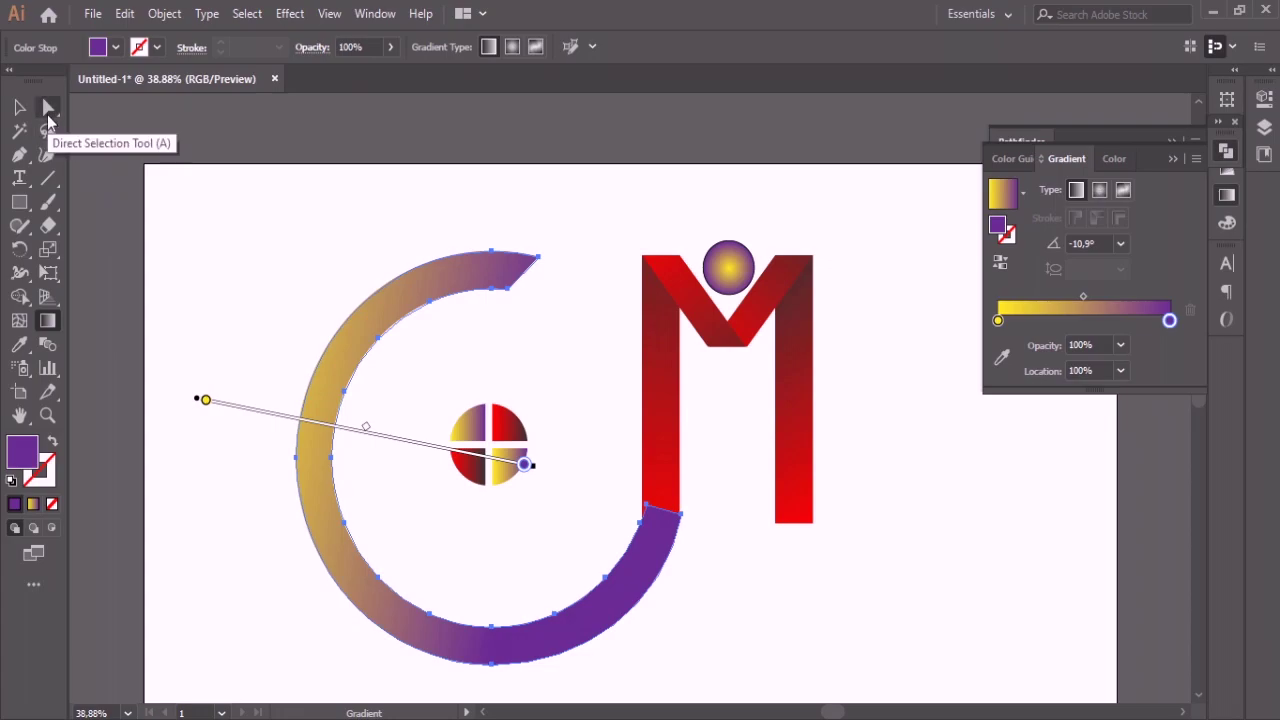
Step: Move the inner corner anchor of the C's lower end down to make its edge nearly horizontal across the M's left stem
{"action": "left_click", "coordinate": [48, 107]}
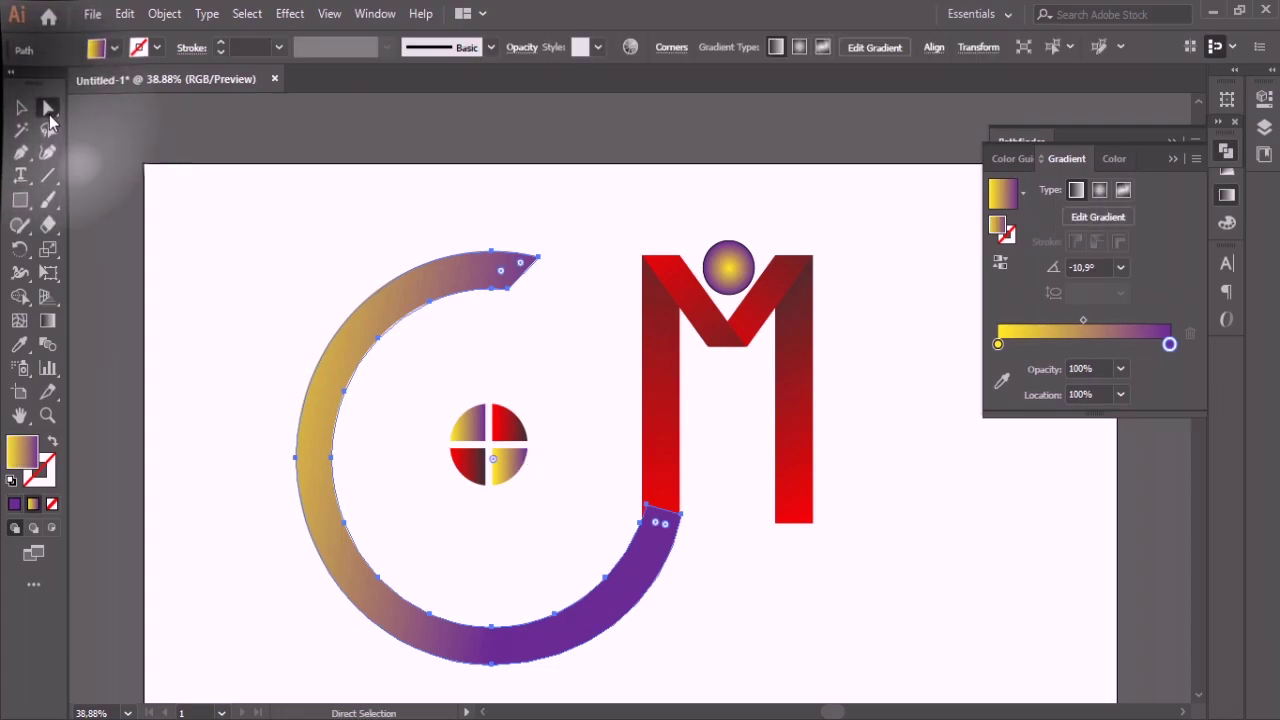
{"action": "left_click", "coordinate": [651, 510]}
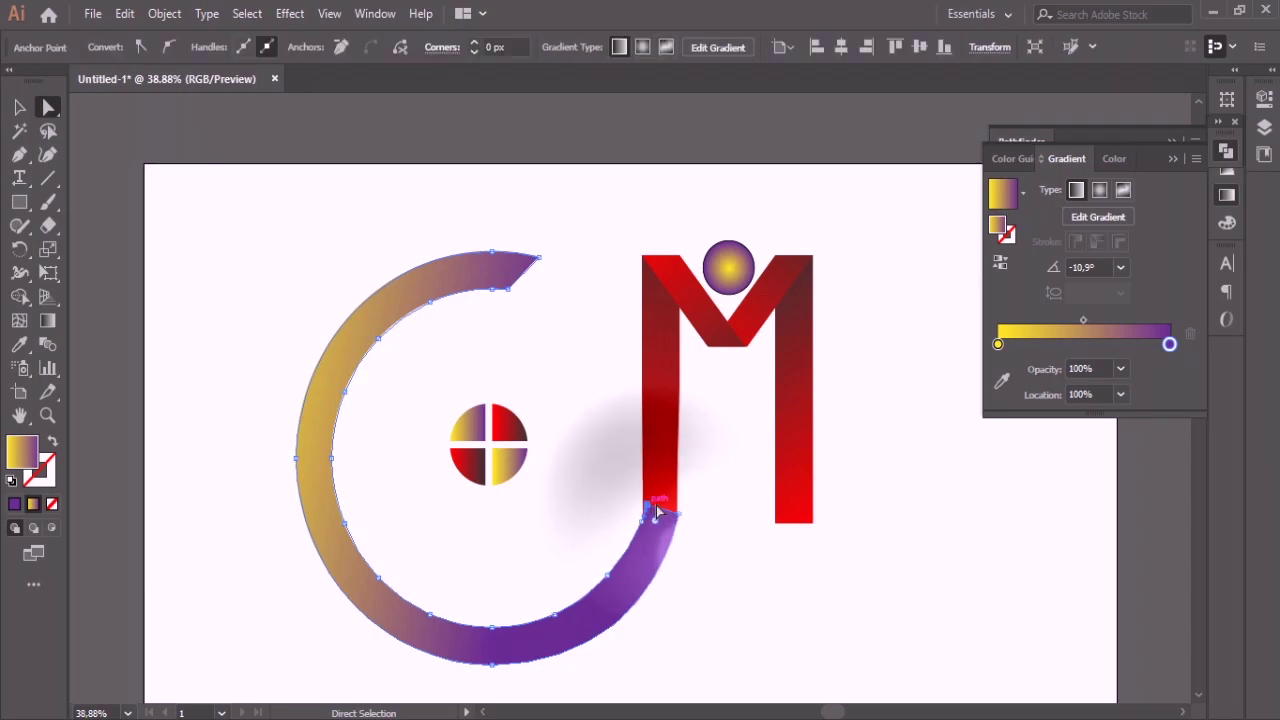
{"action": "left_click", "coordinate": [742, 543]}
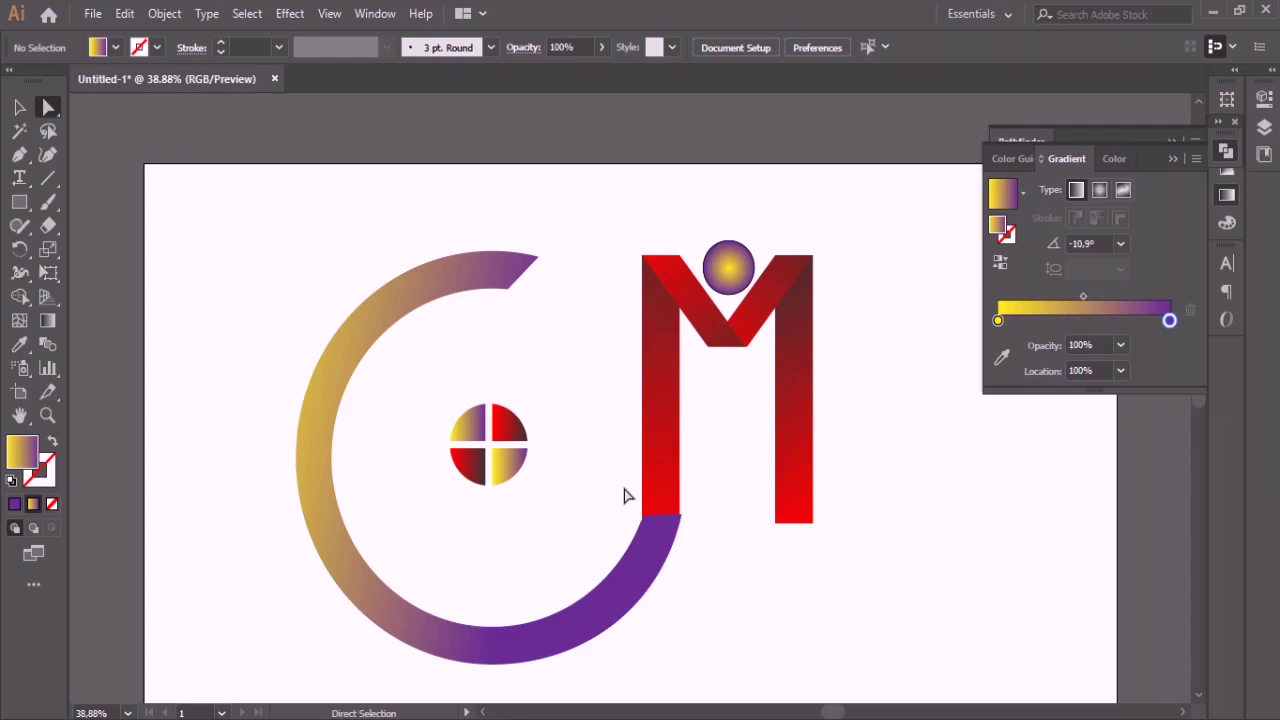
Step: Select all the logo's shapes and group them
{"action": "left_click_drag", "start_coordinate": [617, 480], "coordinate": [577, 450]}
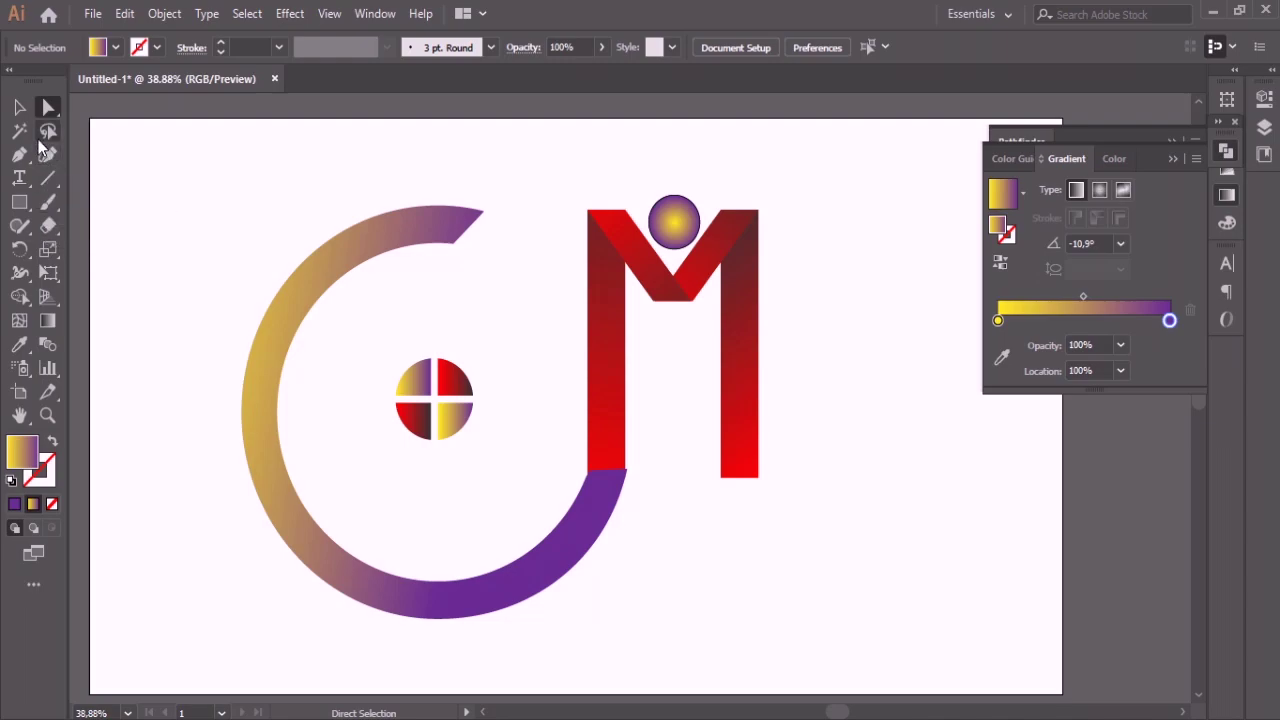
{"action": "left_click", "coordinate": [19, 107]}
{"action": "left_click_drag", "start_coordinate": [186, 196], "coordinate": [820, 556]}
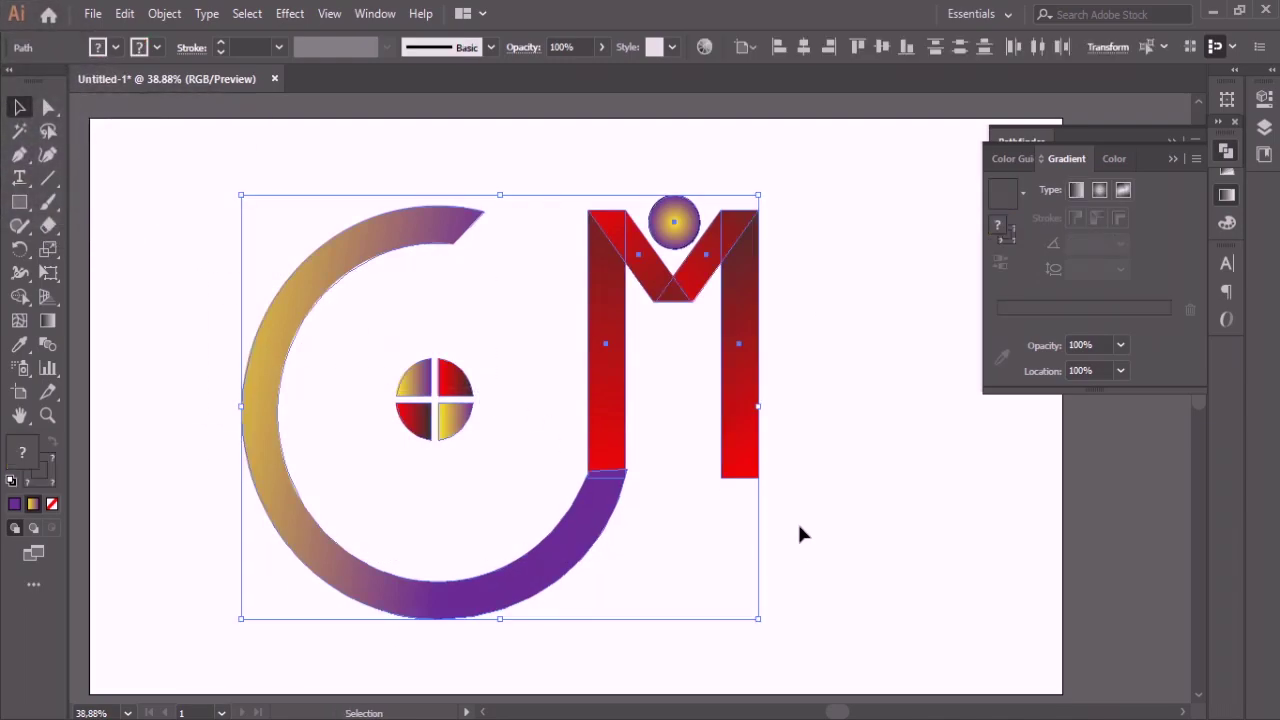
{"action": "right_click", "coordinate": [755, 457]}
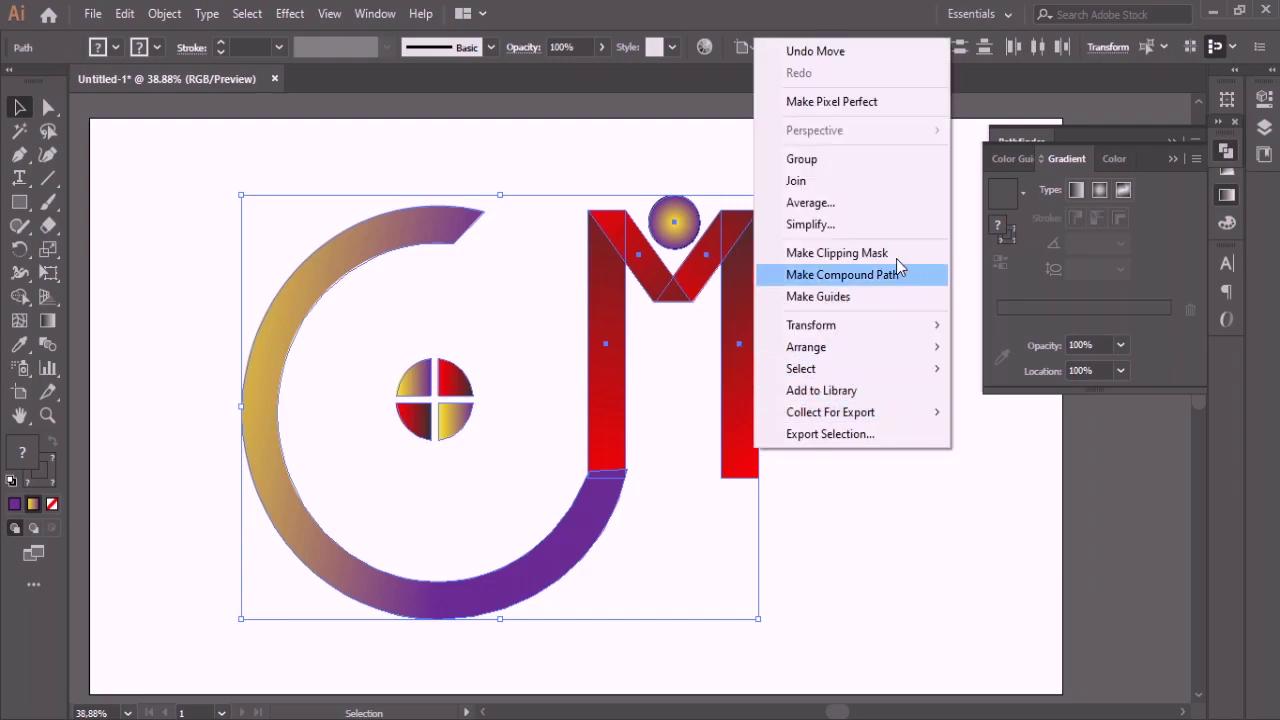
{"action": "left_click", "coordinate": [838, 160]}
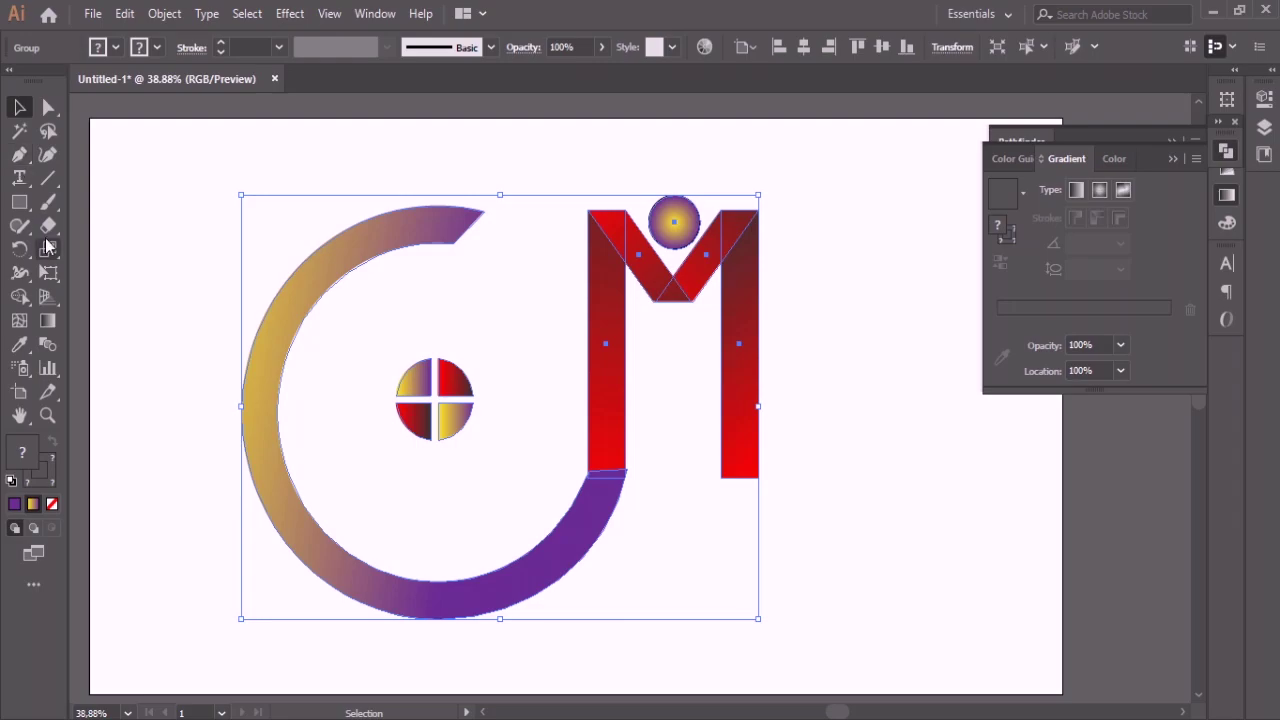
Step: Draw a rectangle covering nearly the whole artboard over the logo
{"action": "left_click", "coordinate": [19, 201]}
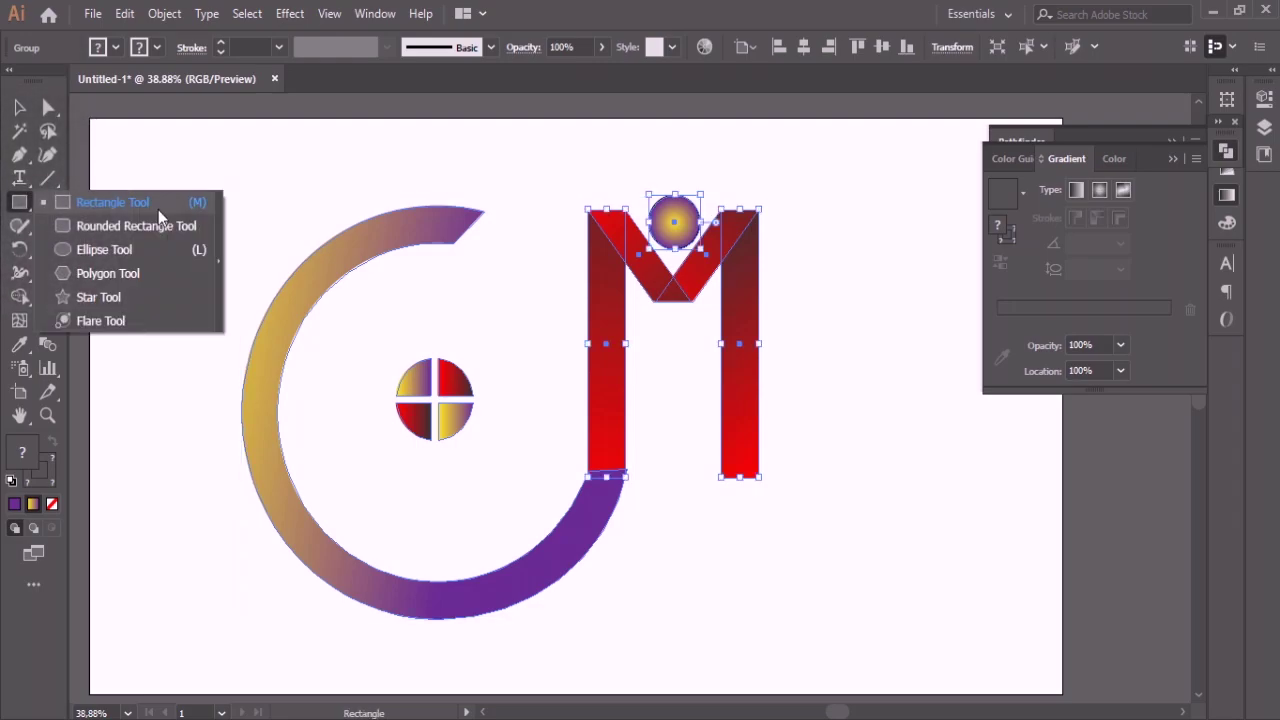
{"action": "left_click", "coordinate": [158, 210]}
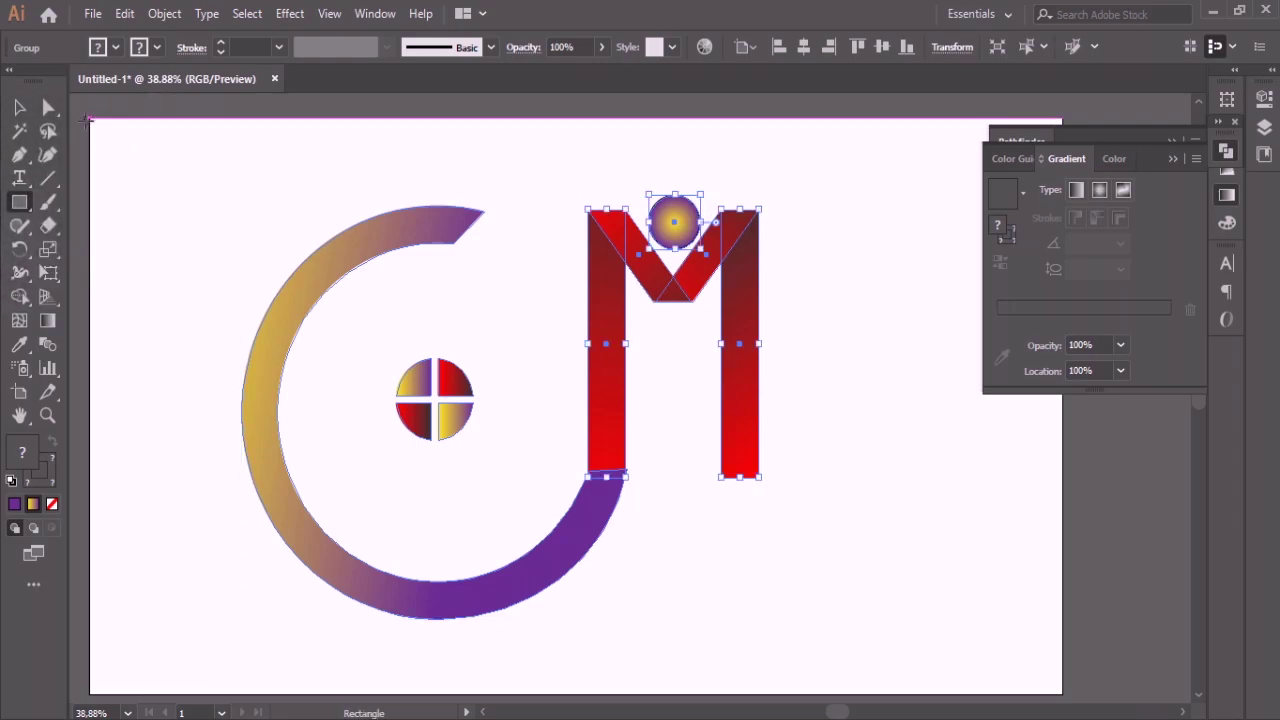
{"action": "left_click_drag", "start_coordinate": [96, 126], "coordinate": [1052, 694]}
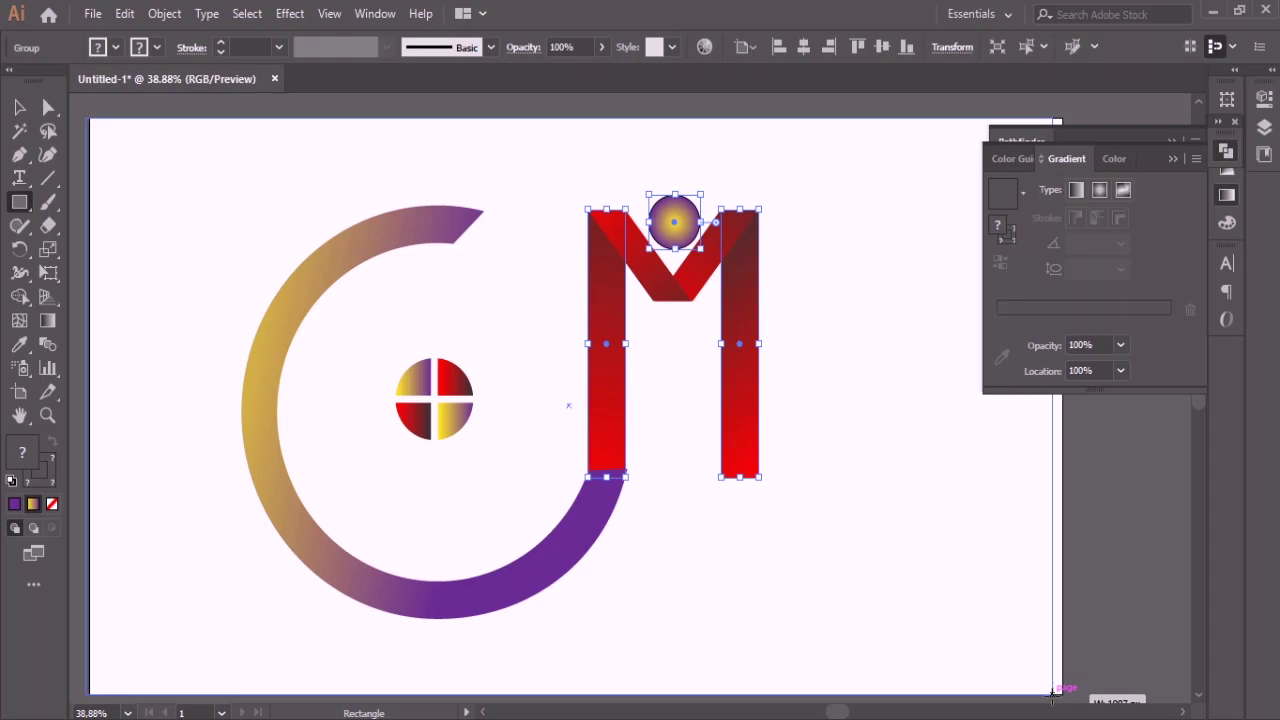
{"action": "left_click_drag", "start_coordinate": [1052, 694], "coordinate": [1052, 695]}
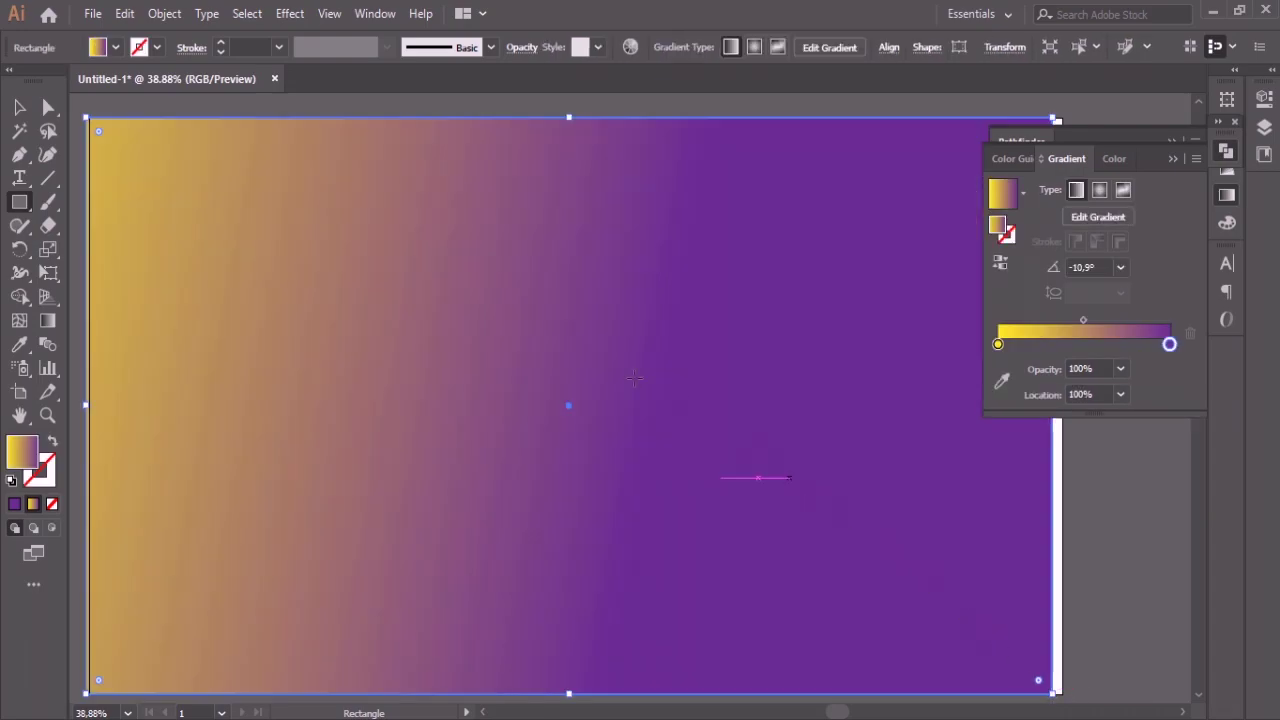
Step: Stretch the background rectangle's right side out to the artboard's right edge
{"action": "left_click", "coordinate": [19, 107]}
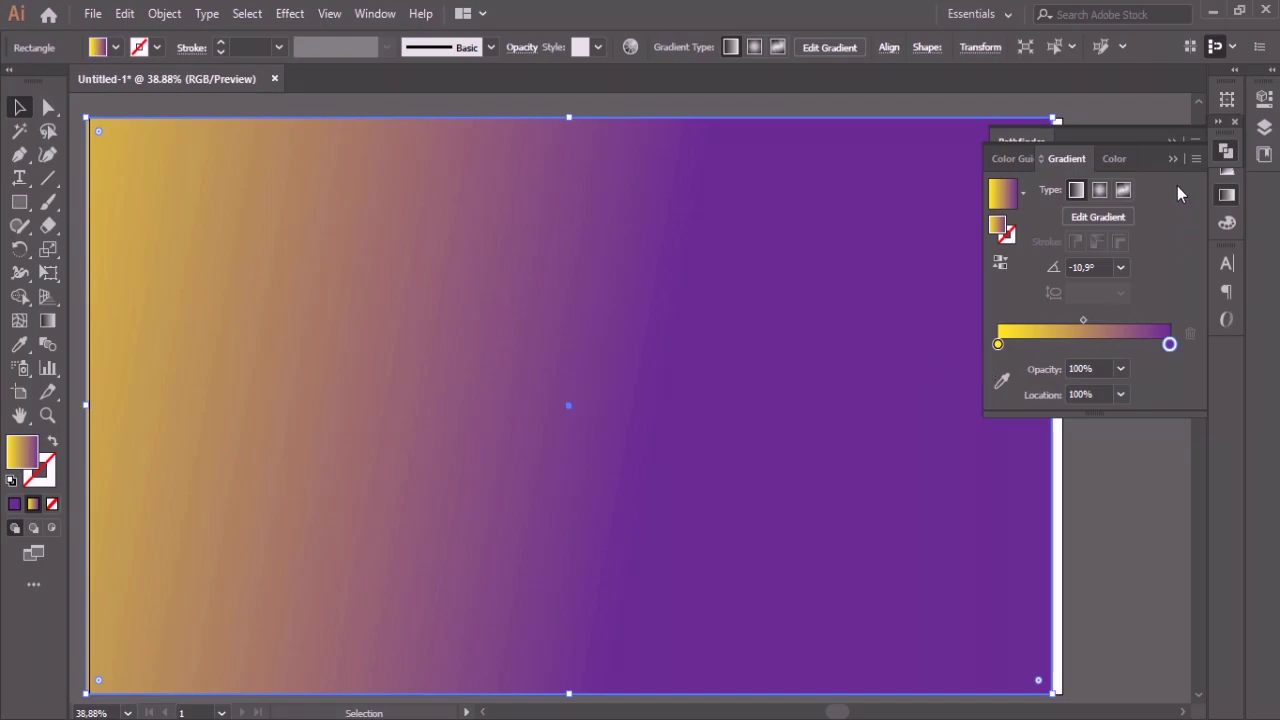
{"action": "left_click", "coordinate": [1168, 159]}
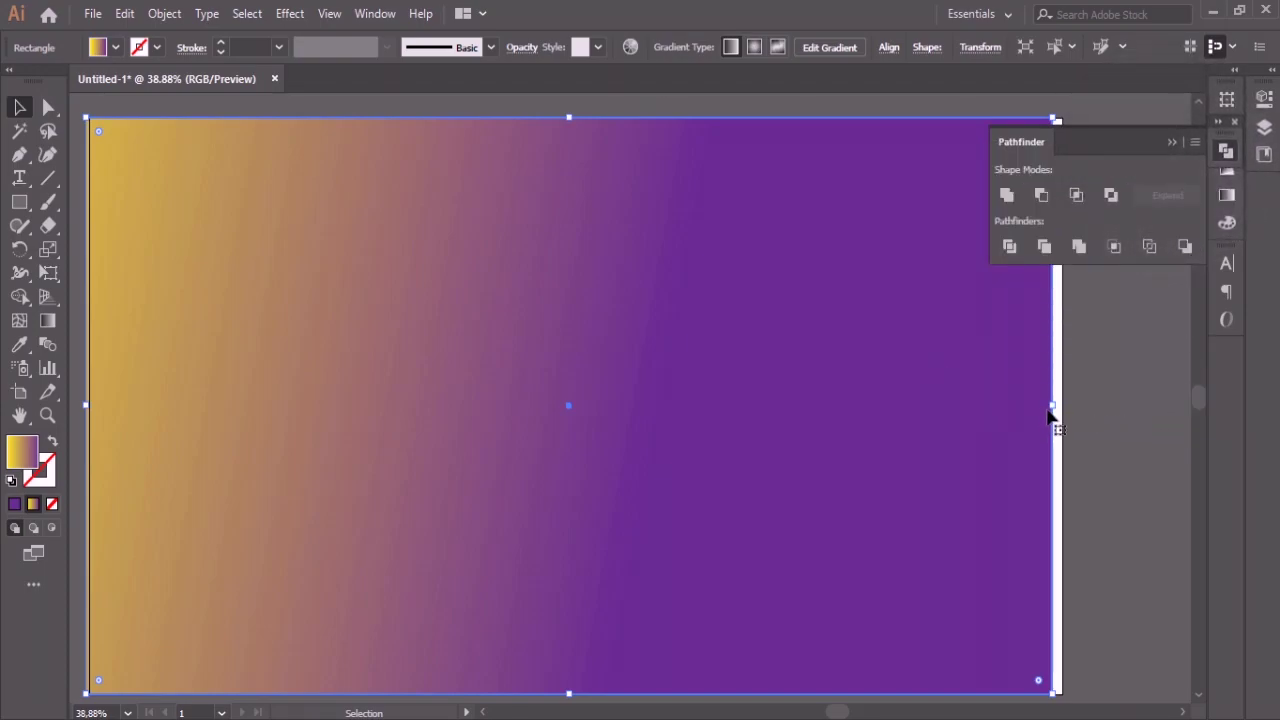
{"action": "left_click_drag", "start_coordinate": [1052, 410], "coordinate": [1062, 416]}
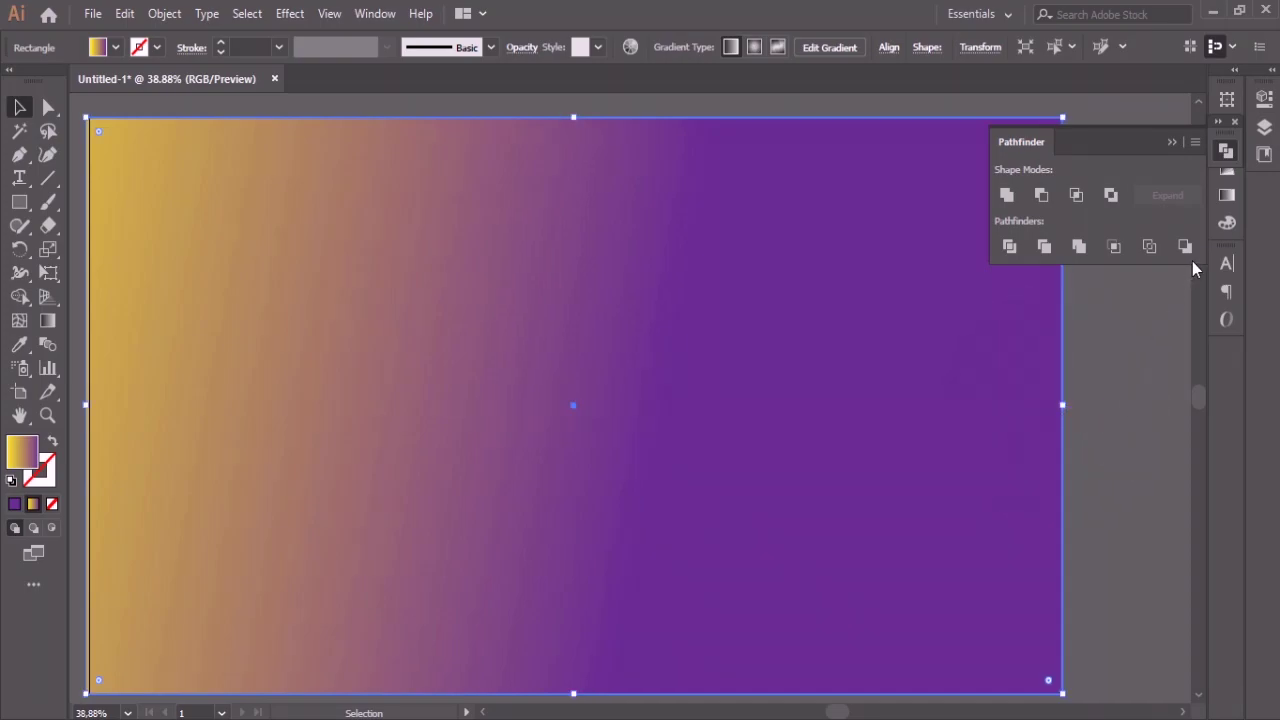
Step: Send the background rectangle to the back, behind the grouped logo
{"action": "left_click", "coordinate": [1227, 197]}
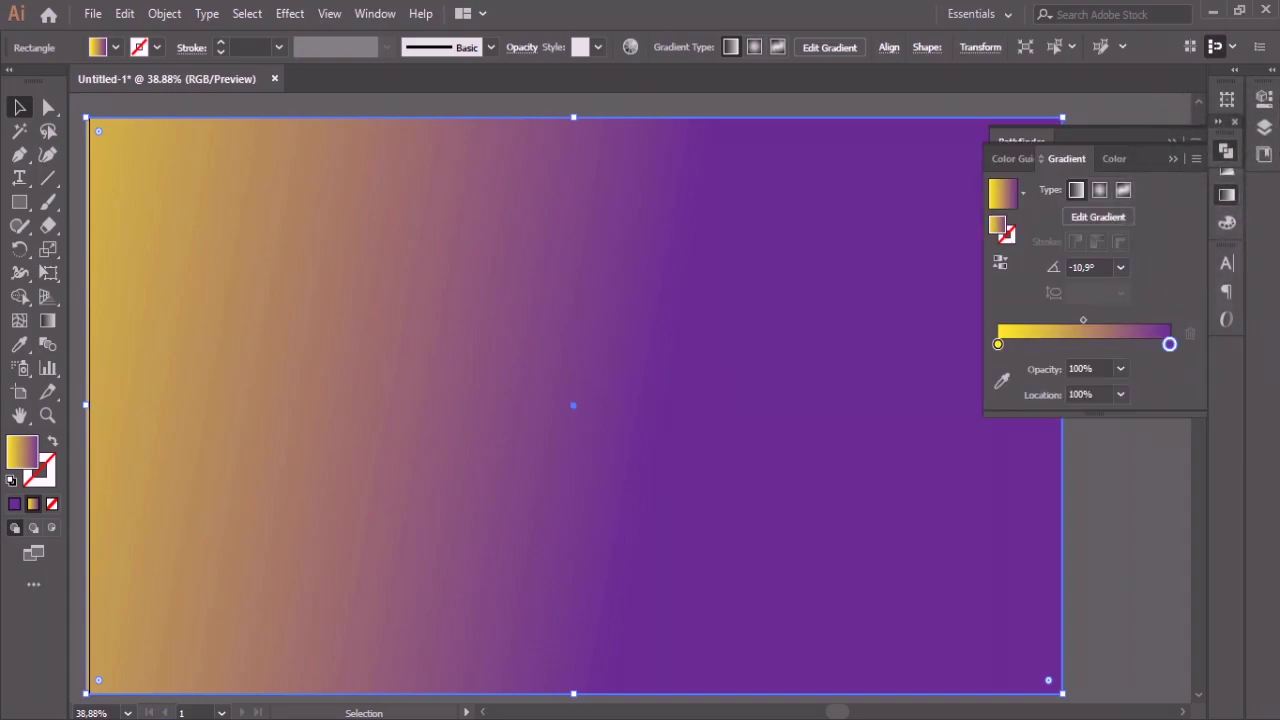
{"action": "right_click", "coordinate": [830, 289]}
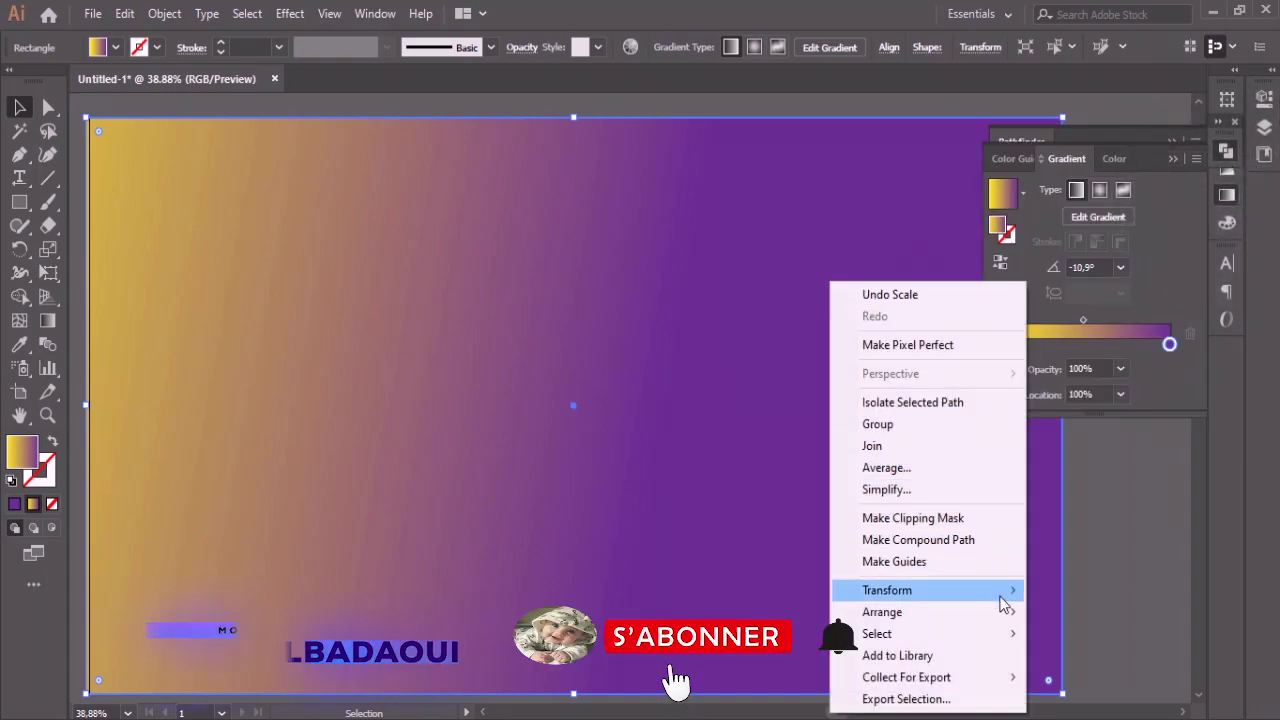
{"action": "mouse_move", "coordinate": [1005, 612]}
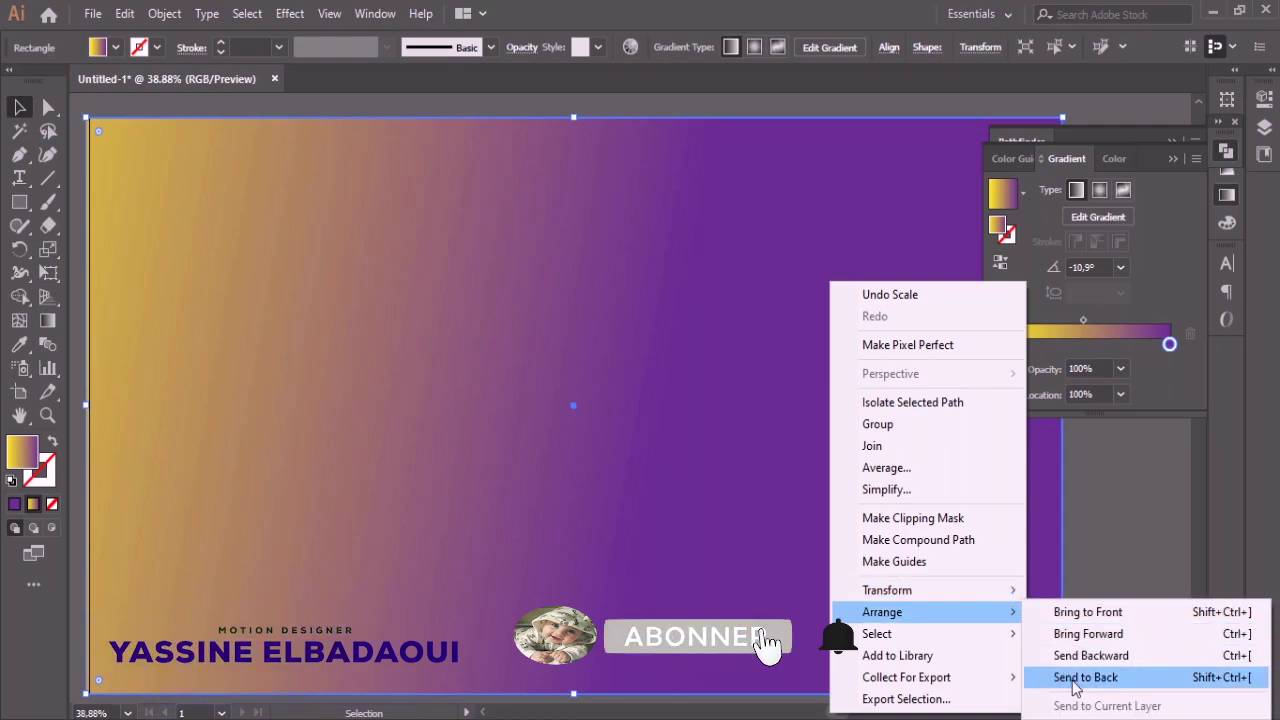
{"action": "left_click", "coordinate": [1080, 677]}
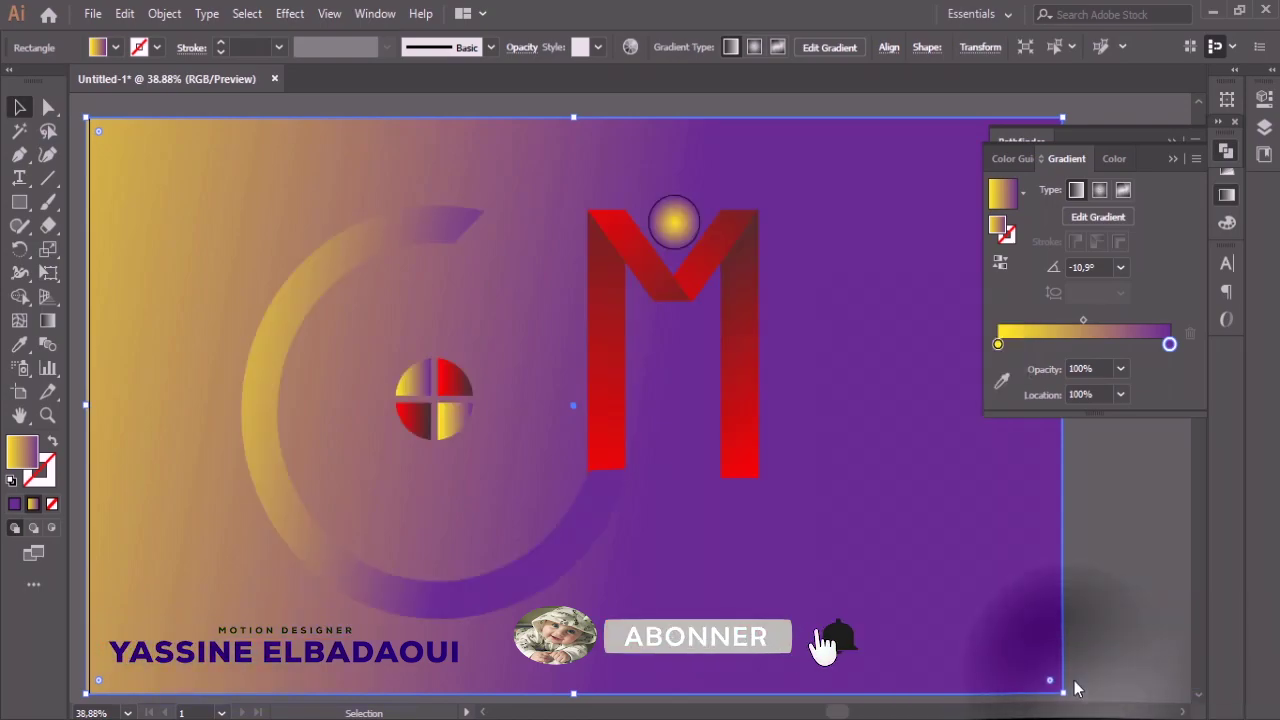
Step: Change the background rectangle's gradient to radial and set its inner colour stop to a very light grey swatch
{"action": "left_click", "coordinate": [1098, 201]}
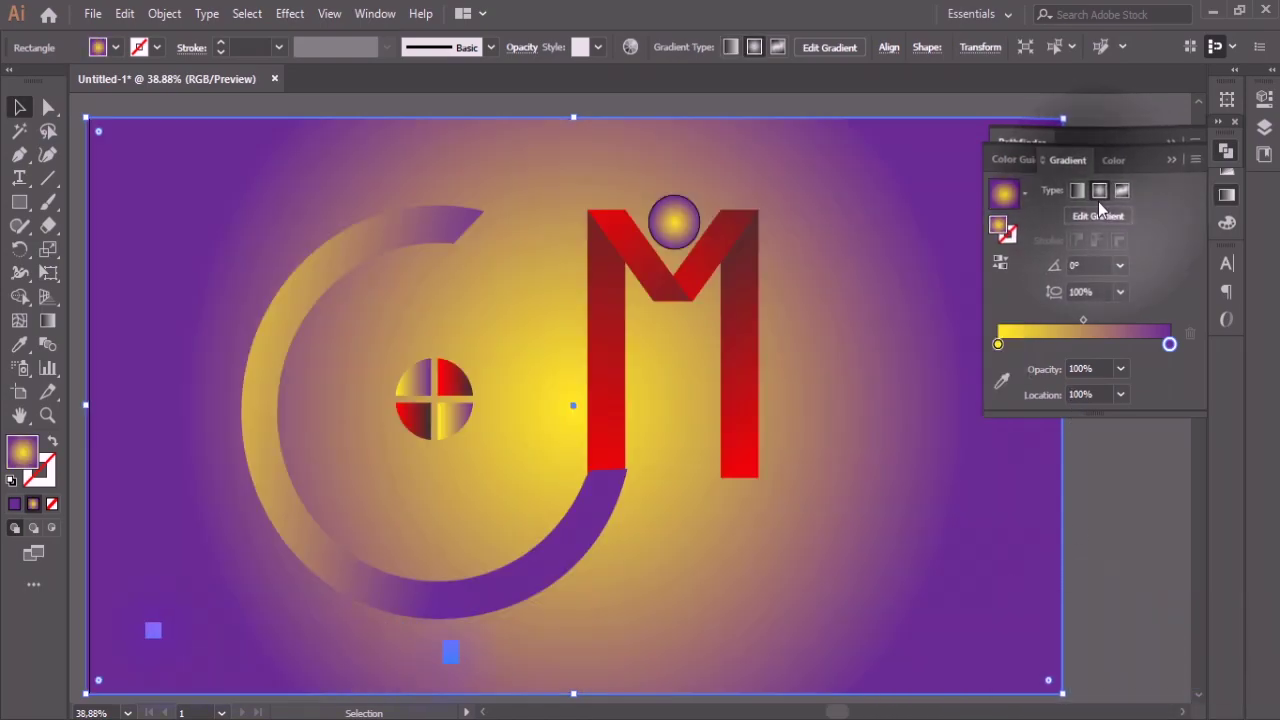
{"action": "double_click", "coordinate": [999, 345]}
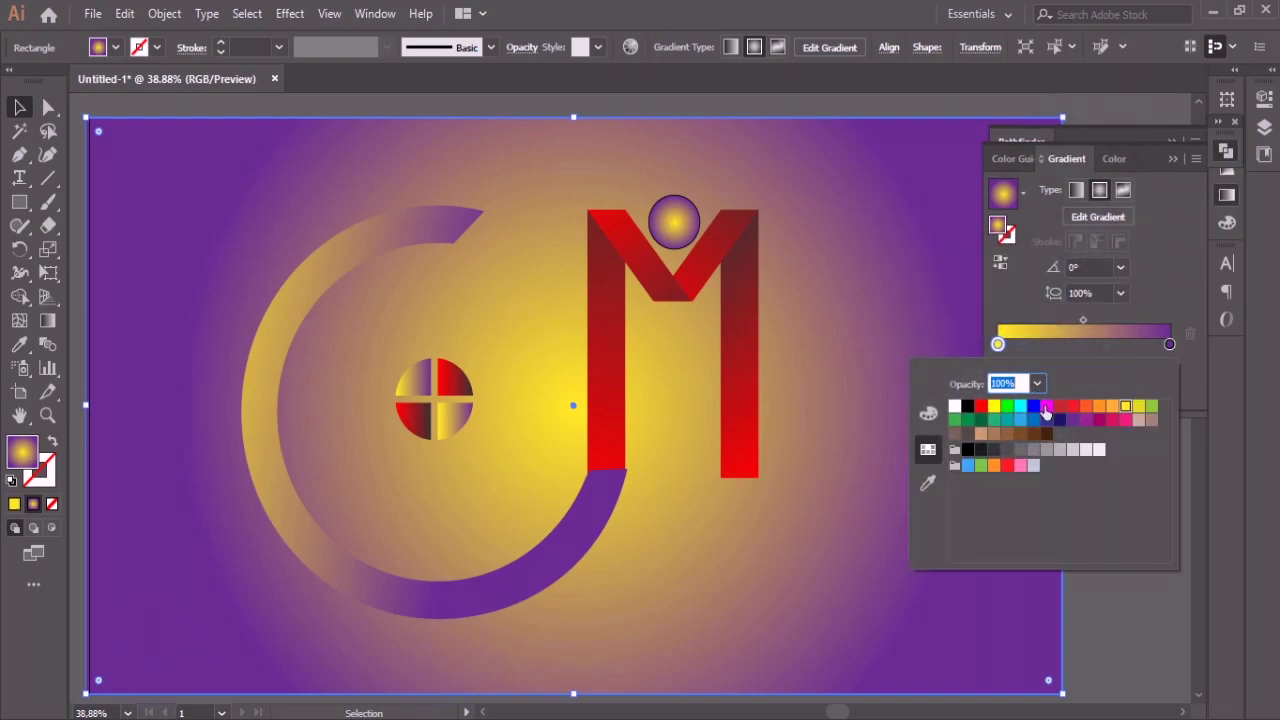
{"action": "left_click", "coordinate": [1033, 408]}
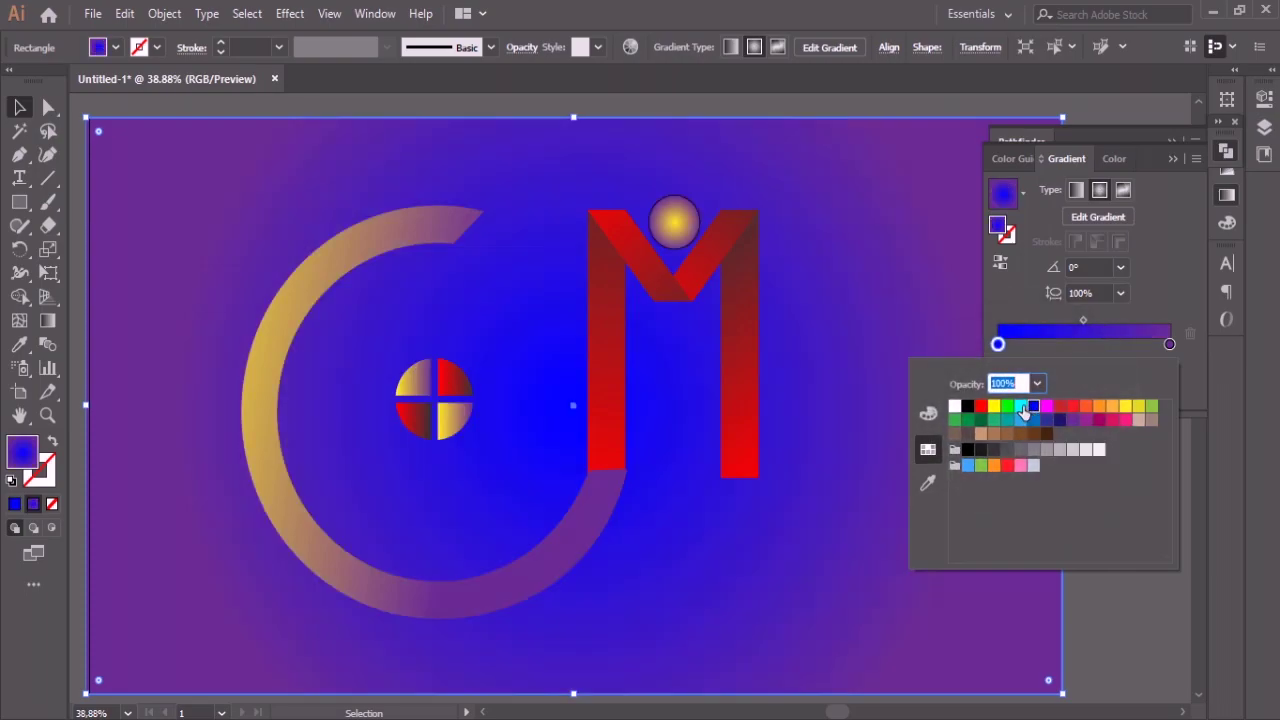
{"action": "left_click", "coordinate": [1086, 450]}
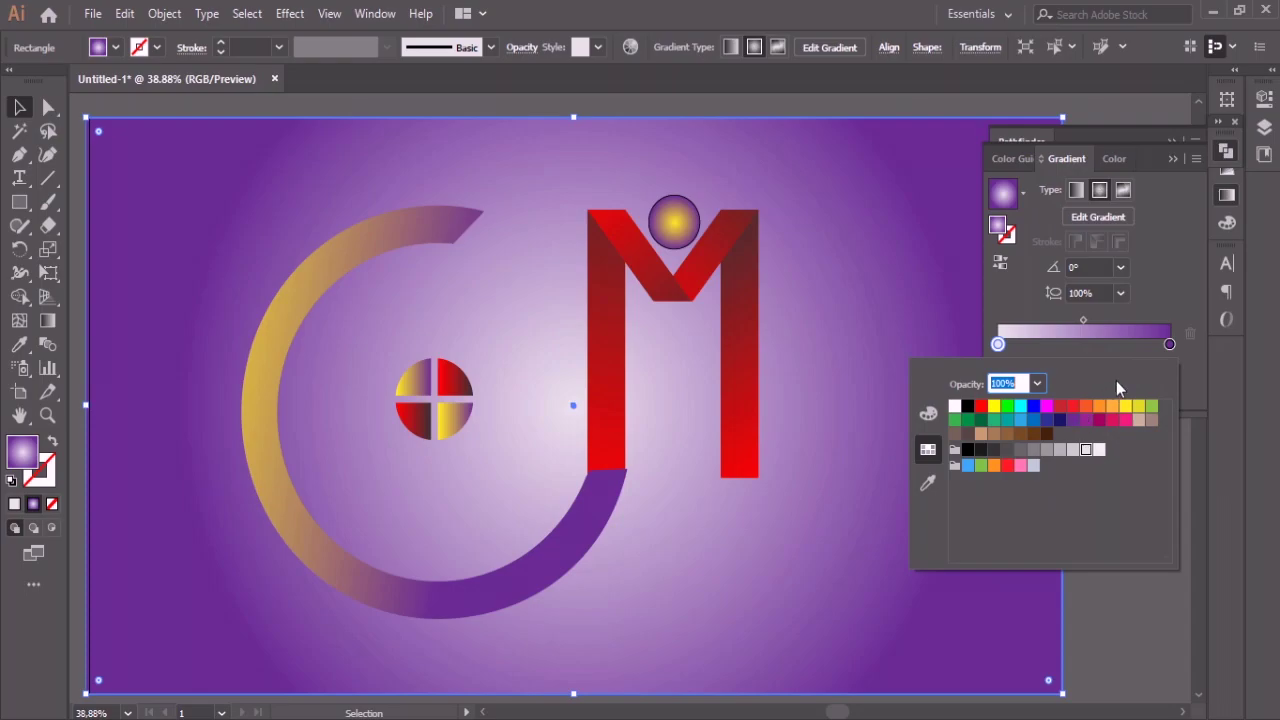
Step: Set the outer colour stop of the background's radial gradient to a slightly darker light grey swatch and deselect the rectangle
{"action": "left_click", "coordinate": [1169, 344]}
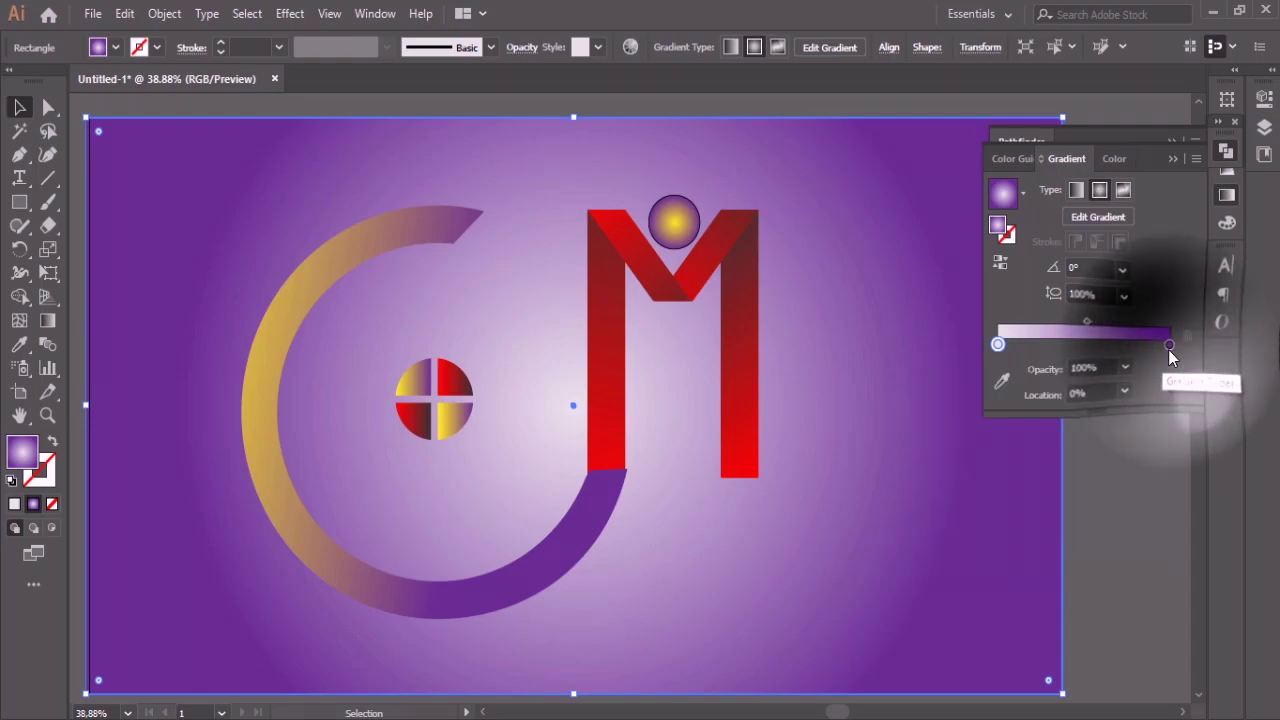
{"action": "double_click", "coordinate": [1169, 344]}
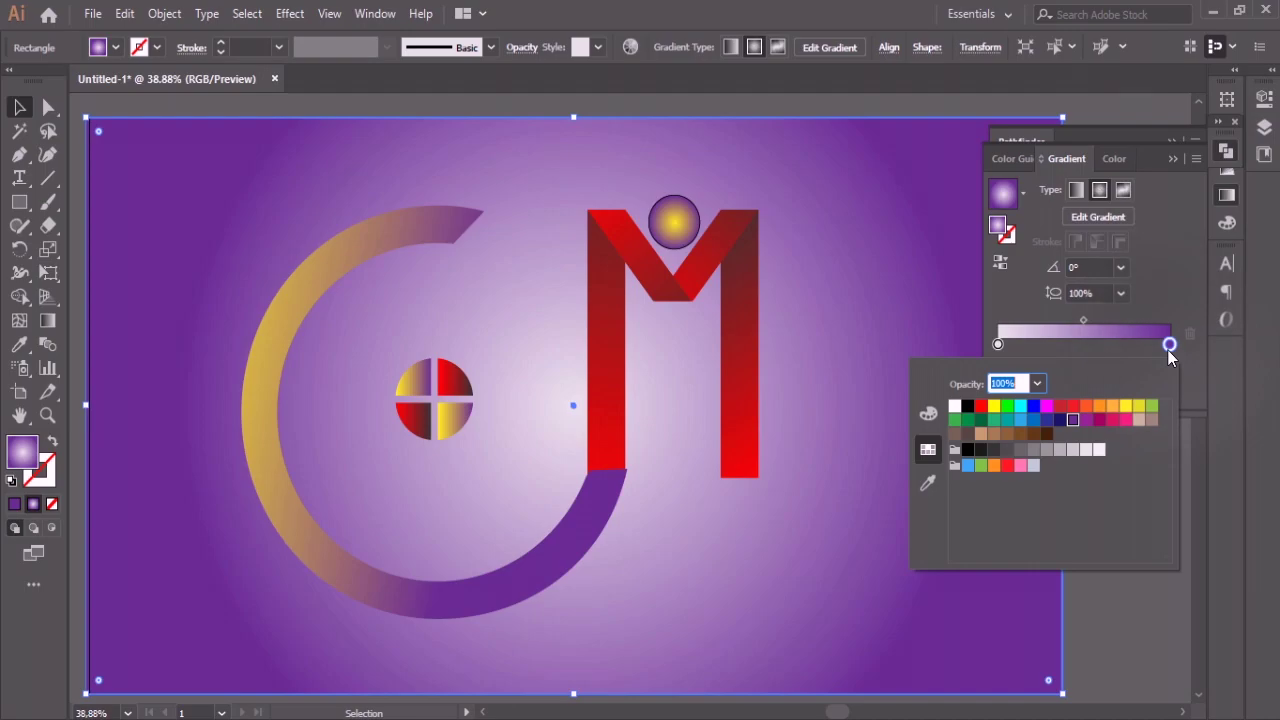
{"action": "left_click", "coordinate": [1098, 452]}
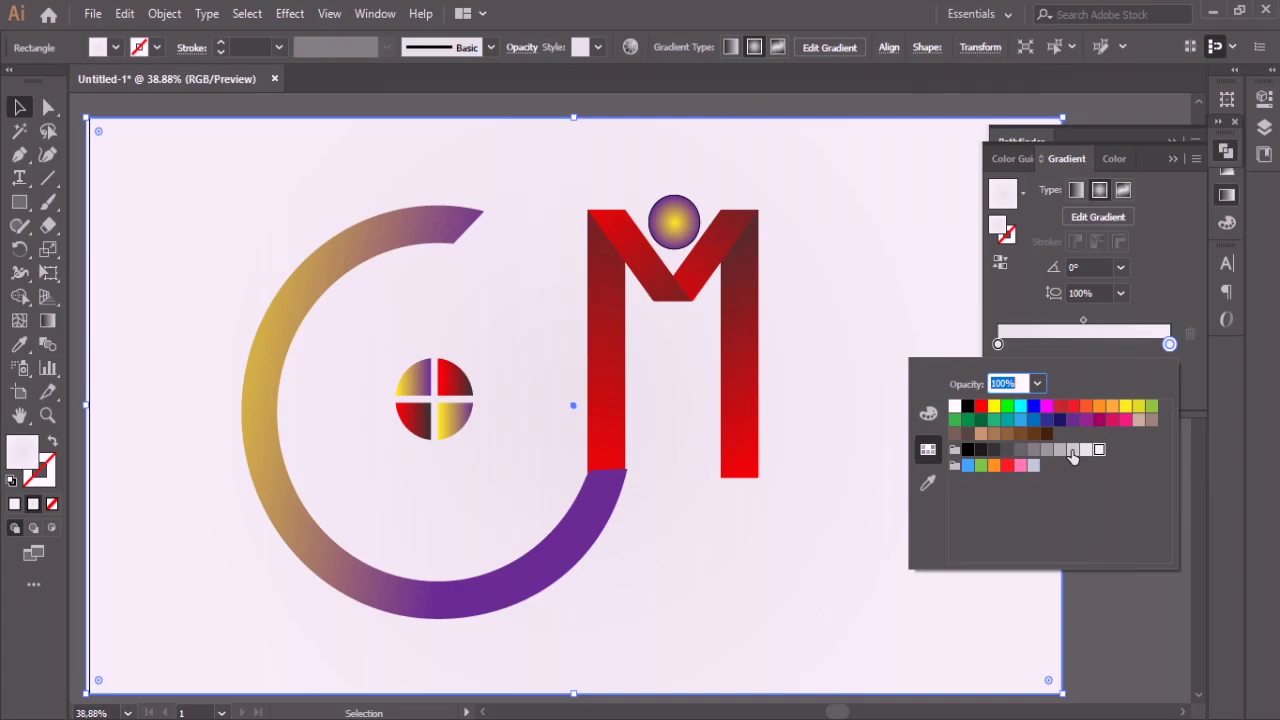
{"action": "left_click", "coordinate": [1072, 451]}
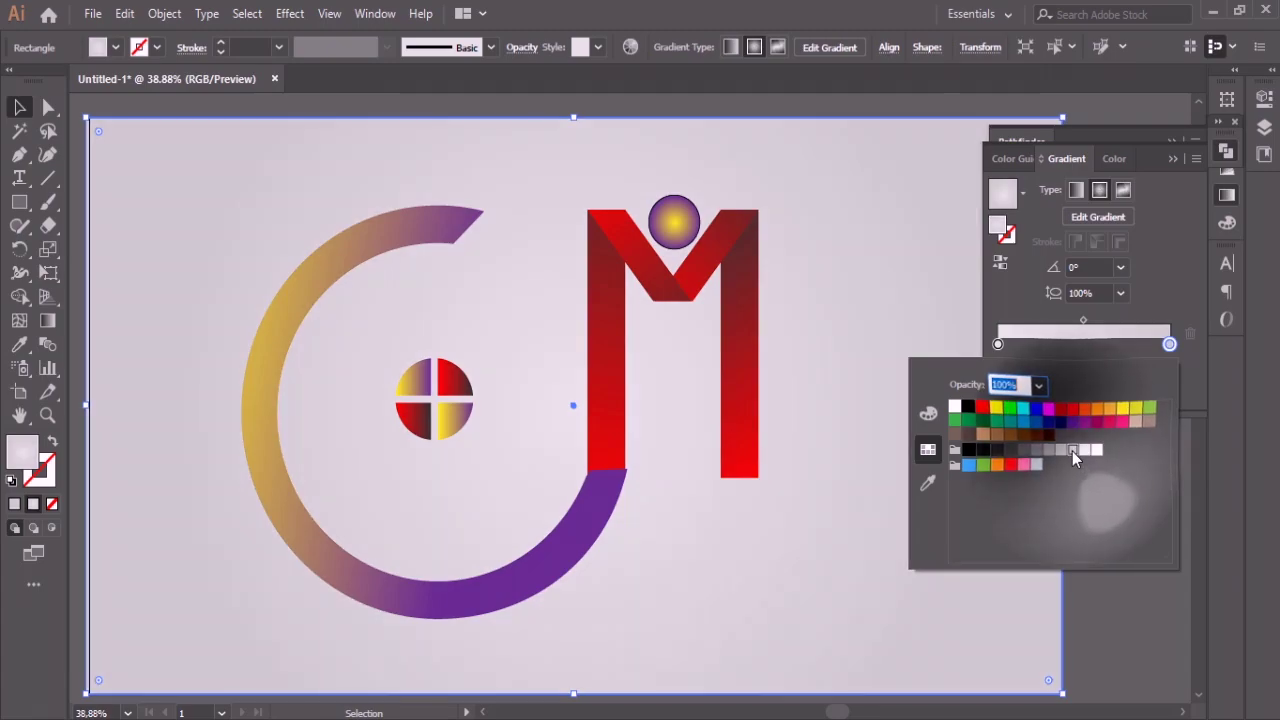
{"action": "left_click", "coordinate": [1150, 591]}
{"action": "left_click", "coordinate": [1150, 591]}
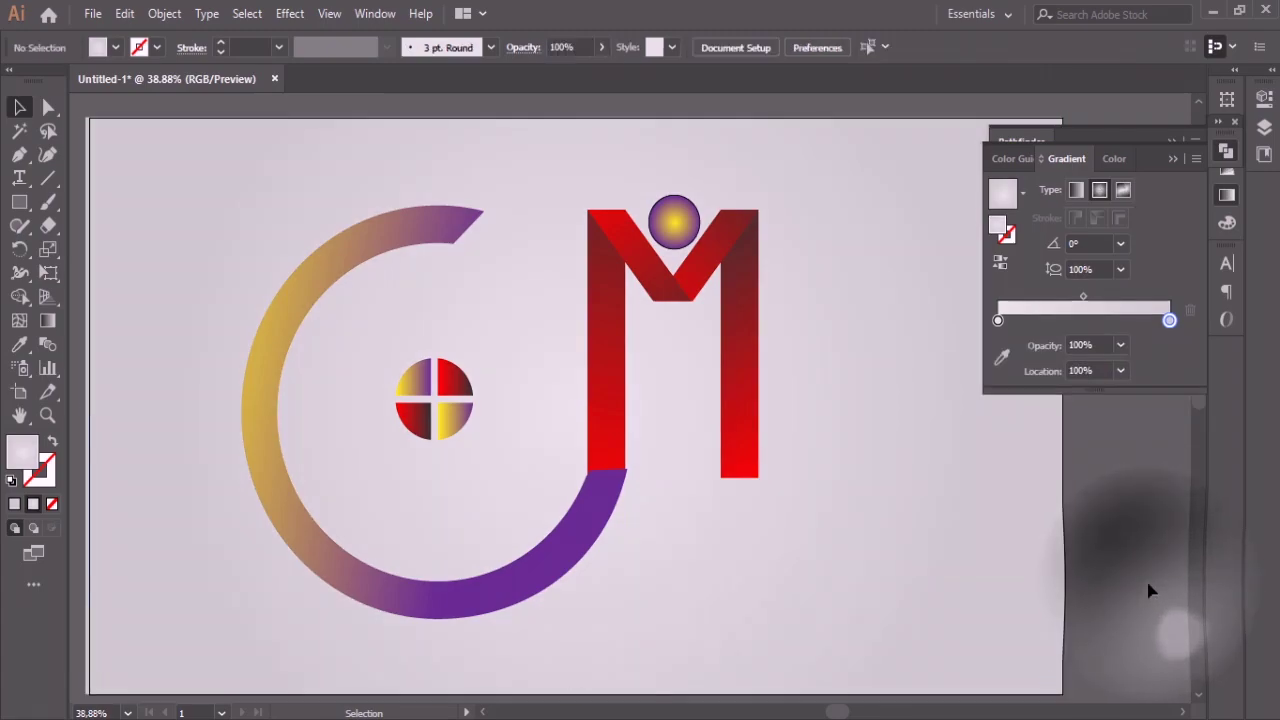